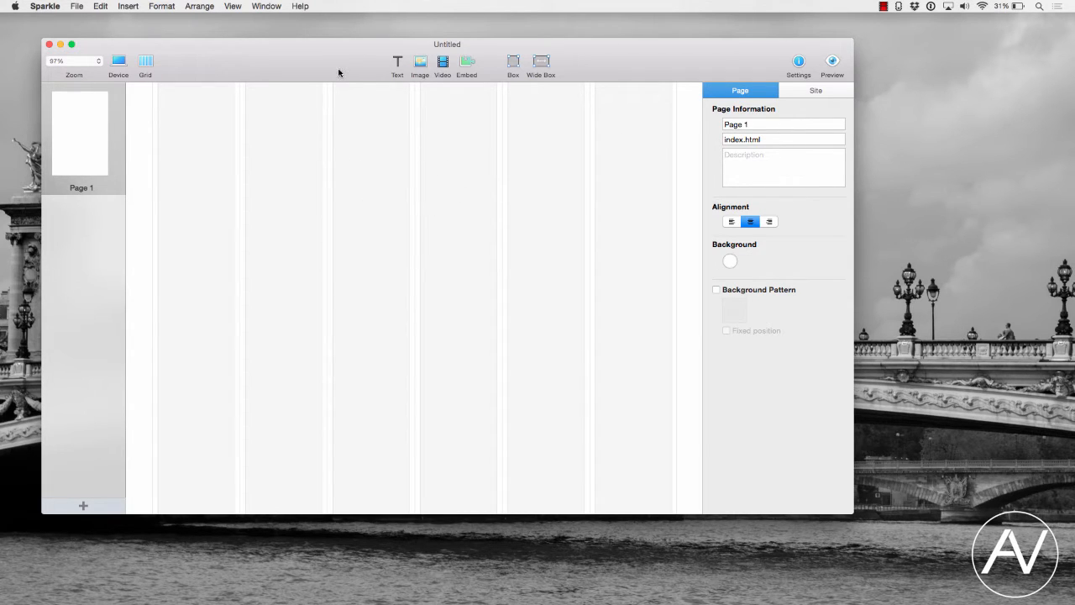
# - Insert a box near the top left of the page and a full-width wide box below it
pyautogui.click(515, 66)
pyautogui.moveTo(445, 277); pyautogui.dragTo(317, 165)
pyautogui.click(541, 63)
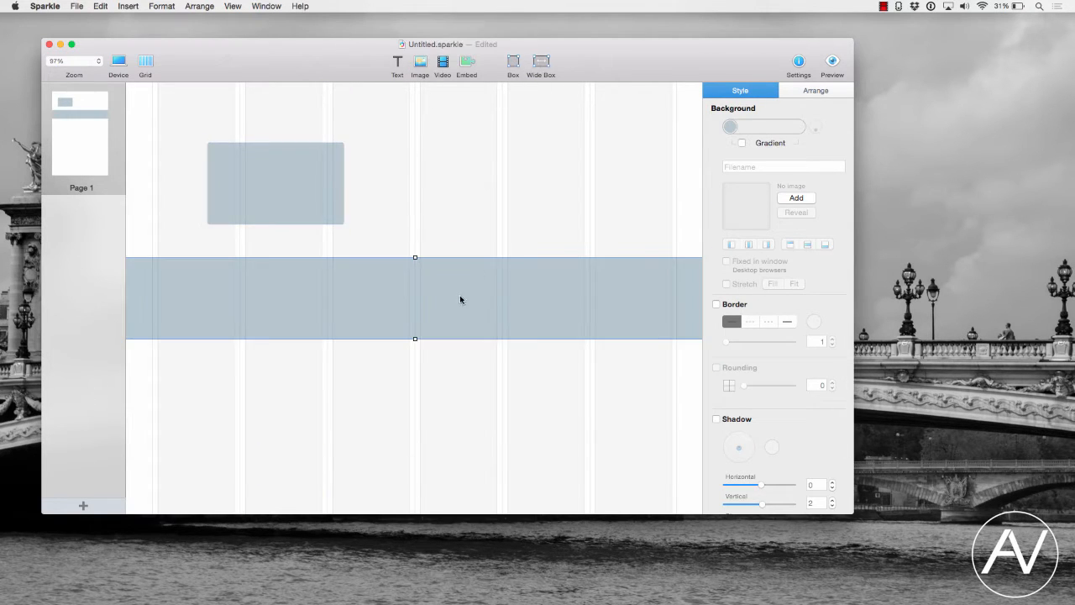
# - Widen the small box slightly to about 270 px
pyautogui.click(304, 167)
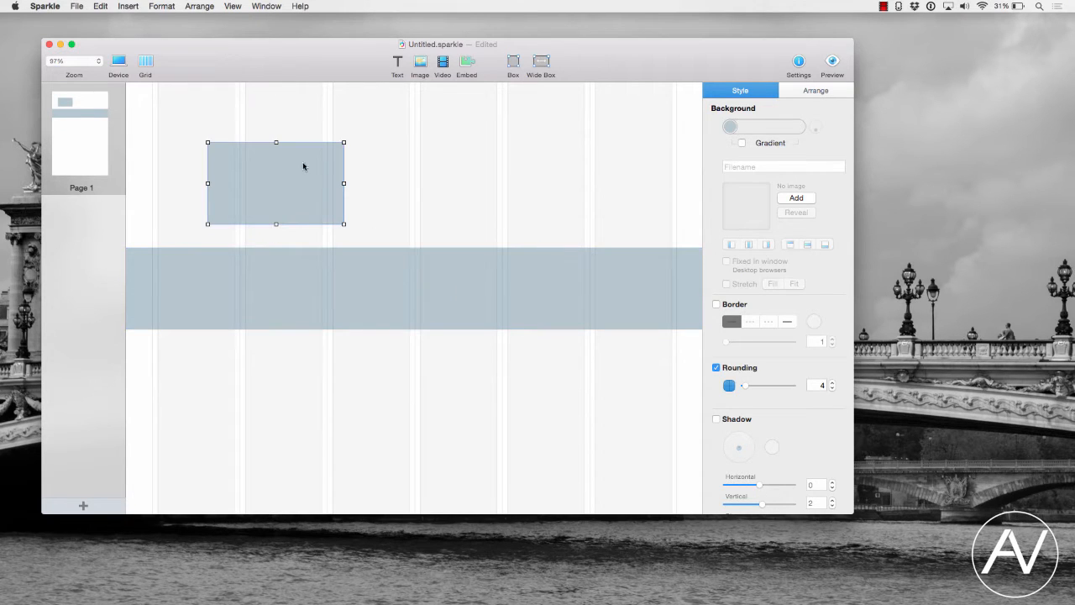
pyautogui.moveTo(344, 183)
pyautogui.mouseDown()
pyautogui.moveTo(552, 199)
pyautogui.moveTo(703, 193)
pyautogui.moveTo(125, 192)
pyautogui.moveTo(648, 168)
pyautogui.moveTo(678, 194)
pyautogui.moveTo(354, 196)
pyautogui.mouseUp()
# - Rearrange the boxes, placing the small box centred below the wide box at about 345 by 461 px
pyautogui.click(366, 284)
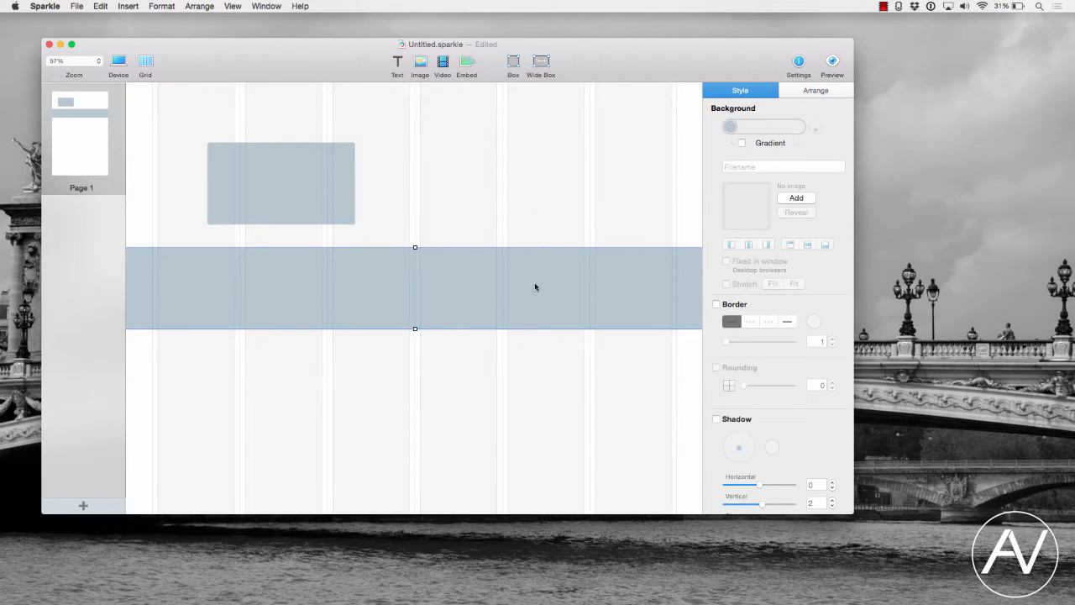
pyautogui.click(806, 93)
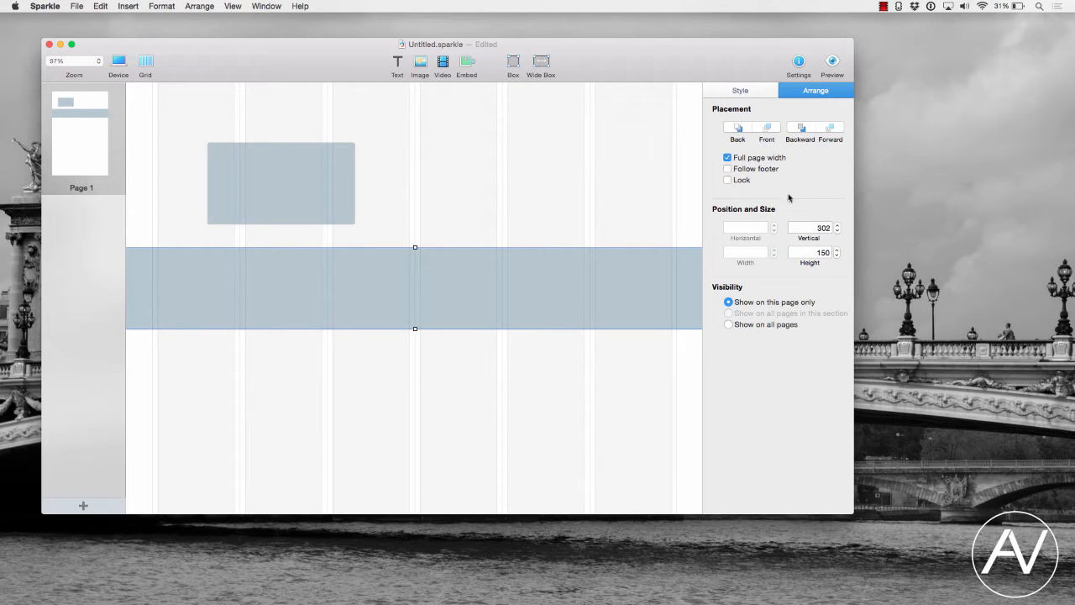
pyautogui.moveTo(463, 266)
pyautogui.mouseDown()
pyautogui.moveTo(456, 324)
pyautogui.moveTo(454, 284)
pyautogui.mouseUp()
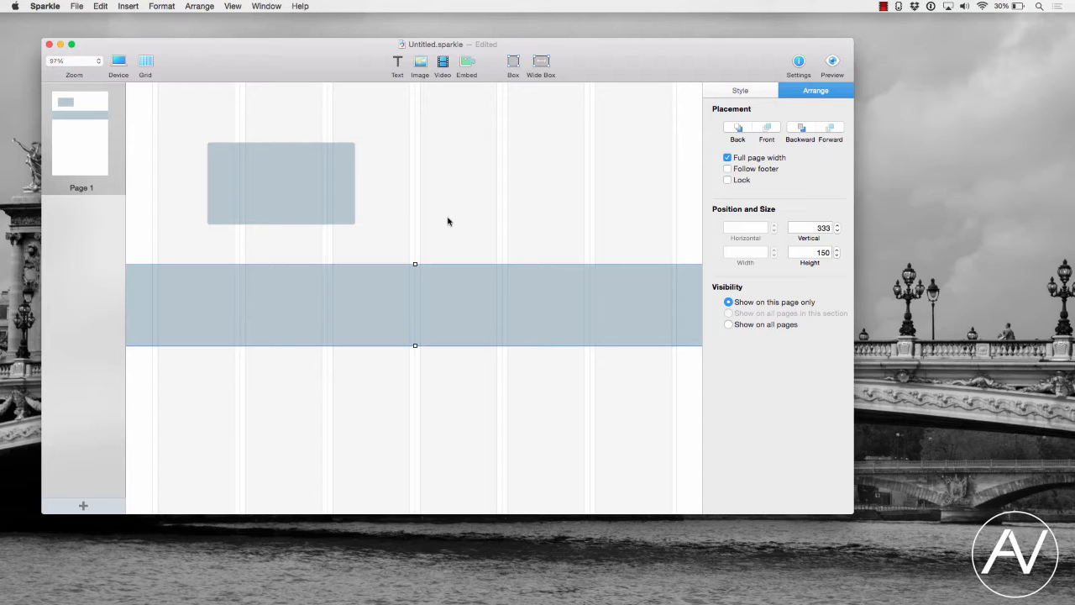
pyautogui.moveTo(449, 290); pyautogui.dragTo(448, 261)
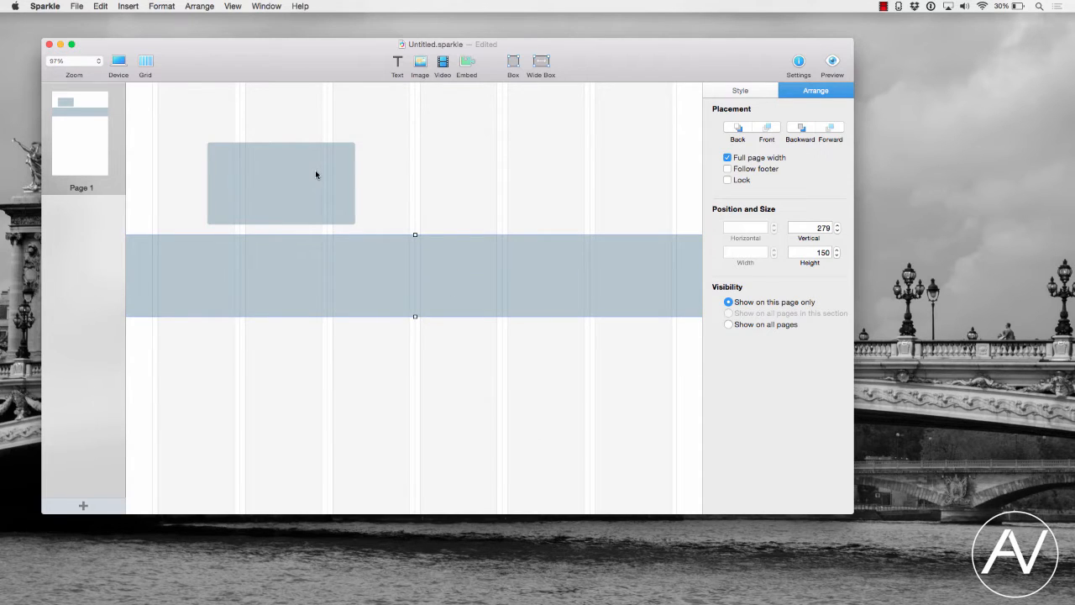
pyautogui.moveTo(315, 174); pyautogui.dragTo(451, 367)
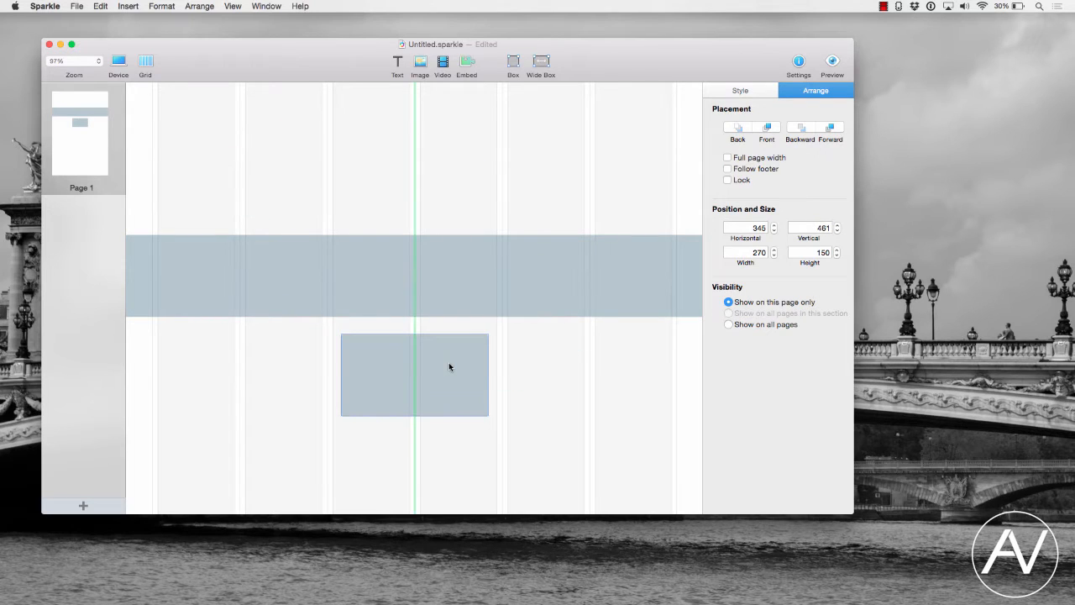
# - Move the wide box to the top of the page and stretch its height to about 324 px
pyautogui.moveTo(450, 286); pyautogui.dragTo(449, 115)
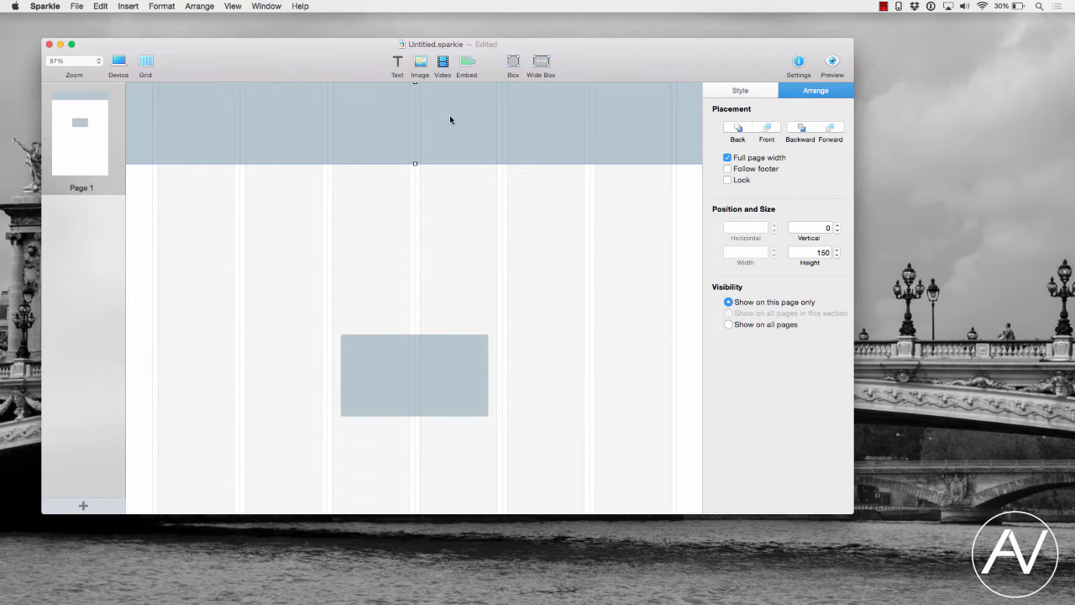
pyautogui.moveTo(414, 162); pyautogui.dragTo(425, 260)
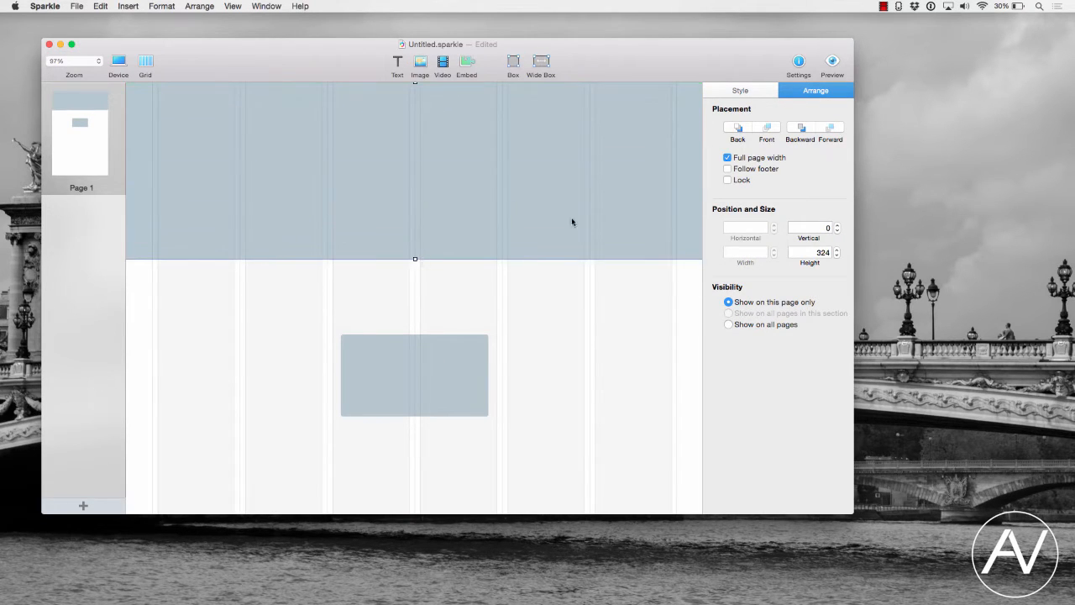
# - Set the header box's background image to Paris.jpg, stretched to fill, and shorten the header slightly
pyautogui.click(741, 91)
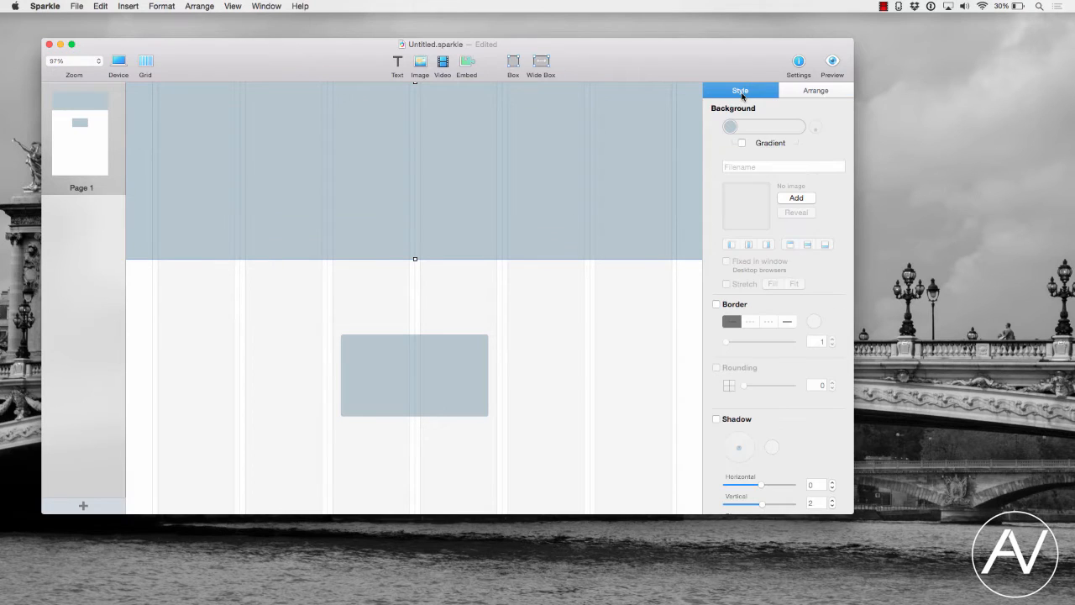
pyautogui.click(796, 199)
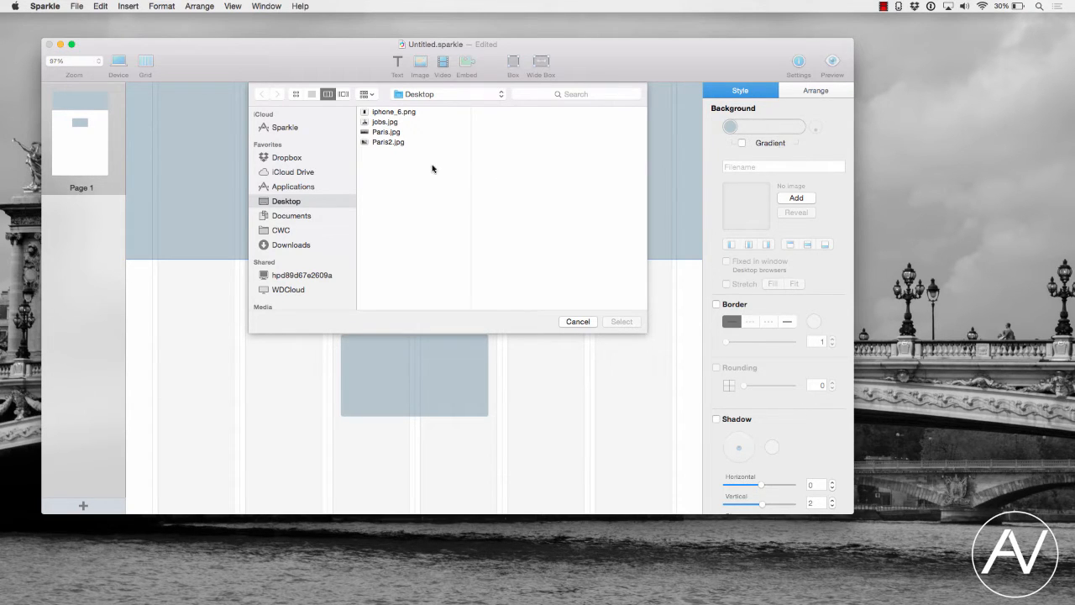
pyautogui.click(388, 133)
pyautogui.doubleClick(388, 133)
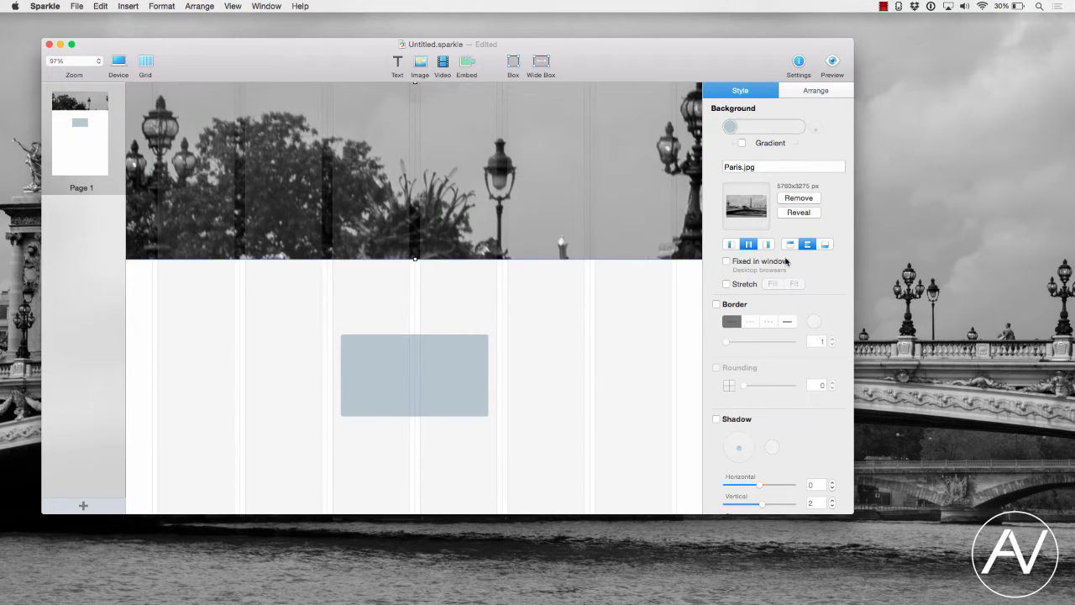
pyautogui.click(751, 284)
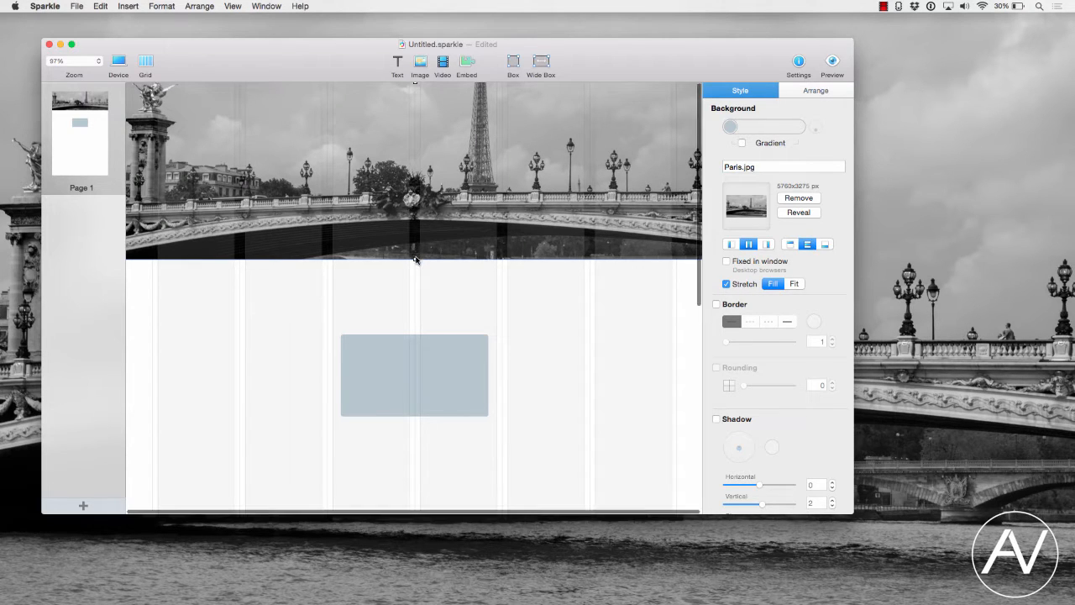
pyautogui.moveTo(415, 258); pyautogui.dragTo(413, 241)
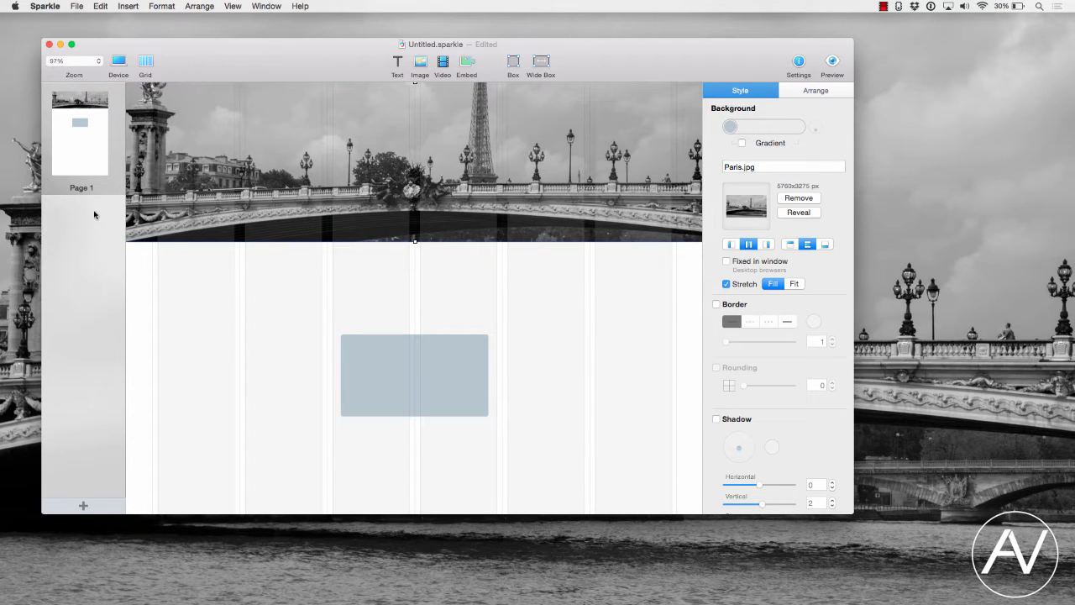
# - Move the small box up slightly and give it a jobs.jpg background image stretched to fill
pyautogui.moveTo(405, 360); pyautogui.dragTo(374, 328)
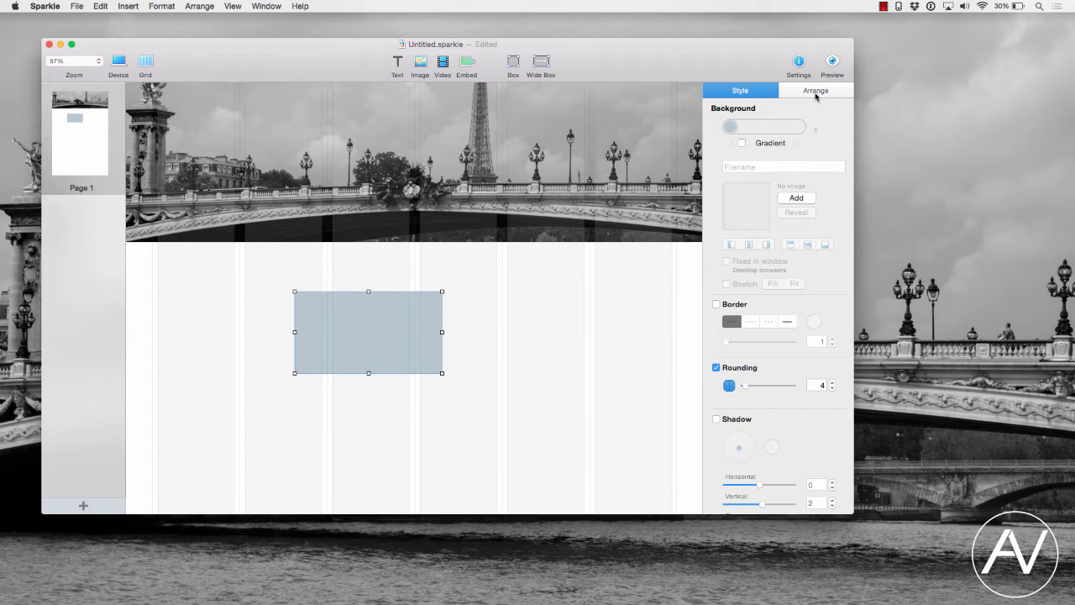
pyautogui.click(792, 198)
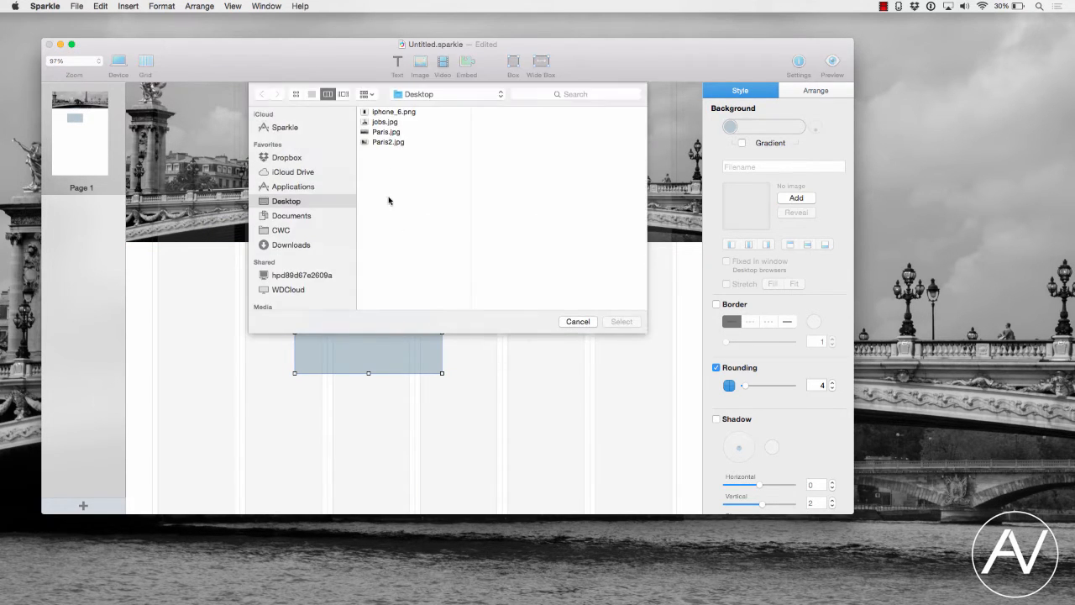
pyautogui.click(375, 123)
pyautogui.click(608, 322)
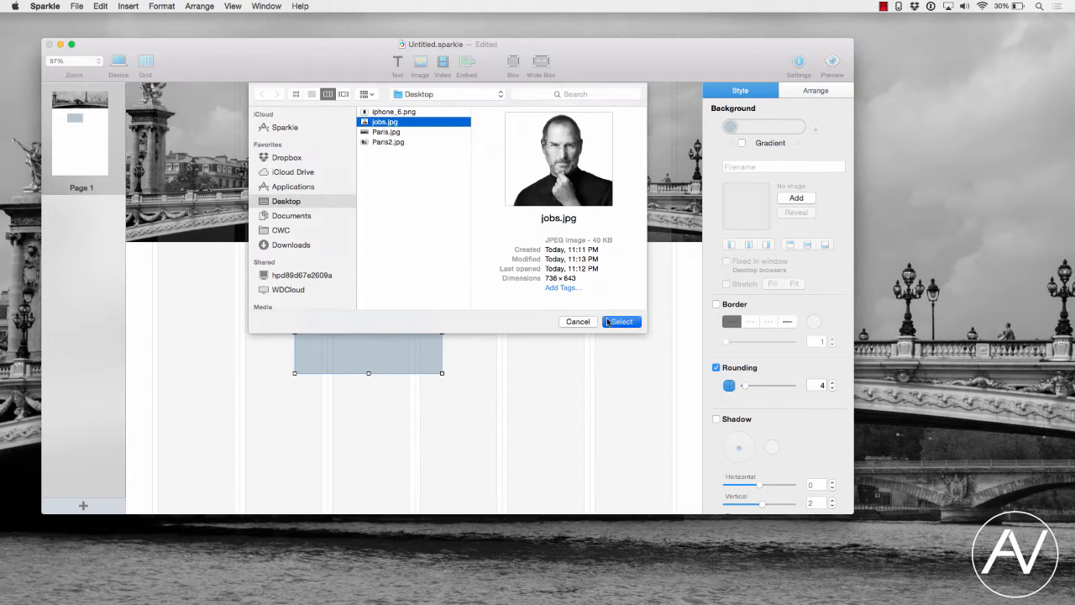
pyautogui.click(729, 286)
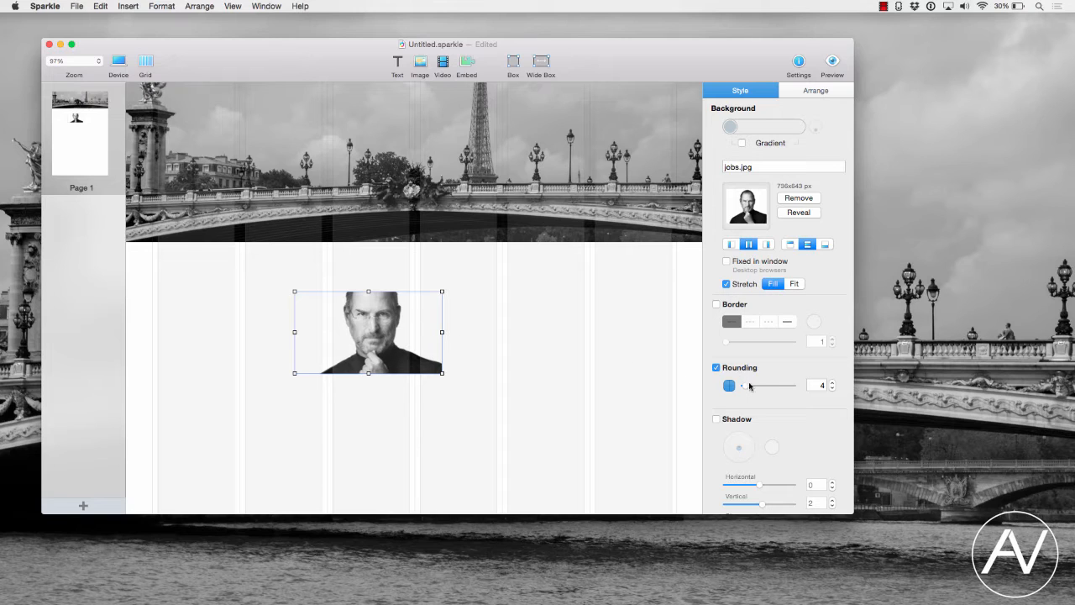
# - Set the photo box's rounding to 100 and its width to 150 so it becomes a circle
pyautogui.moveTo(746, 386); pyautogui.dragTo(857, 387)
pyautogui.moveTo(295, 332); pyautogui.dragTo(356, 333)
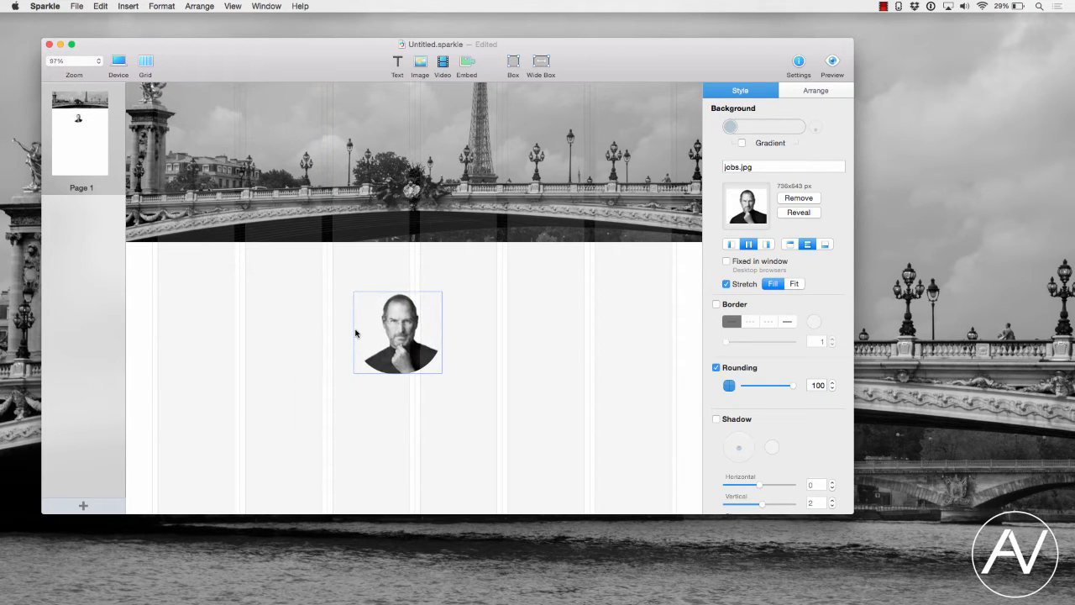
pyautogui.click(811, 91)
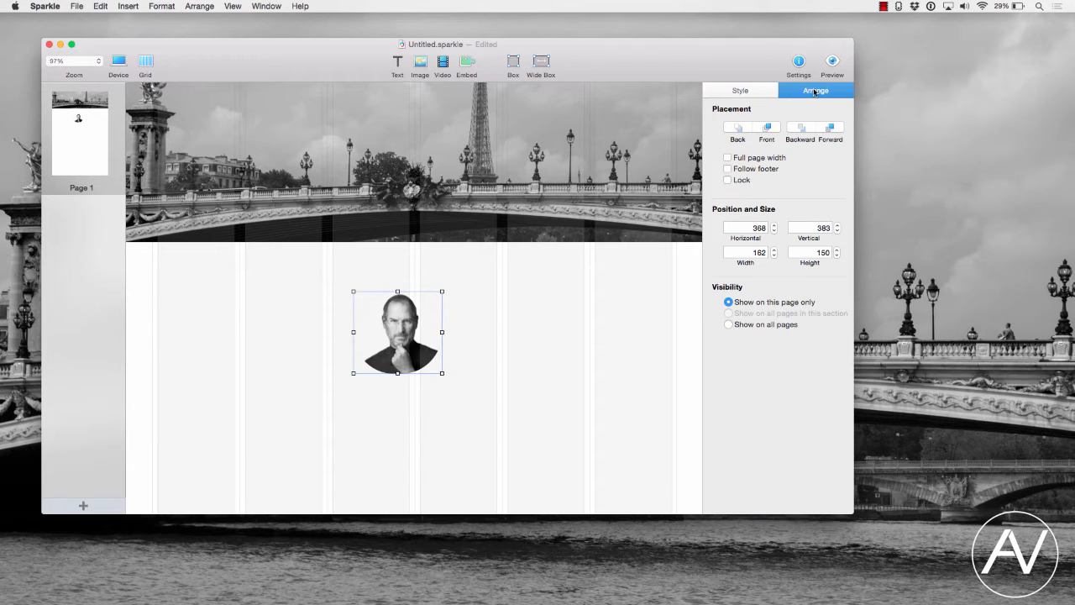
pyautogui.doubleClick(755, 251)
pyautogui.write('150')
pyautogui.press('Return')
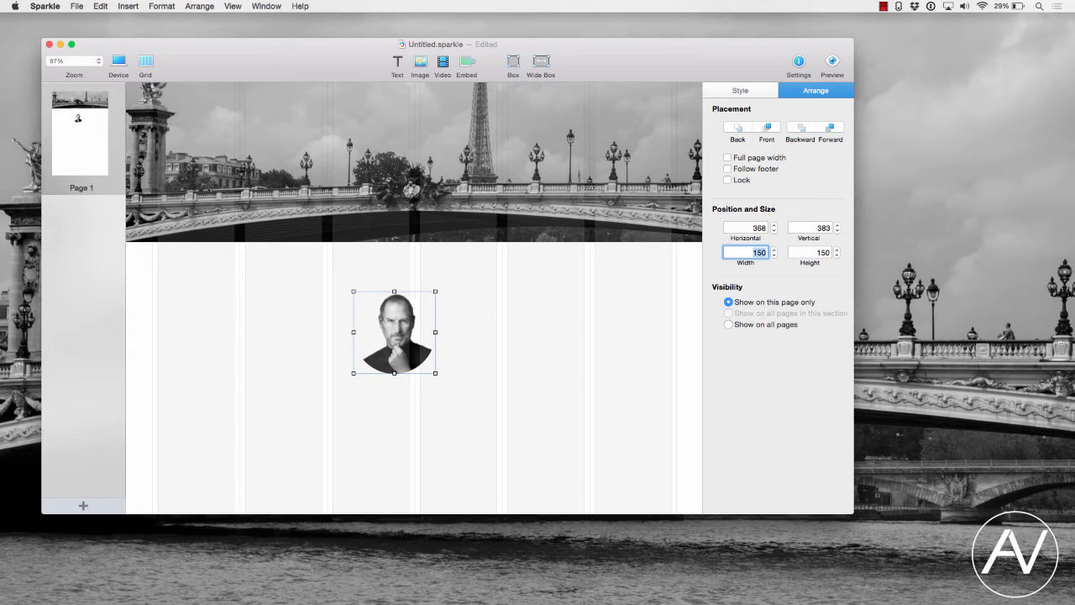
# - Move the round photo up to overlap the header's bottom edge and bring it to the front
pyautogui.moveTo(399, 341); pyautogui.dragTo(289, 247)
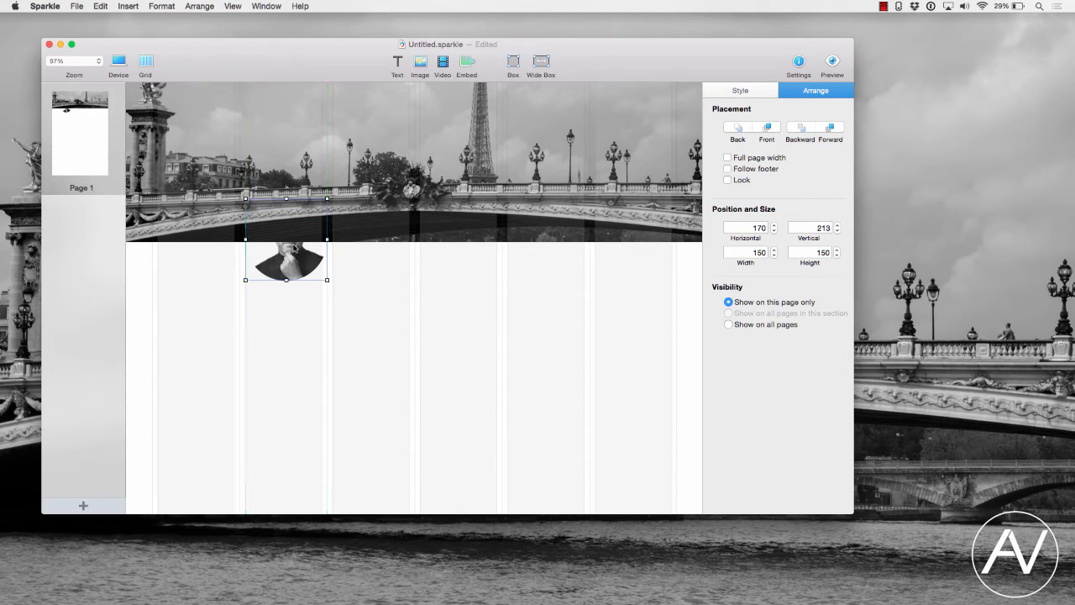
pyautogui.click(765, 129)
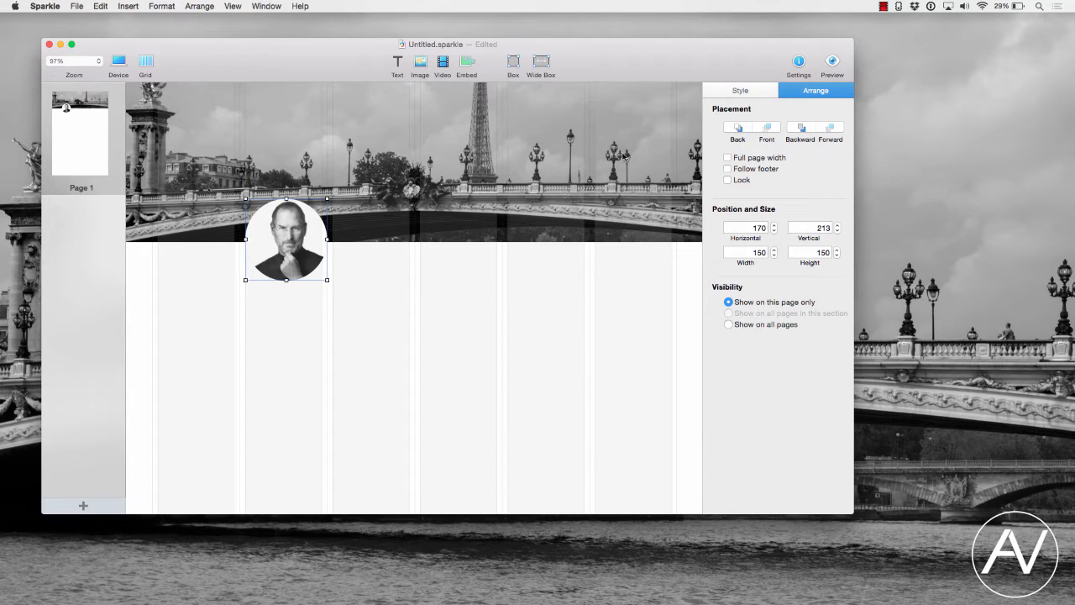
# - Add a wide box directly below the header, send it to the back, and stretch it to about 404 px tall
pyautogui.click(541, 62)
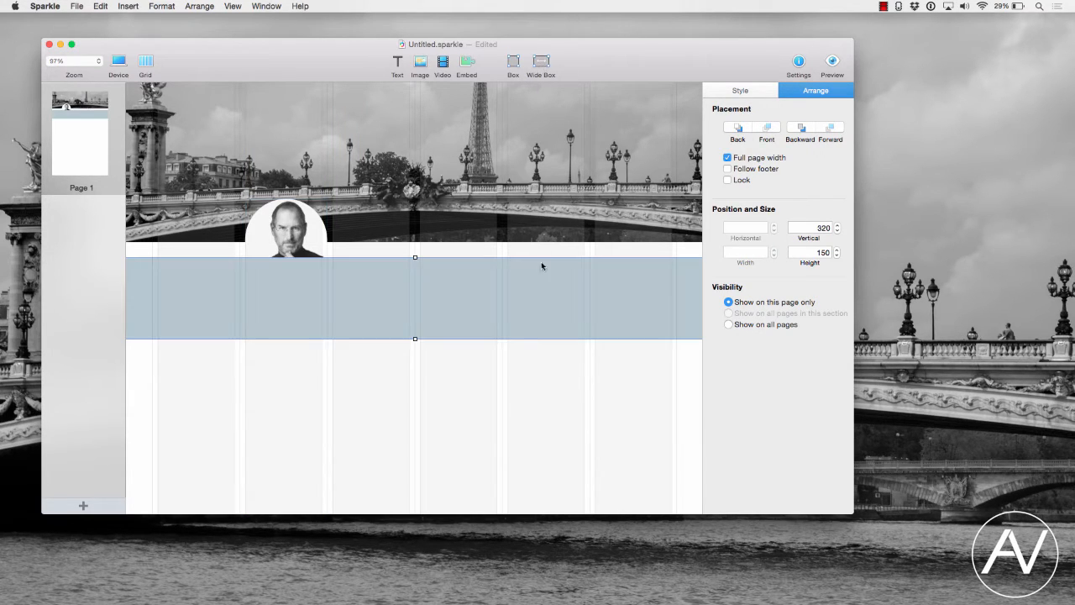
pyautogui.moveTo(540, 295); pyautogui.dragTo(542, 284)
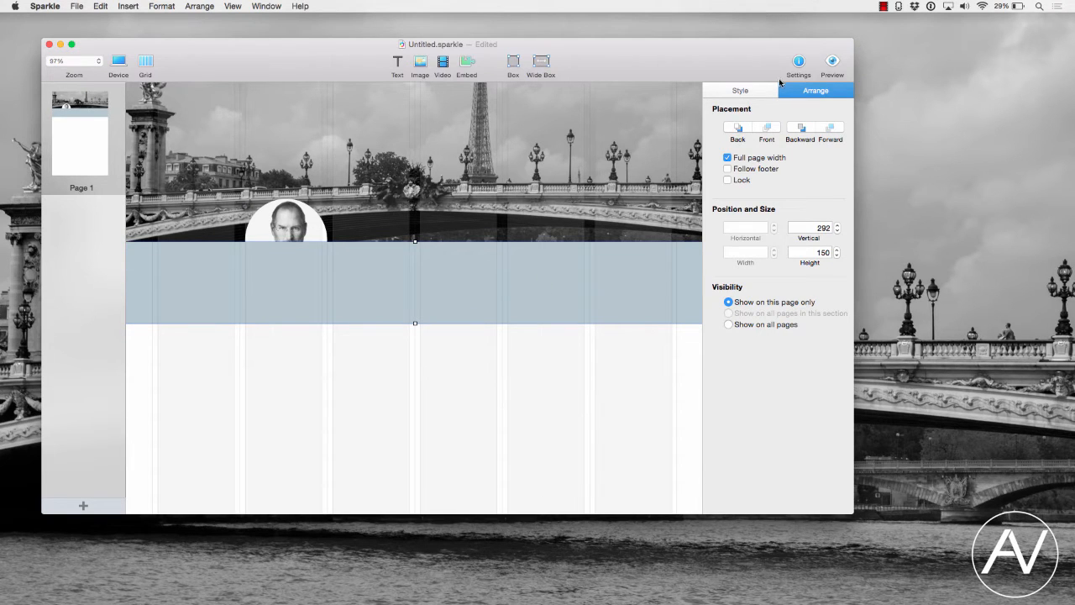
pyautogui.click(754, 89)
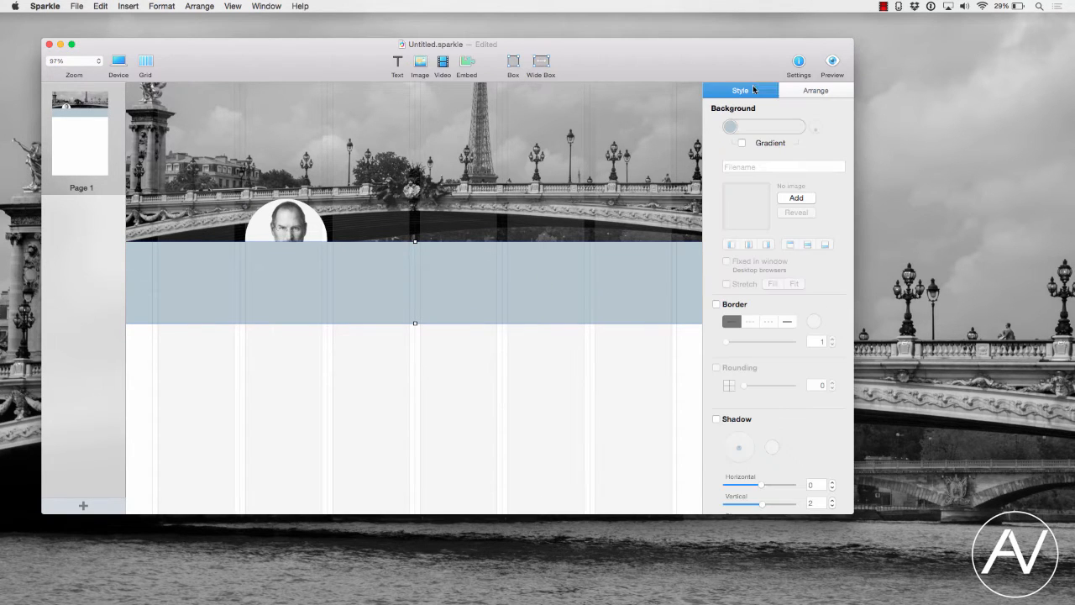
pyautogui.click(809, 87)
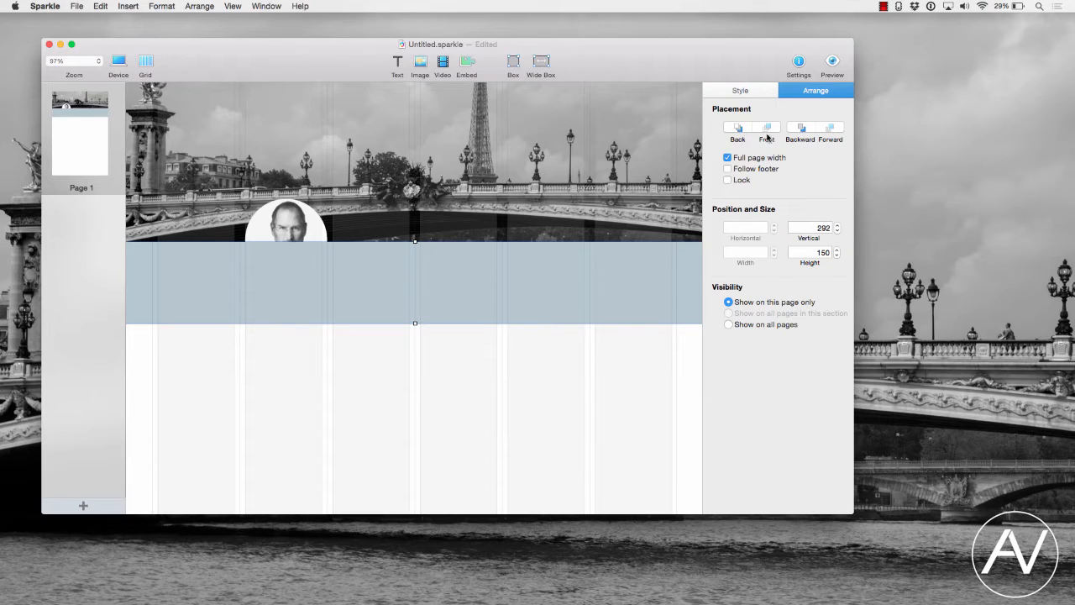
pyautogui.click(739, 128)
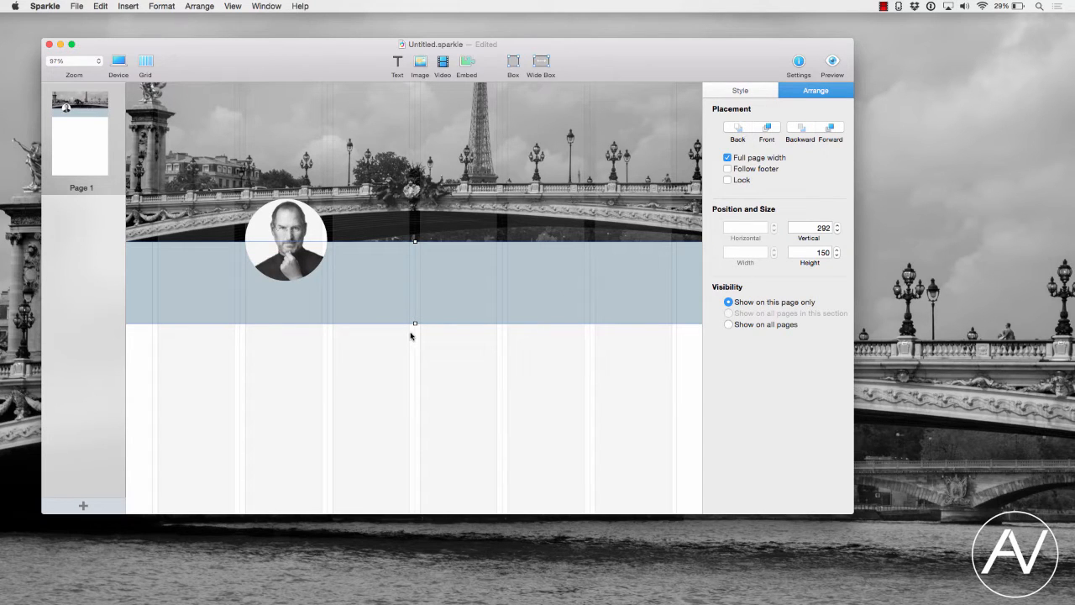
pyautogui.moveTo(414, 323); pyautogui.dragTo(415, 462)
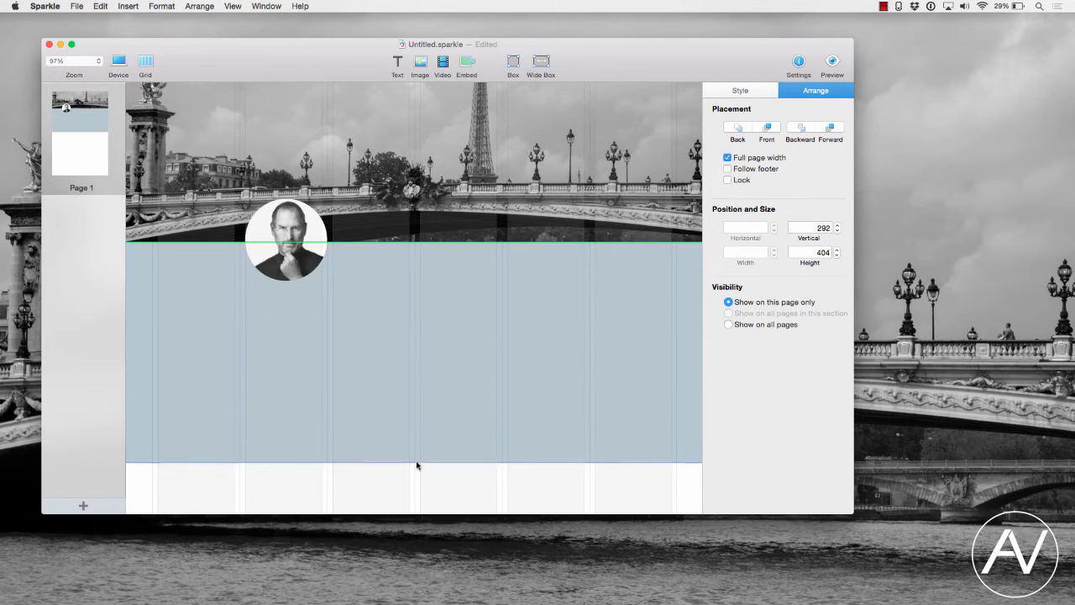
# - Give the new wide box a blue background with a gradient enabled
pyautogui.click(762, 95)
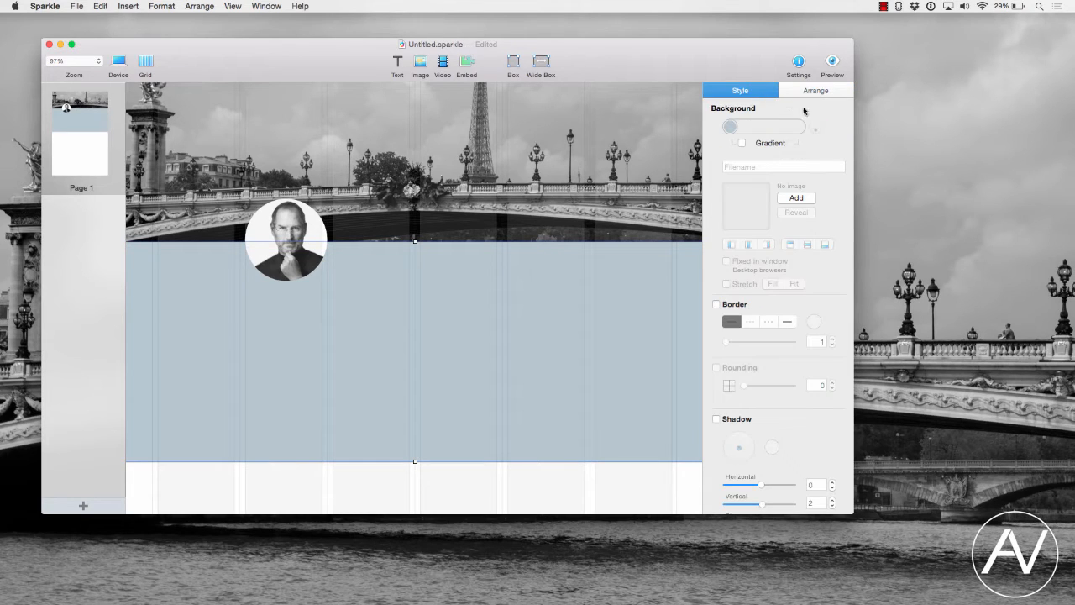
pyautogui.click(730, 128)
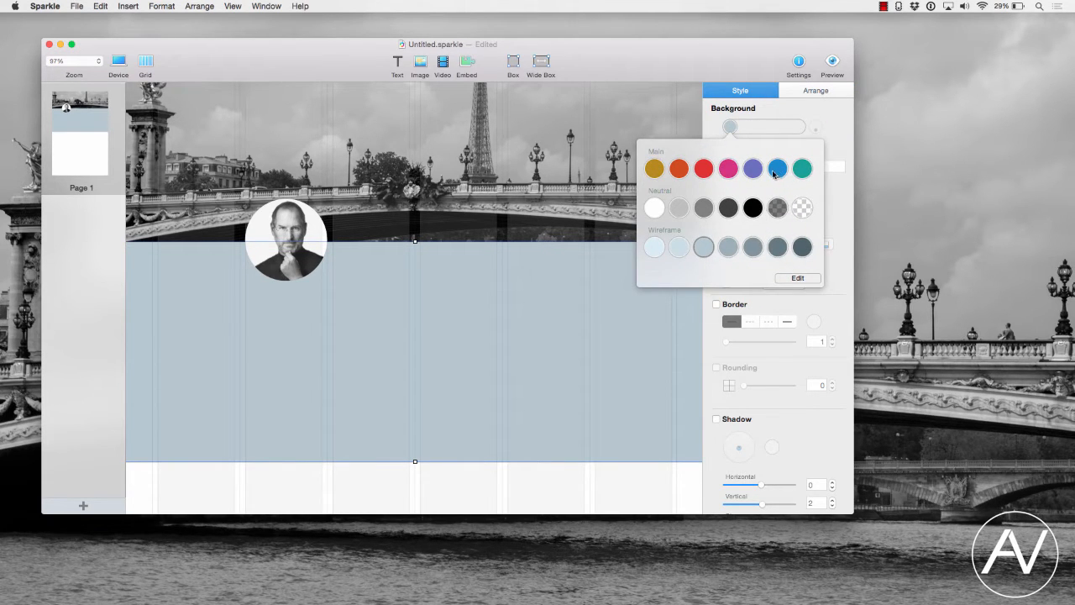
pyautogui.click(776, 171)
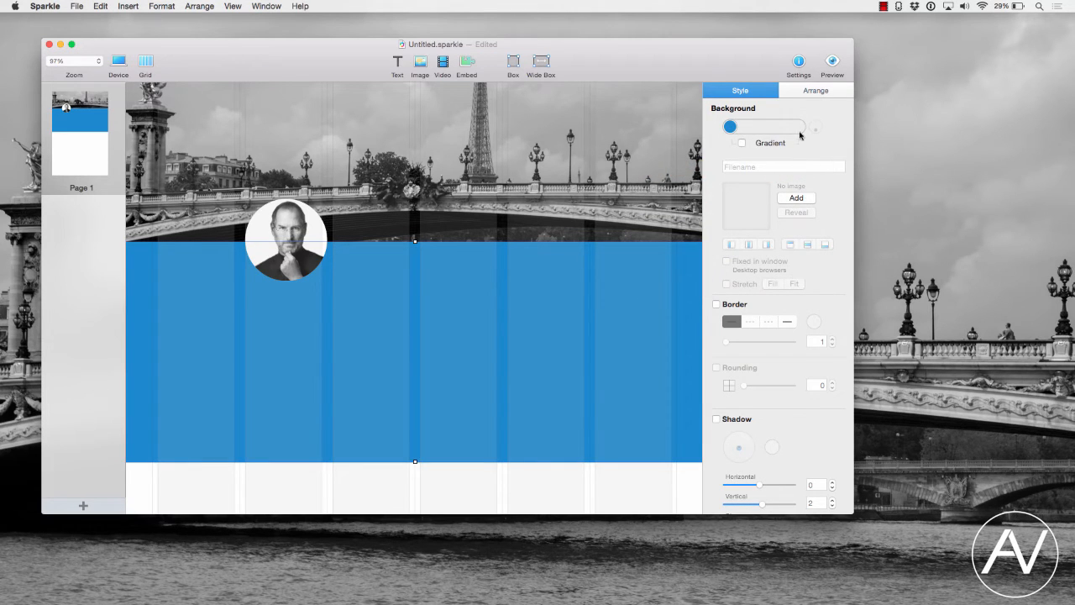
pyautogui.click(742, 143)
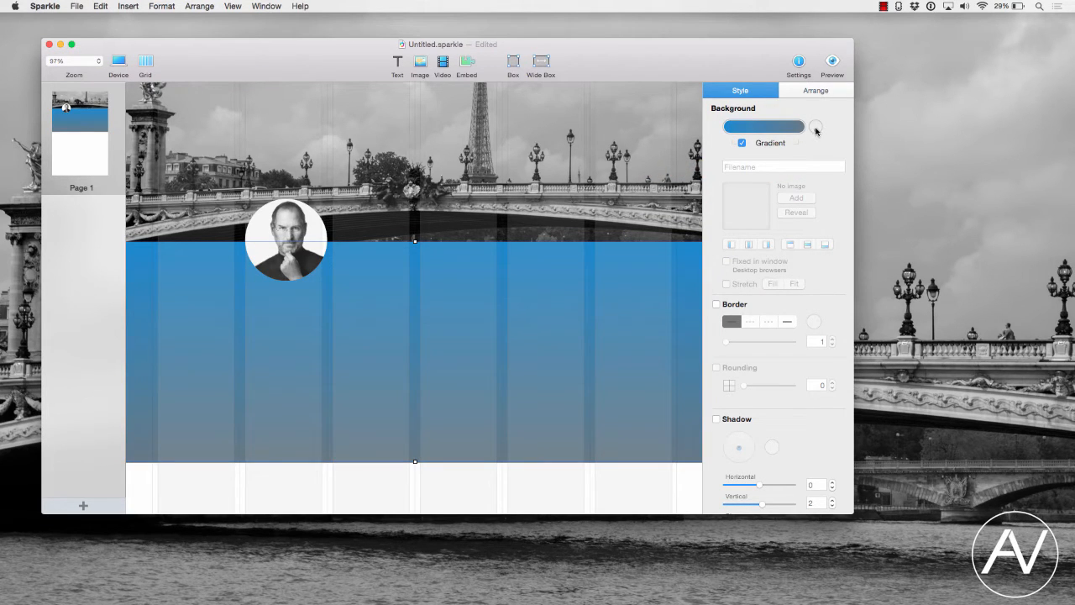
# - Pick a translucent neutral swatch for the gradient's other colour
pyautogui.click(816, 127)
pyautogui.click(802, 126)
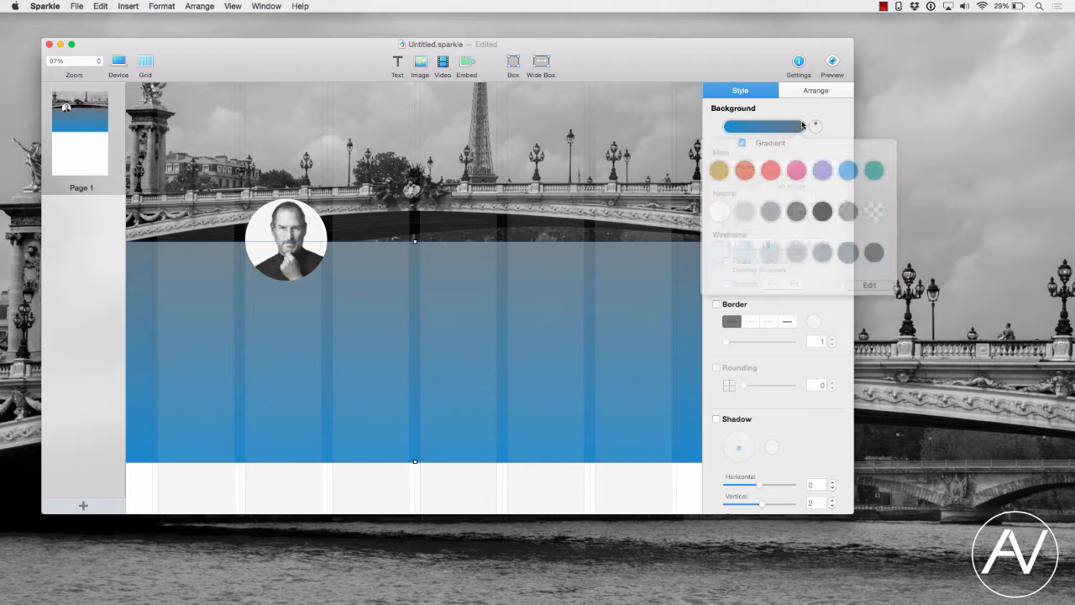
pyautogui.click(843, 208)
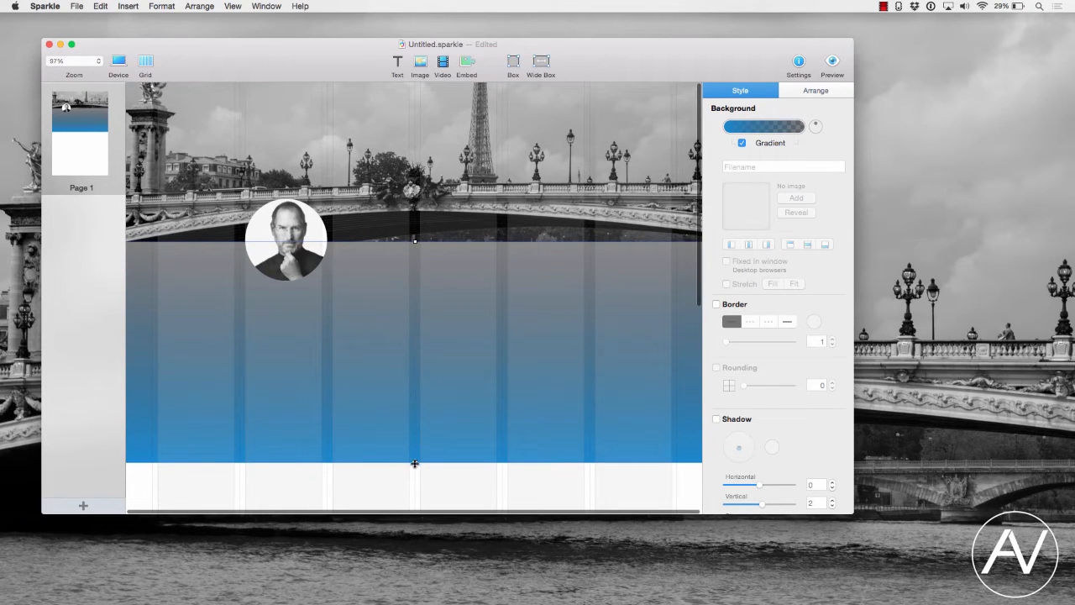
# - Shorten the blue gradient box and add a text box on its right half filled with Lorem Ipsum placeholder text
pyautogui.moveTo(415, 463); pyautogui.dragTo(415, 419)
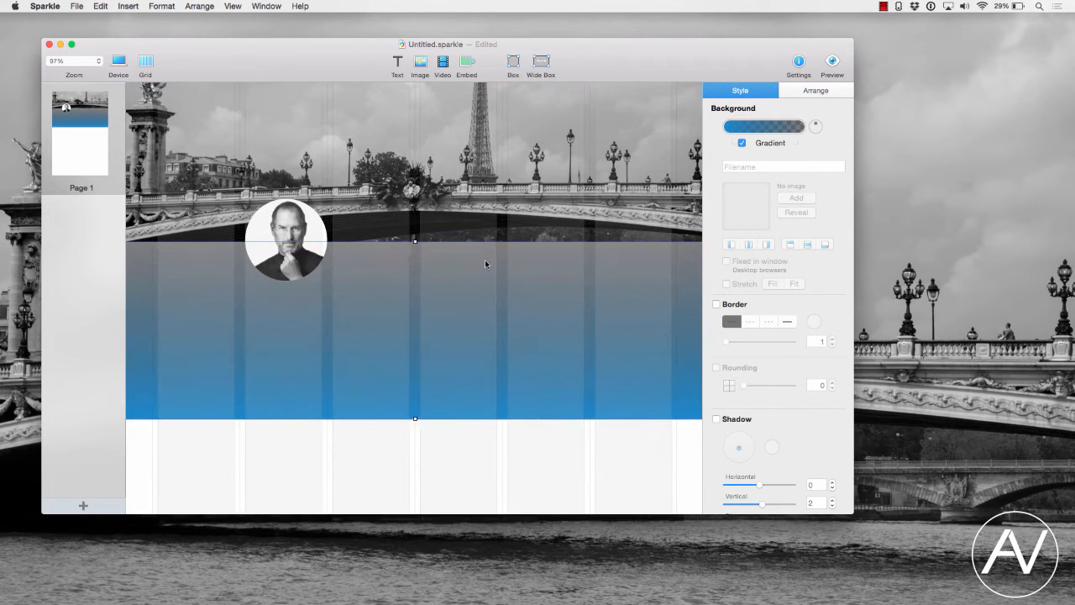
pyautogui.click(398, 64)
pyautogui.moveTo(406, 275); pyautogui.dragTo(670, 328)
pyautogui.click(569, 310)
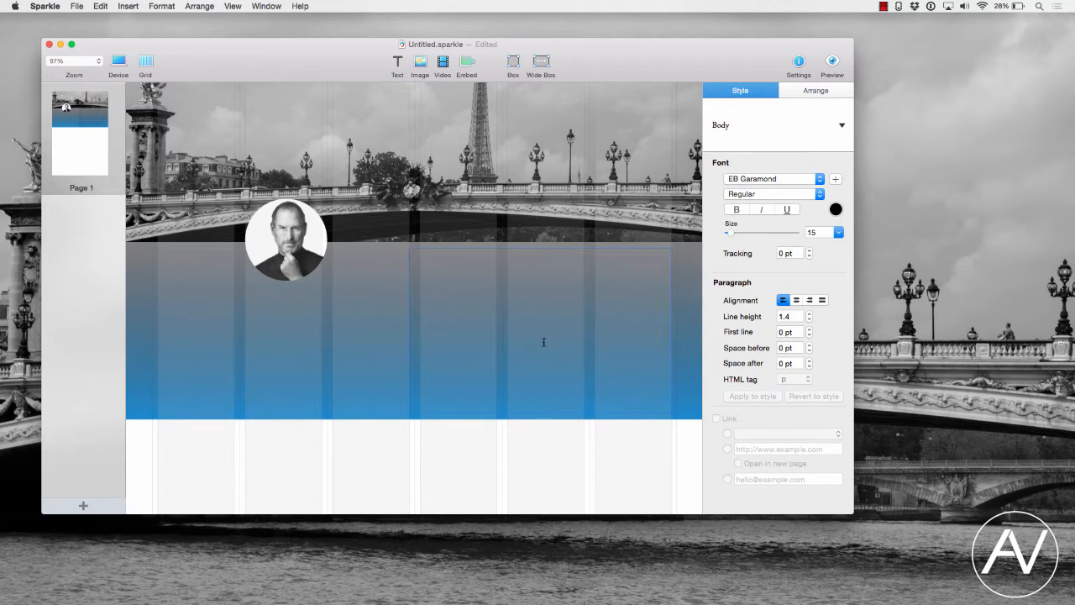
pyautogui.press('Escape')
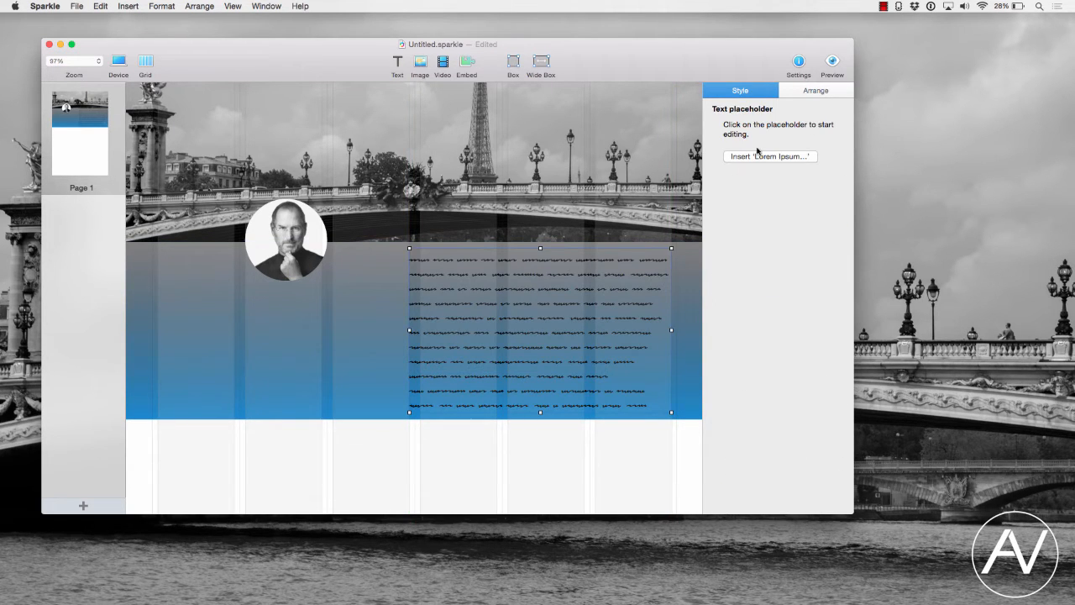
pyautogui.click(757, 153)
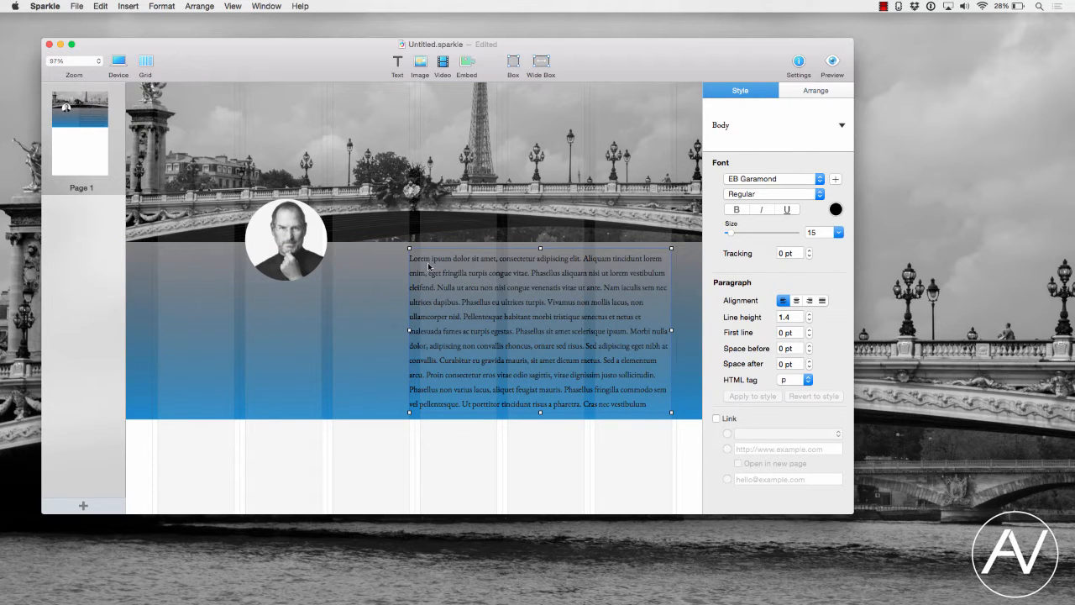
# - Try the Subtitle paragraph style on the text, then switch back to the Body style
pyautogui.click(726, 127)
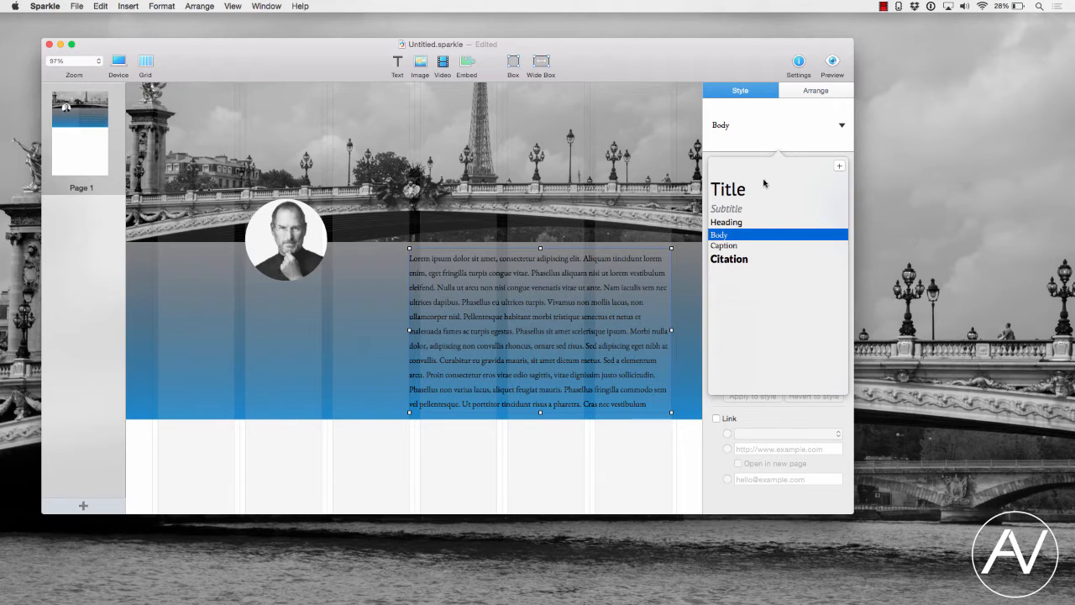
pyautogui.click(841, 189)
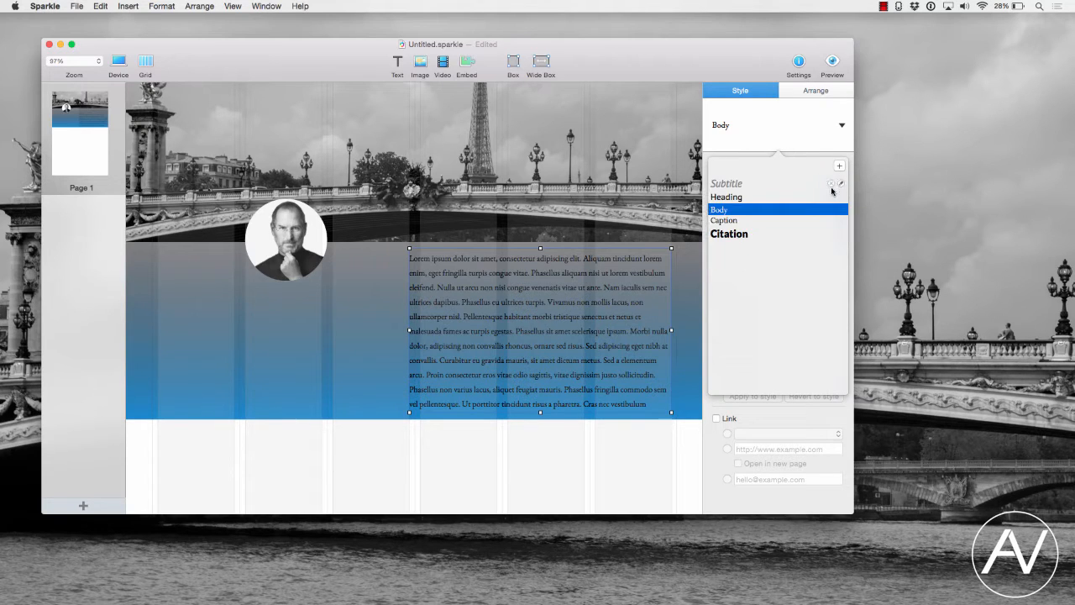
pyautogui.click(832, 181)
pyautogui.click(807, 123)
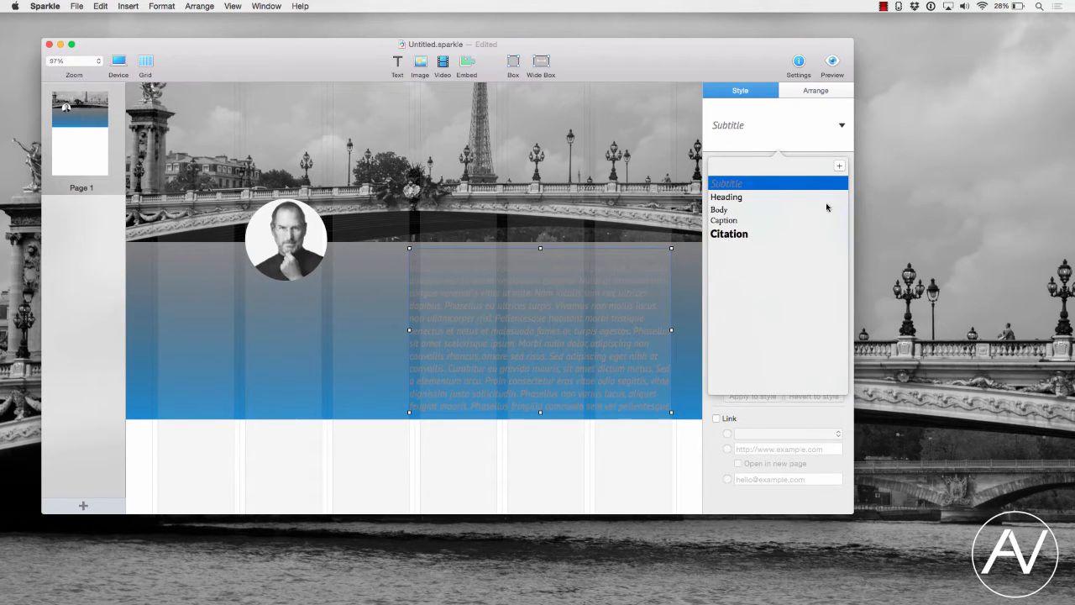
pyautogui.click(726, 210)
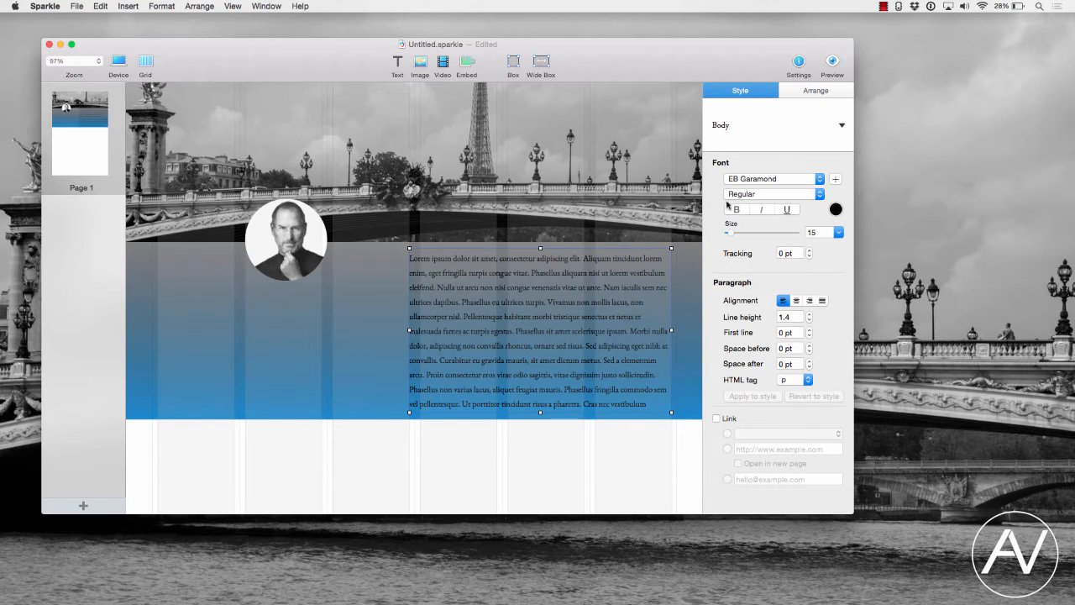
pyautogui.click(738, 125)
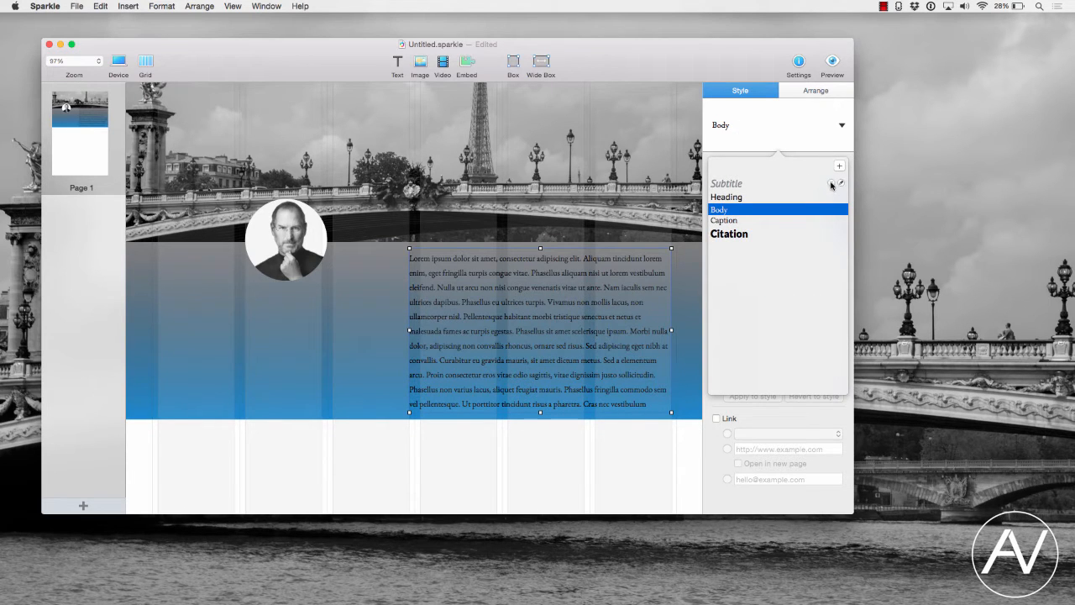
pyautogui.click(840, 182)
pyautogui.click(840, 183)
pyautogui.click(840, 193)
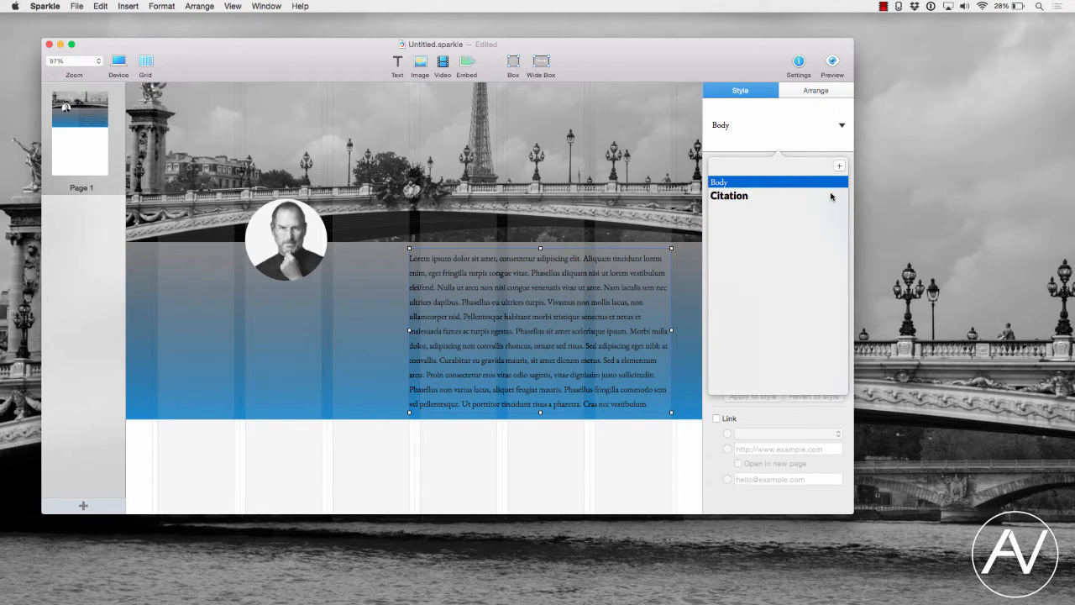
pyautogui.click(839, 195)
pyautogui.click(802, 135)
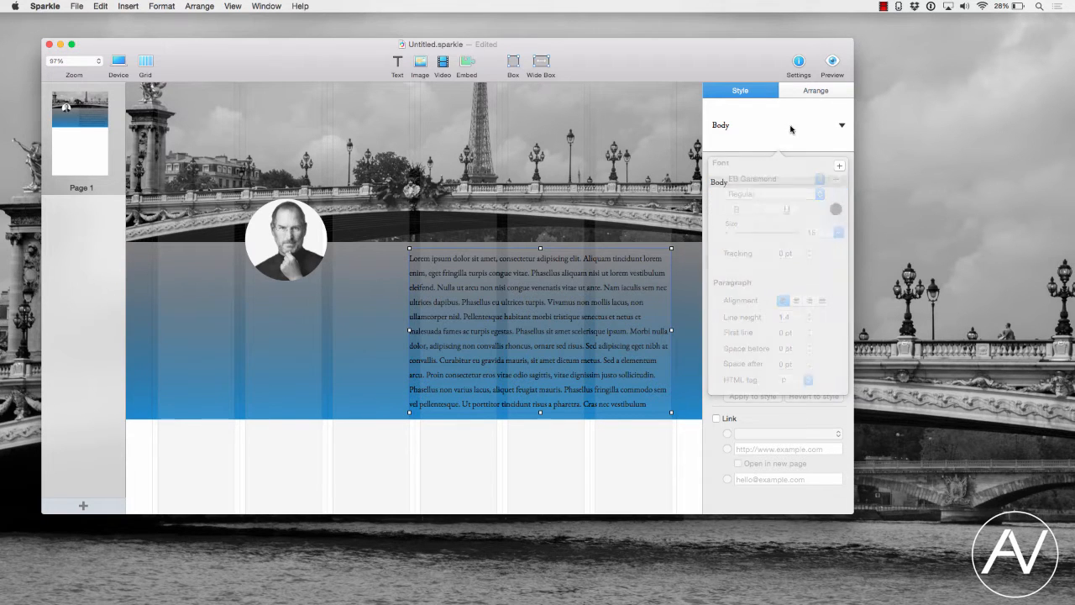
# - Set the text colour to white
pyautogui.click(841, 214)
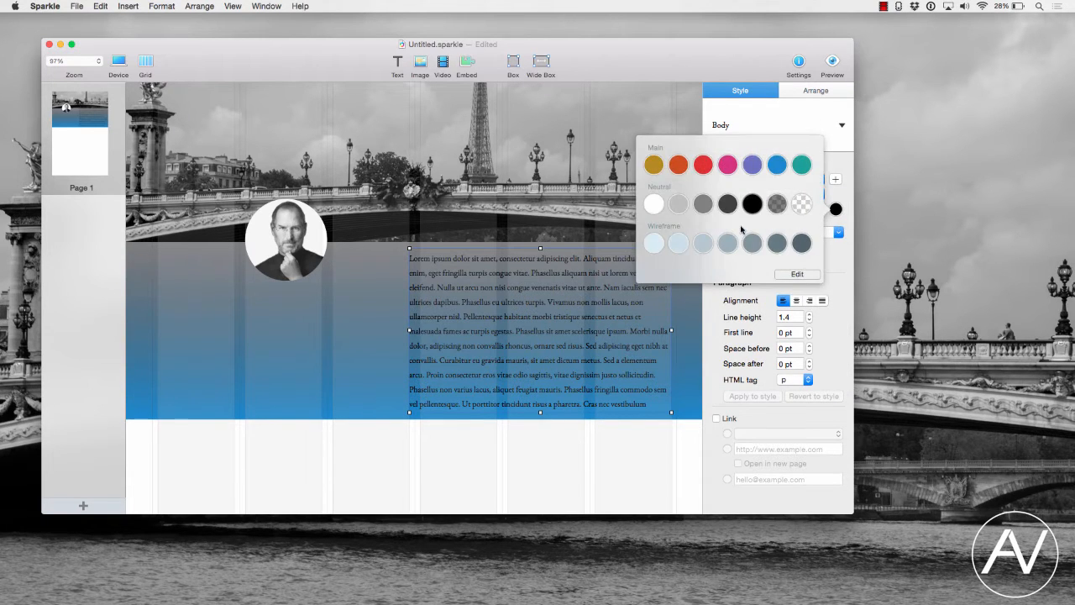
pyautogui.click(653, 206)
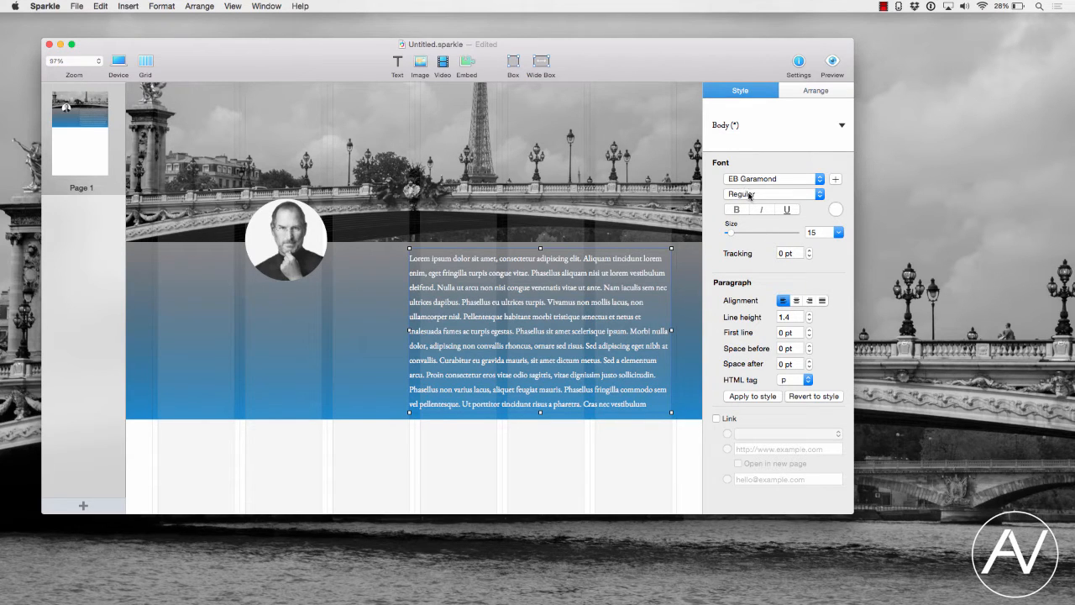
# - Type "Steve Jobs in Paris" as a first line at the start of the text, followed by a blank line
pyautogui.doubleClick(410, 261)
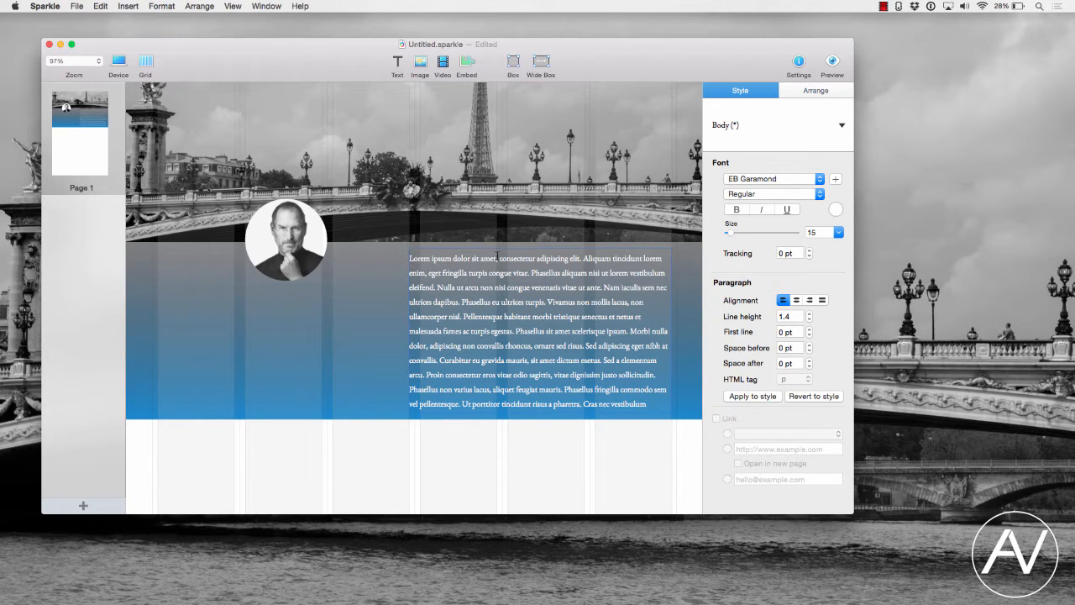
pyautogui.press('super+a')
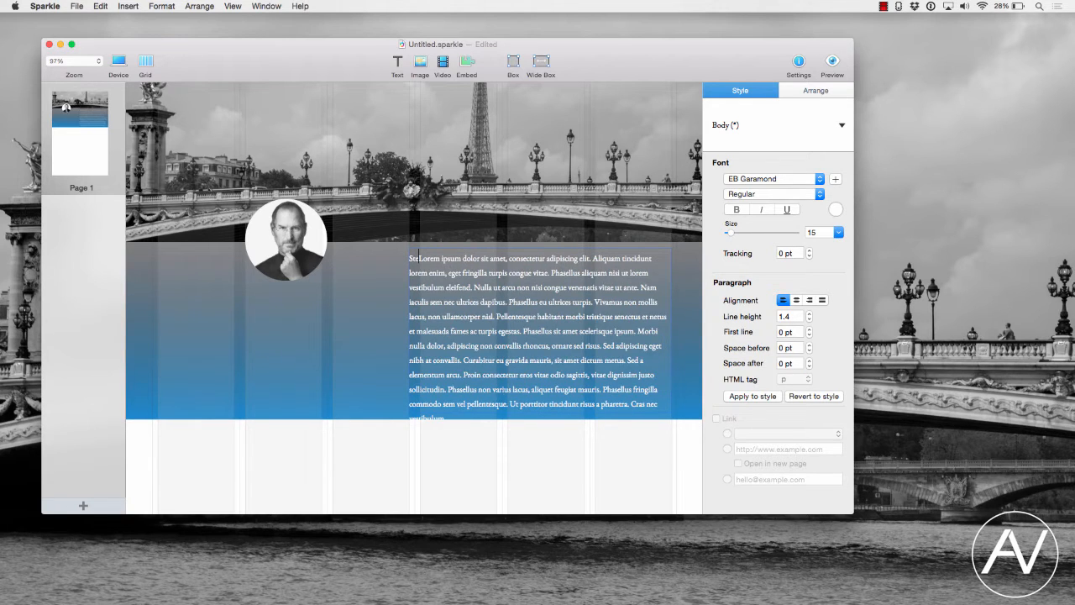
pyautogui.write('Steve Jbs in')
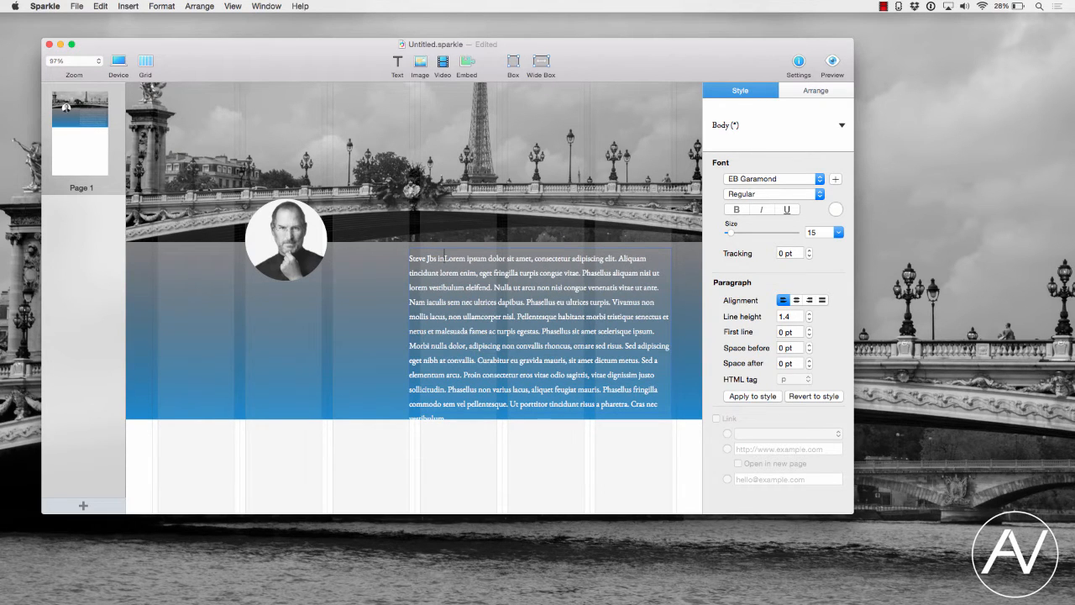
pyautogui.press('BackSpace')
pyautogui.press('BackSpace')
pyautogui.press('BackSpace')
pyautogui.press('BackSpace')
pyautogui.press('BackSpace')
pyautogui.press('BackSpace')
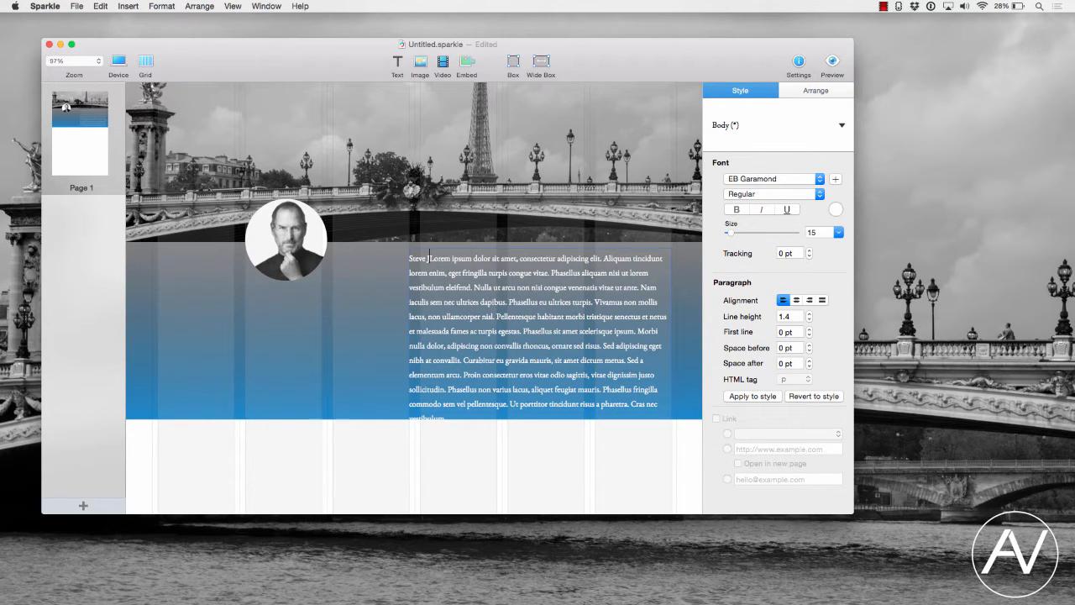
pyautogui.write('Jobs in Pari')
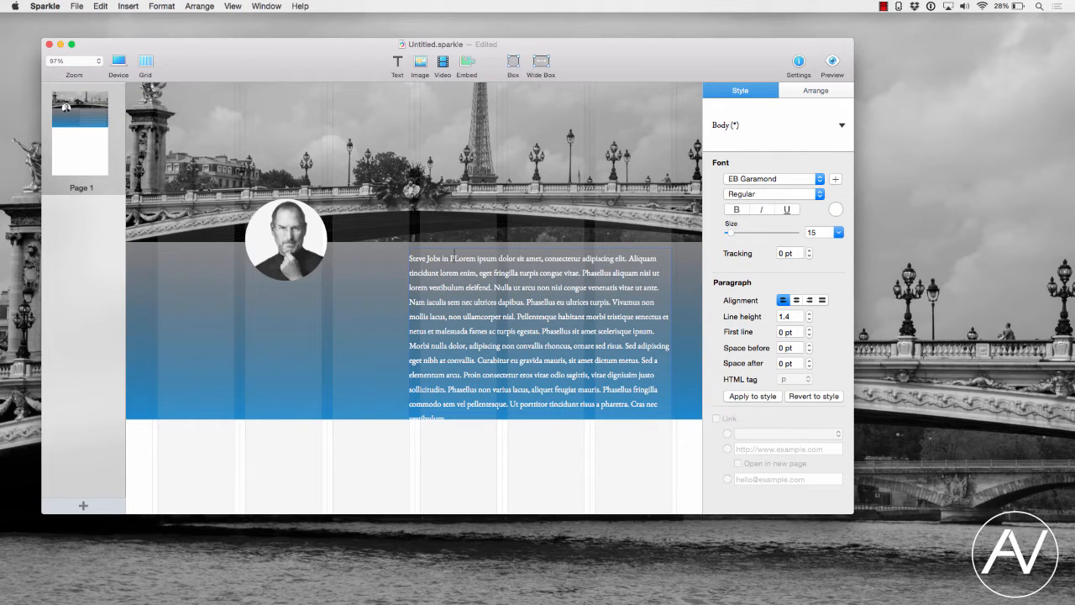
pyautogui.write('s')
pyautogui.press('Return')
pyautogui.press('Return')
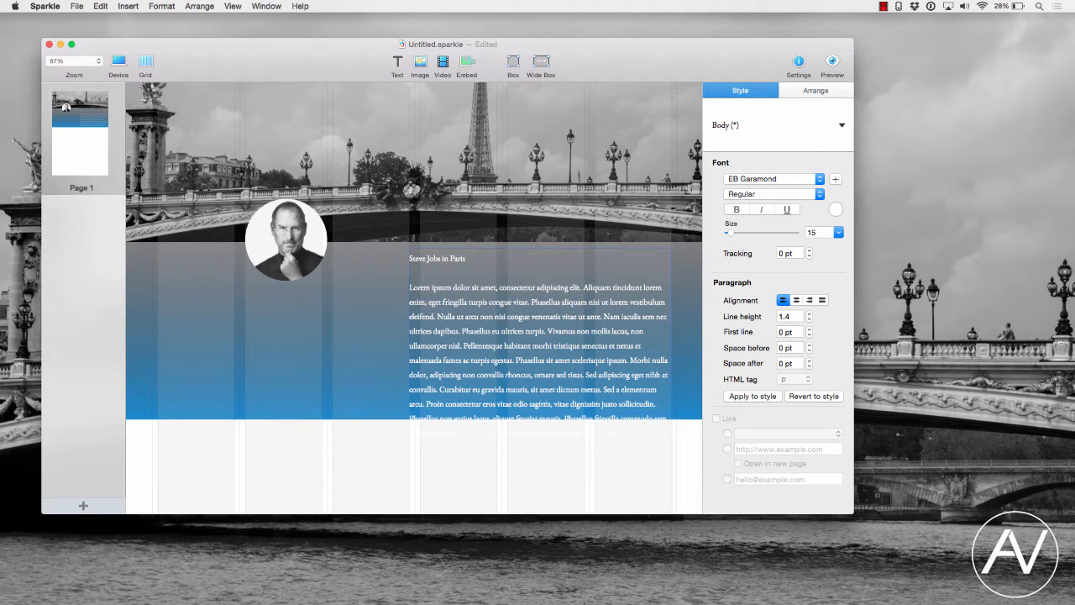
# - Delete the last lines of placeholder text so the paragraph fits inside the blue box
pyautogui.moveTo(468, 259); pyautogui.dragTo(406, 260)
pyautogui.click(450, 326)
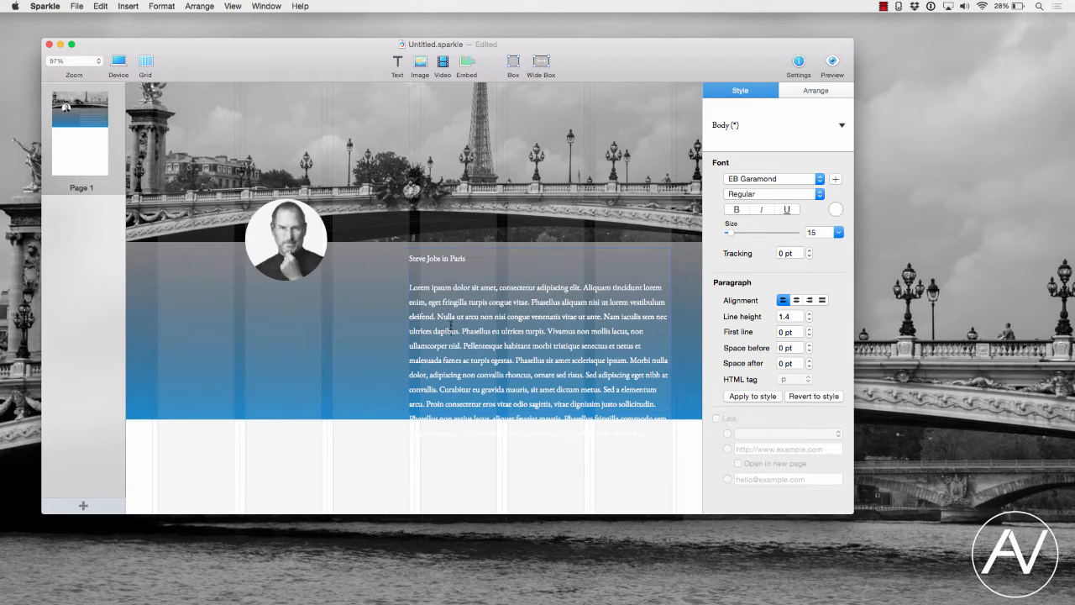
pyautogui.doubleClick(460, 400)
pyautogui.click(647, 432)
pyautogui.moveTo(648, 432); pyautogui.dragTo(658, 403)
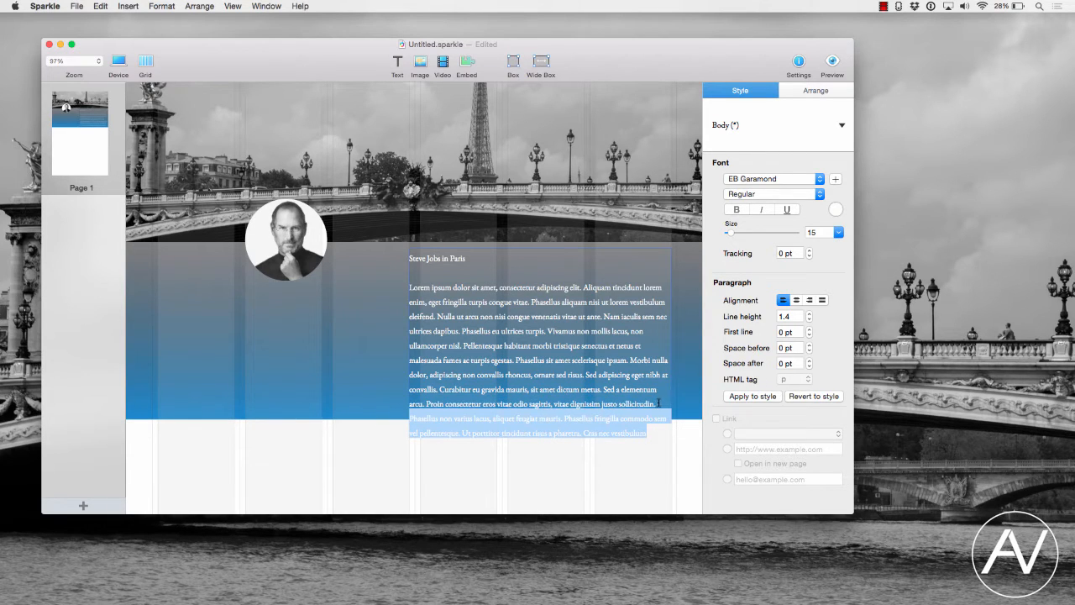
pyautogui.press('BackSpace')
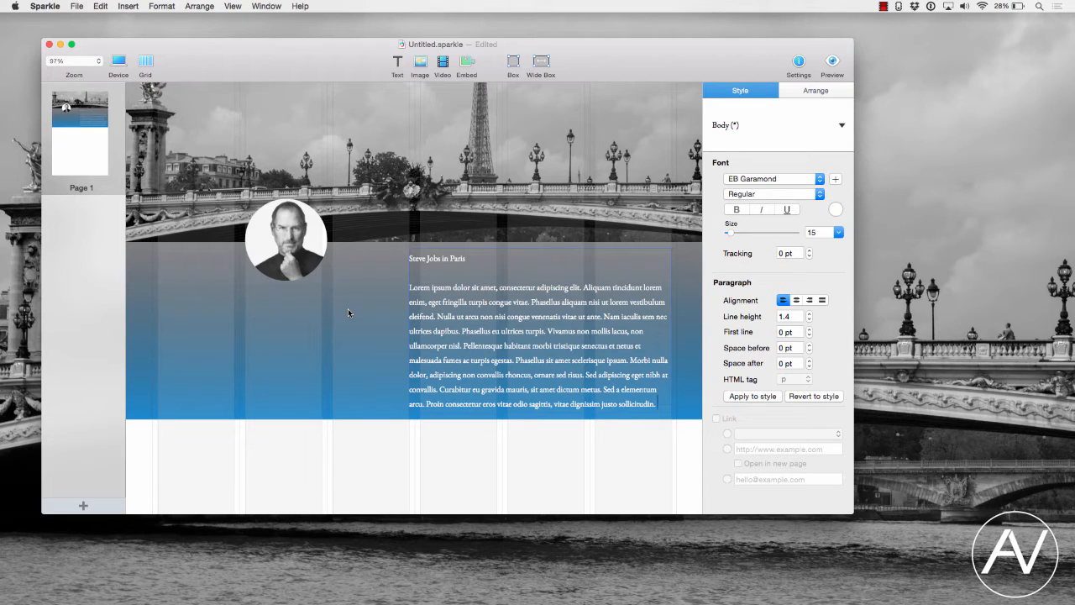
# - Add a second wide box directly below the blue section and stretch it taller
pyautogui.scroll(-3, 370, 327)
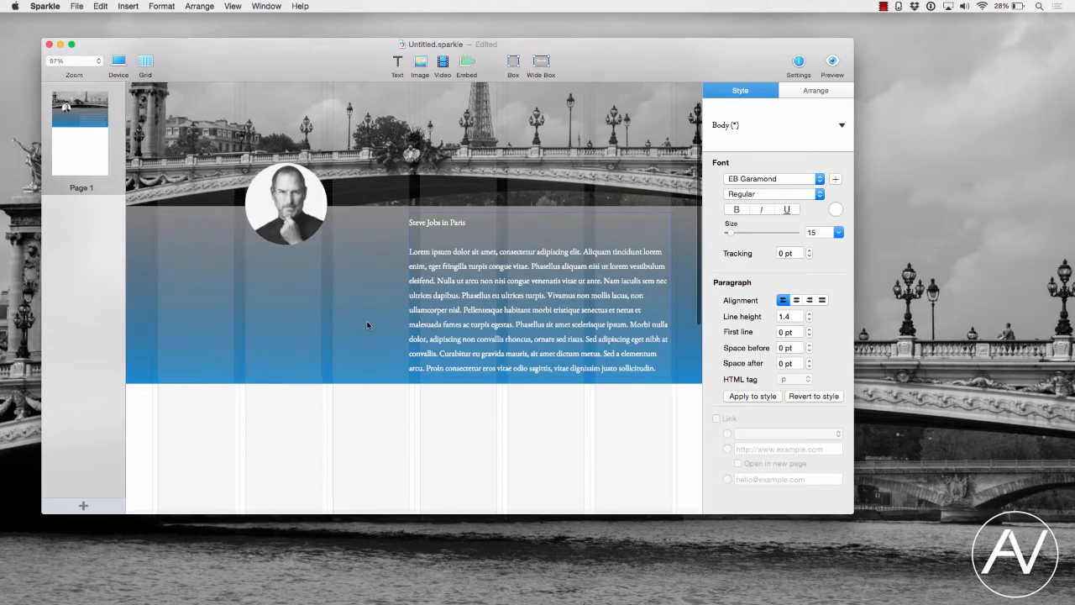
pyautogui.click(379, 347)
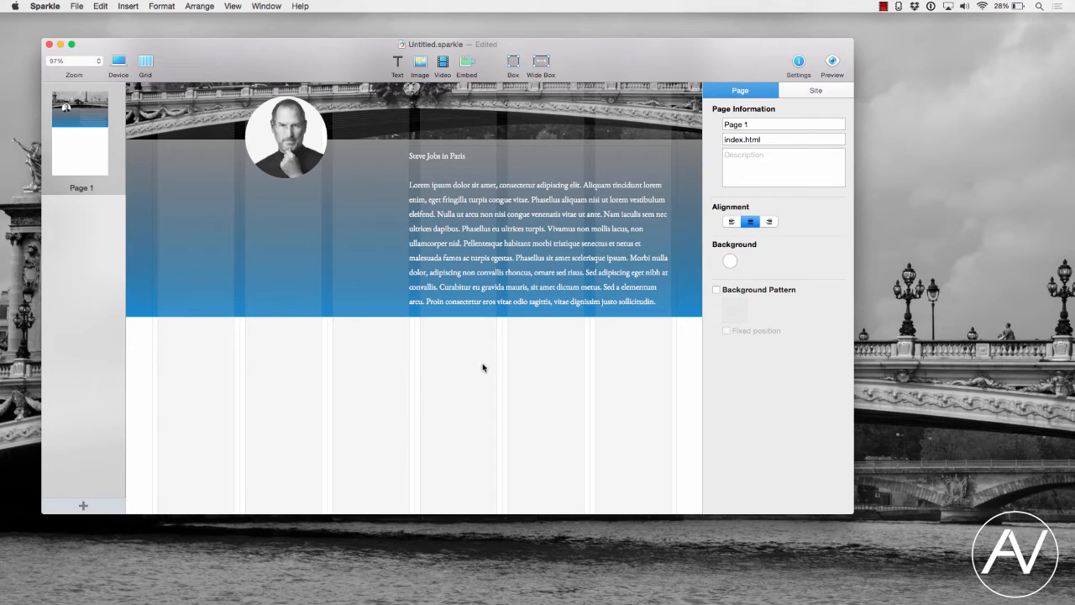
pyautogui.click(541, 62)
pyautogui.moveTo(510, 341); pyautogui.dragTo(492, 369)
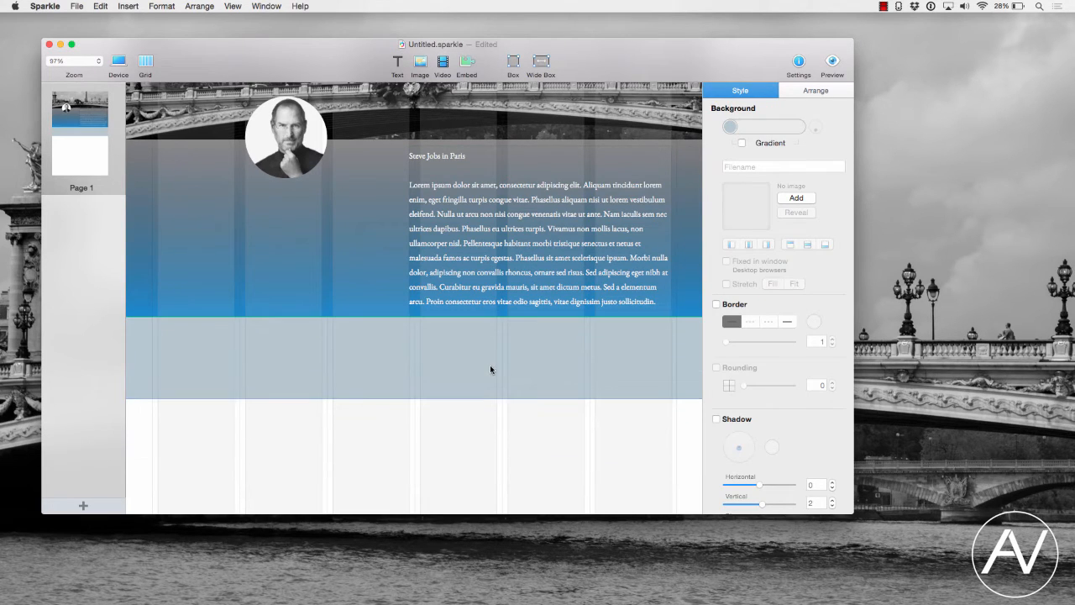
pyautogui.moveTo(415, 399); pyautogui.dragTo(415, 485)
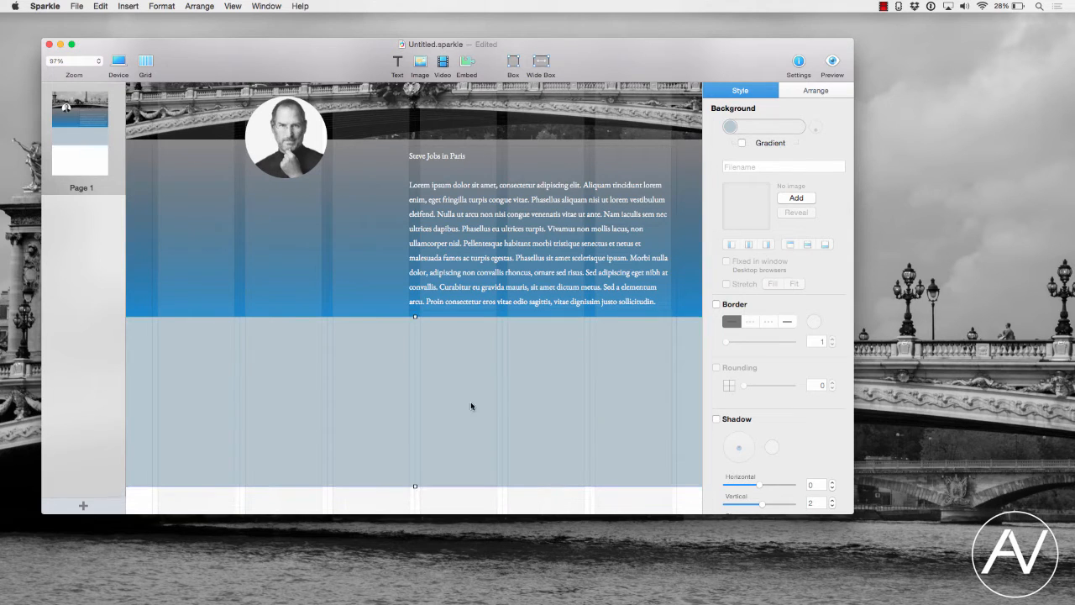
# - Give the second wide box a teal background
pyautogui.click(730, 128)
pyautogui.click(802, 169)
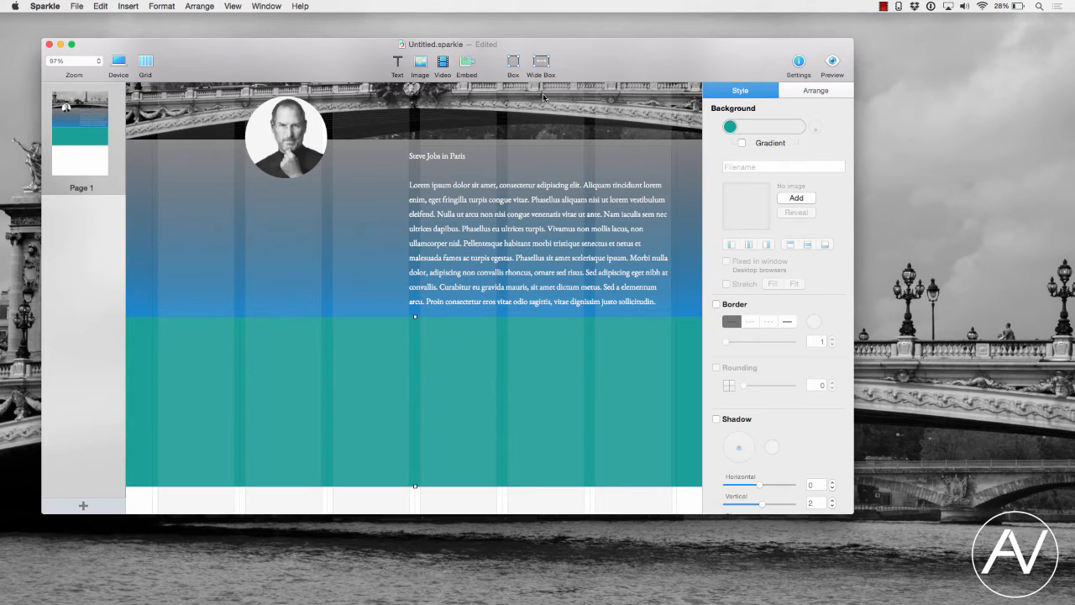
# - Draw a rounded box on the left side of the teal section and enlarge it
pyautogui.click(516, 66)
pyautogui.moveTo(456, 300); pyautogui.dragTo(345, 370)
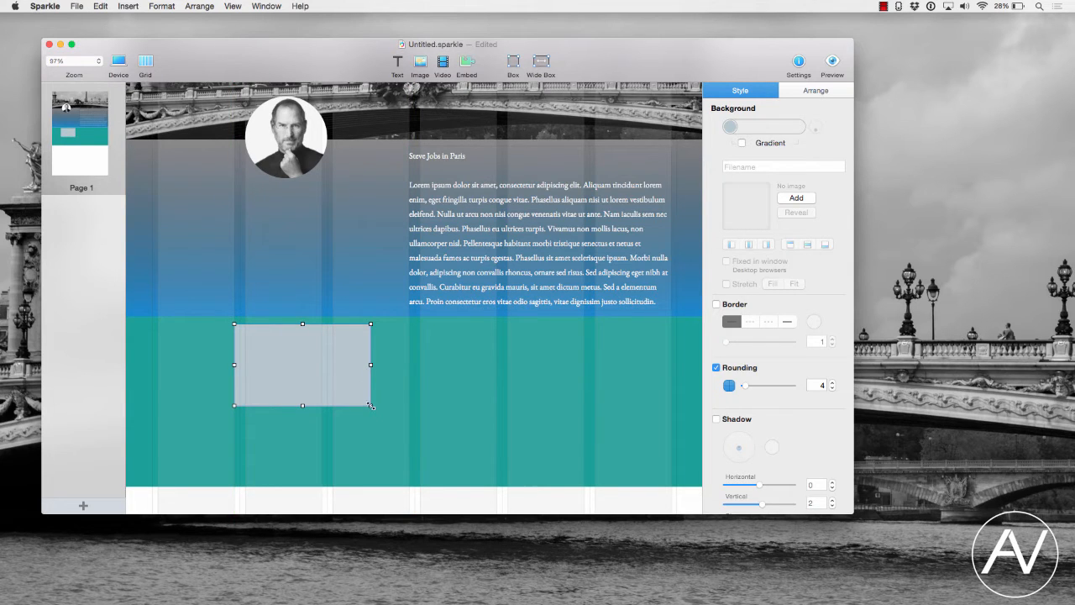
pyautogui.moveTo(371, 406); pyautogui.dragTo(414, 477)
# - Give the rounded box a blue background, fine-tuning the colour in the custom colour editor
pyautogui.click(729, 126)
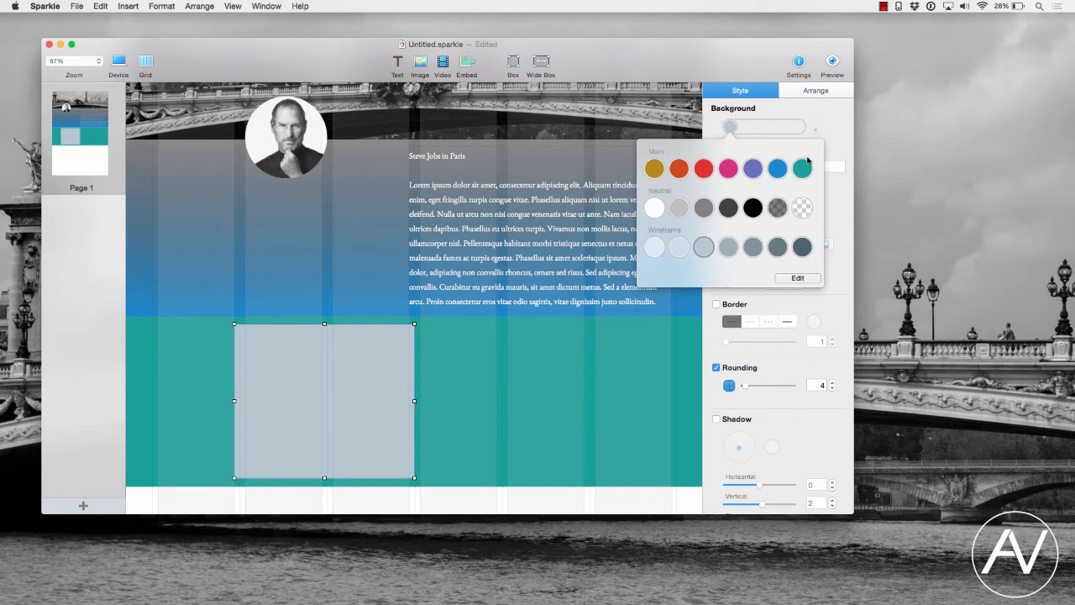
pyautogui.click(802, 170)
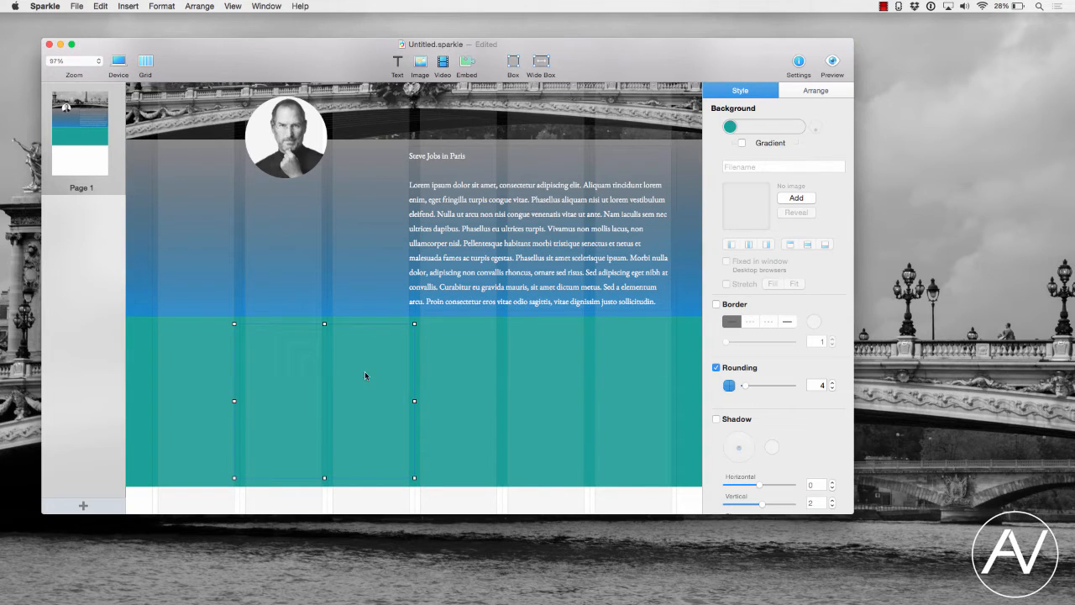
pyautogui.click(729, 126)
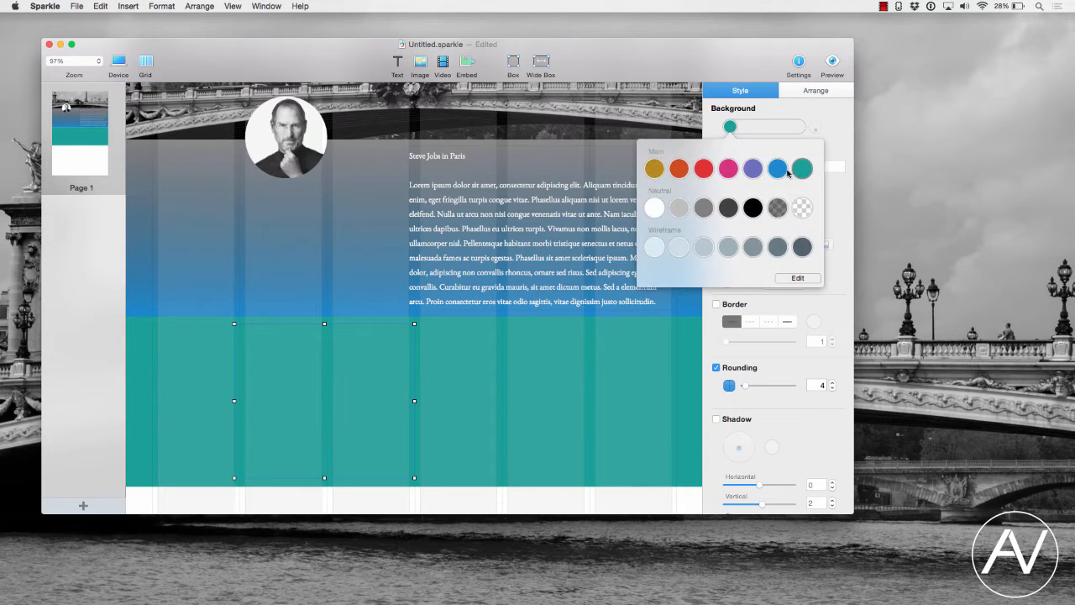
pyautogui.click(785, 170)
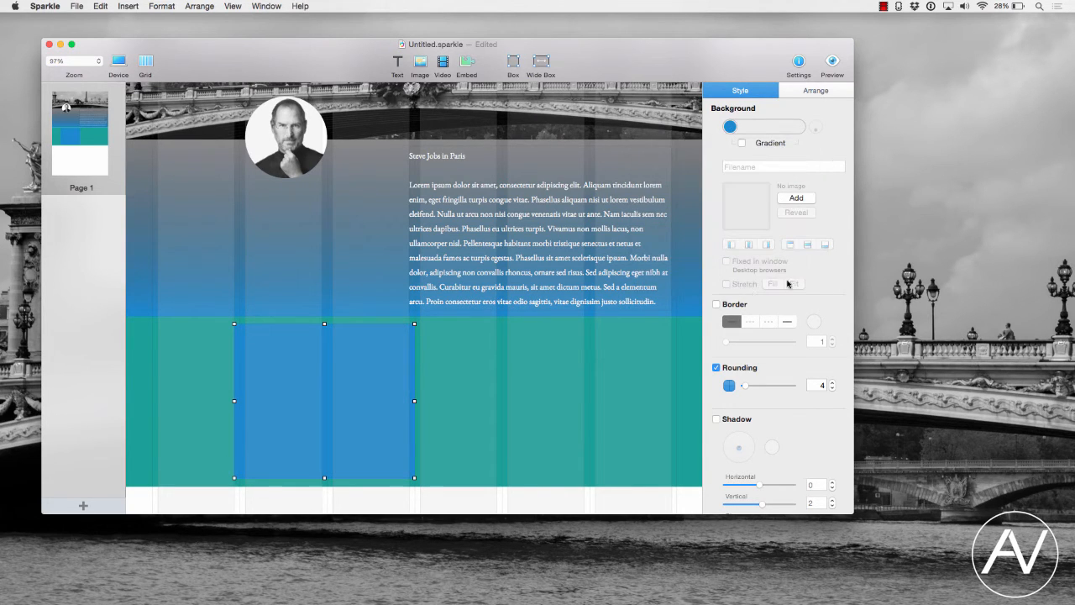
pyautogui.click(729, 126)
pyautogui.click(792, 283)
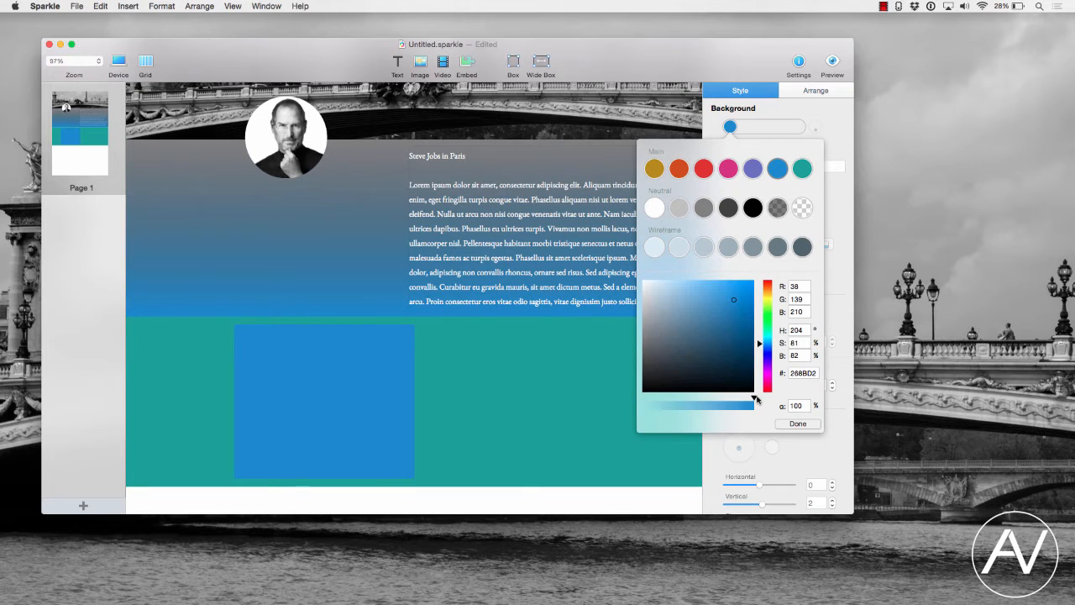
pyautogui.moveTo(754, 400); pyautogui.dragTo(794, 403)
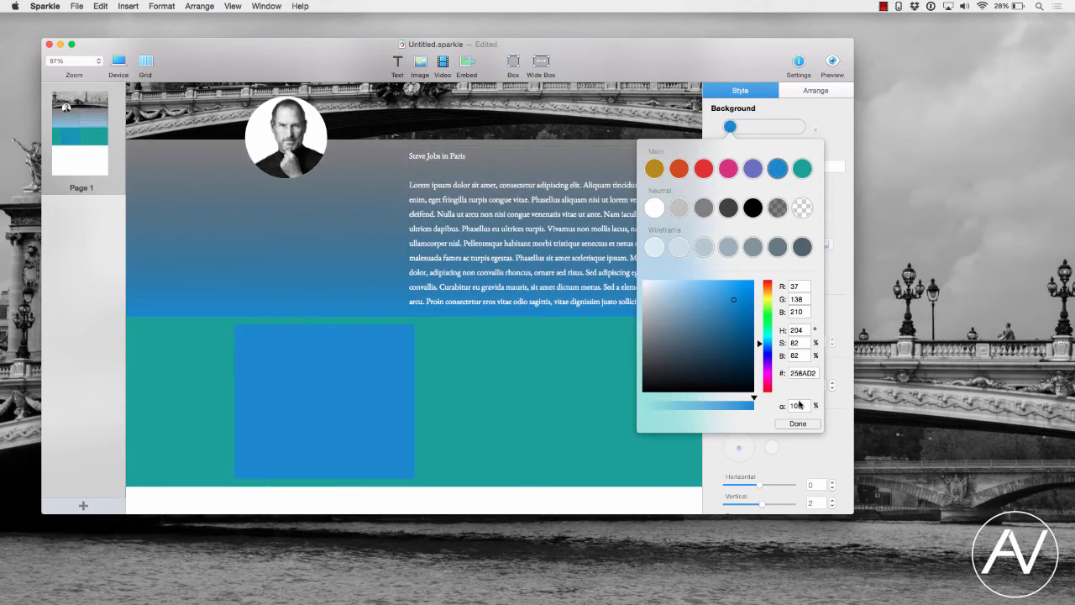
pyautogui.click(315, 261)
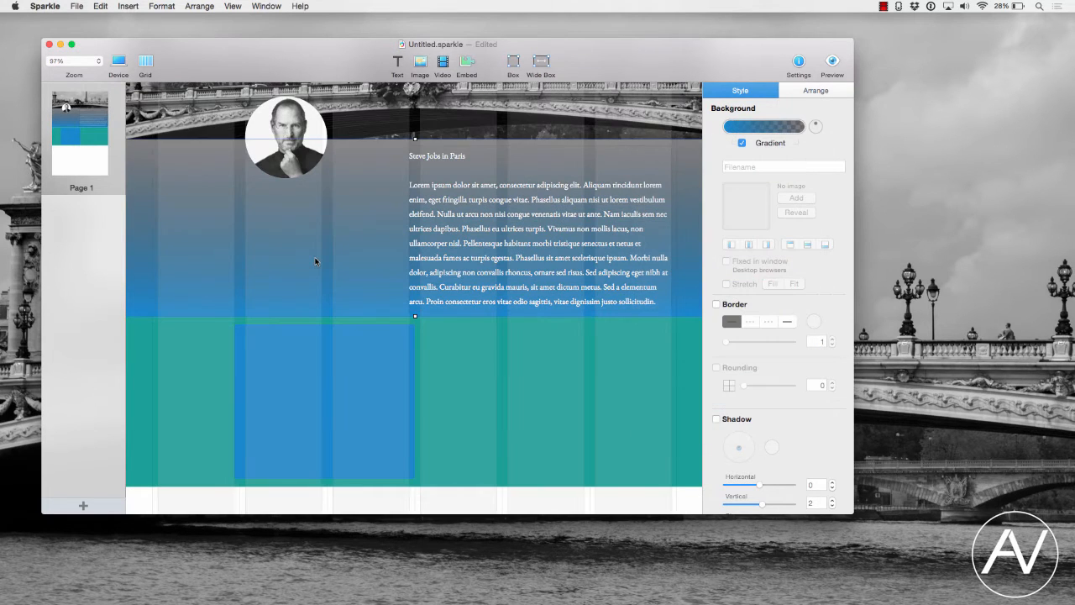
pyautogui.click(342, 340)
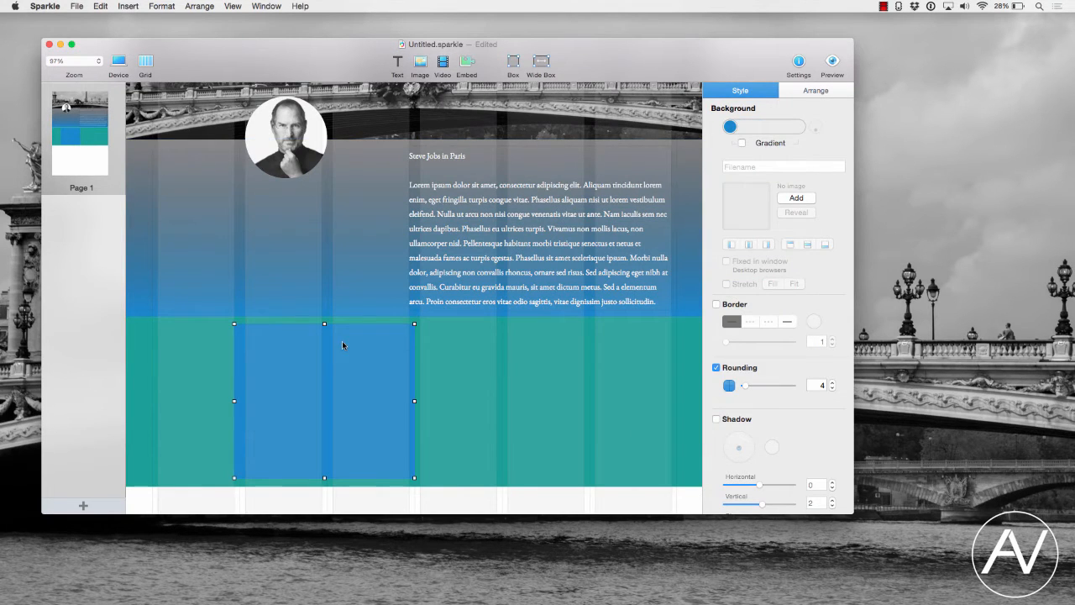
# - Set the rounded box's background to blue 526FF0 with reduced opacity using the custom colour editor
pyautogui.click(729, 126)
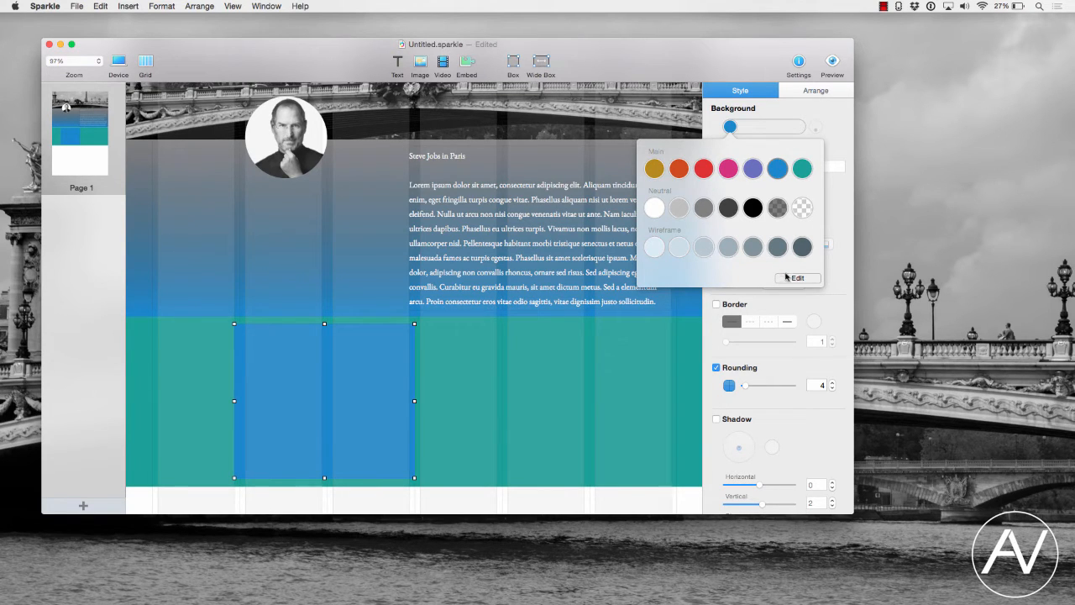
pyautogui.click(653, 170)
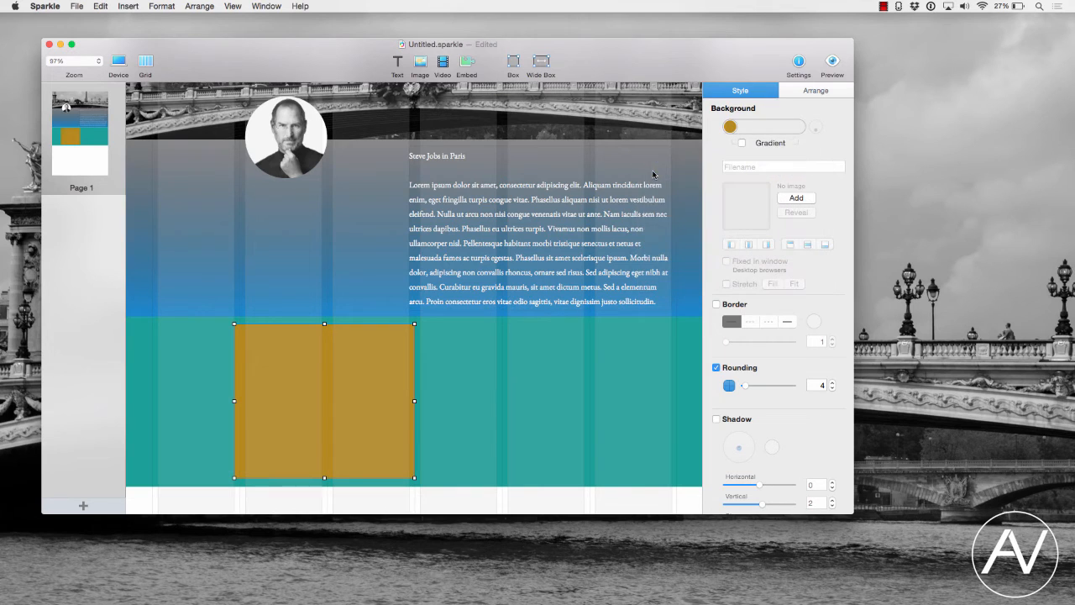
pyautogui.click(731, 128)
pyautogui.click(799, 277)
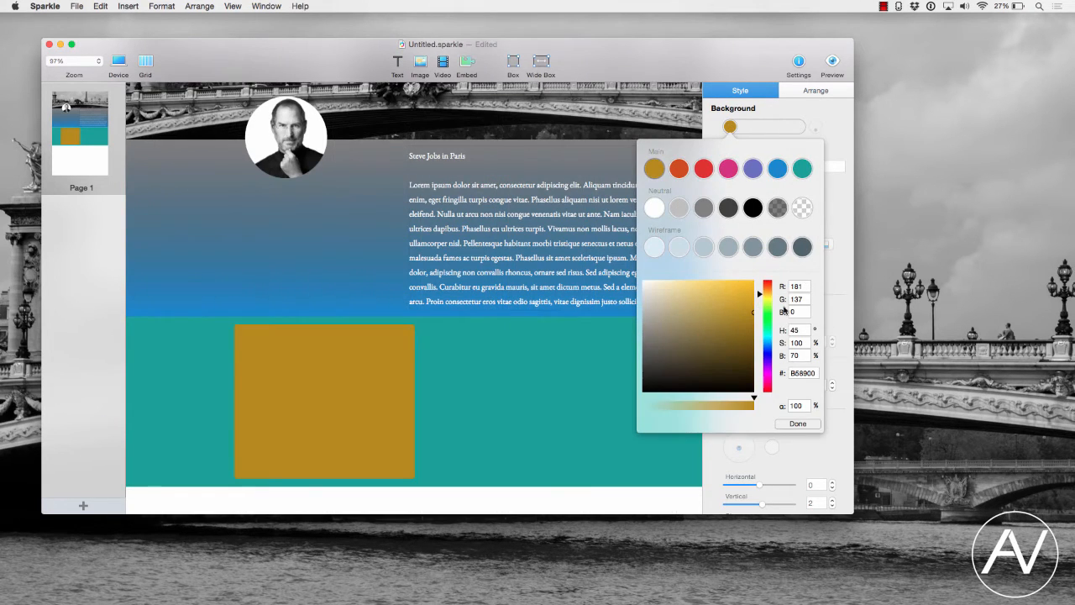
pyautogui.click(766, 351)
pyautogui.click(731, 343)
pyautogui.moveTo(731, 343); pyautogui.dragTo(716, 286)
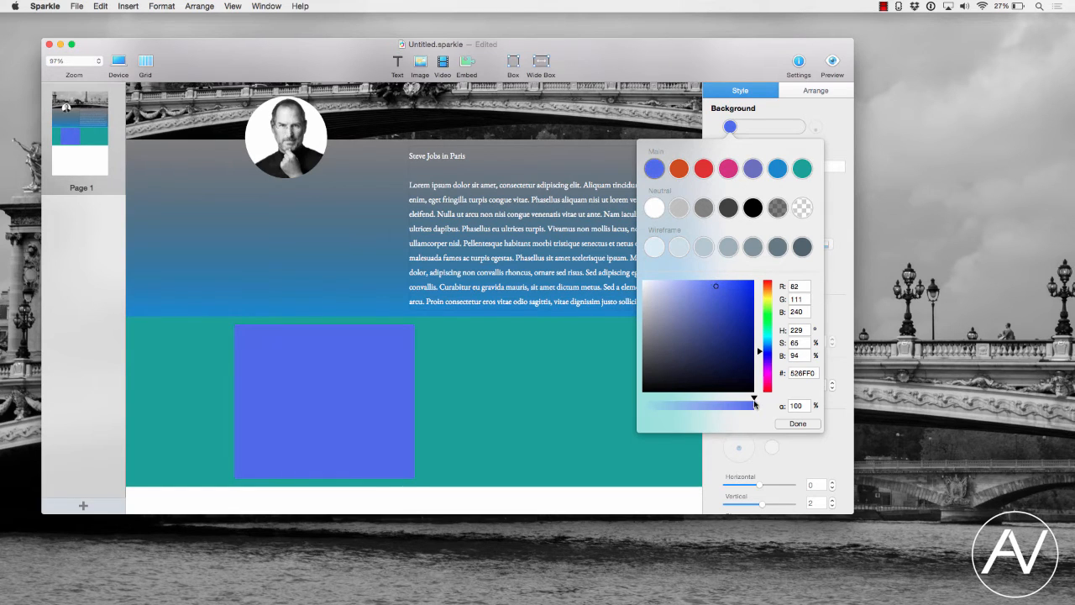
pyautogui.moveTo(754, 401); pyautogui.dragTo(692, 398)
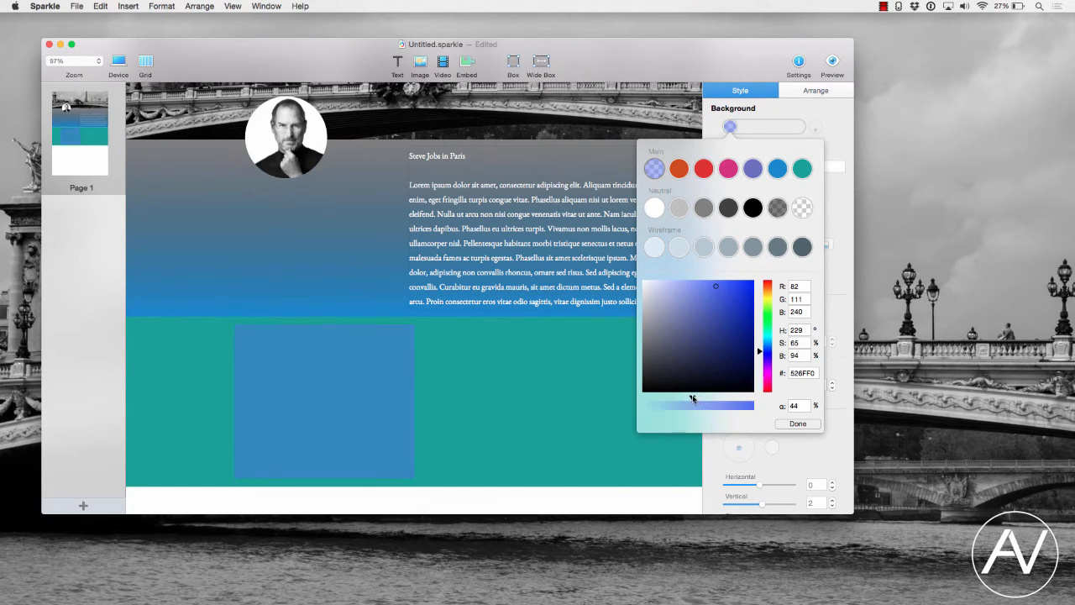
pyautogui.click(797, 424)
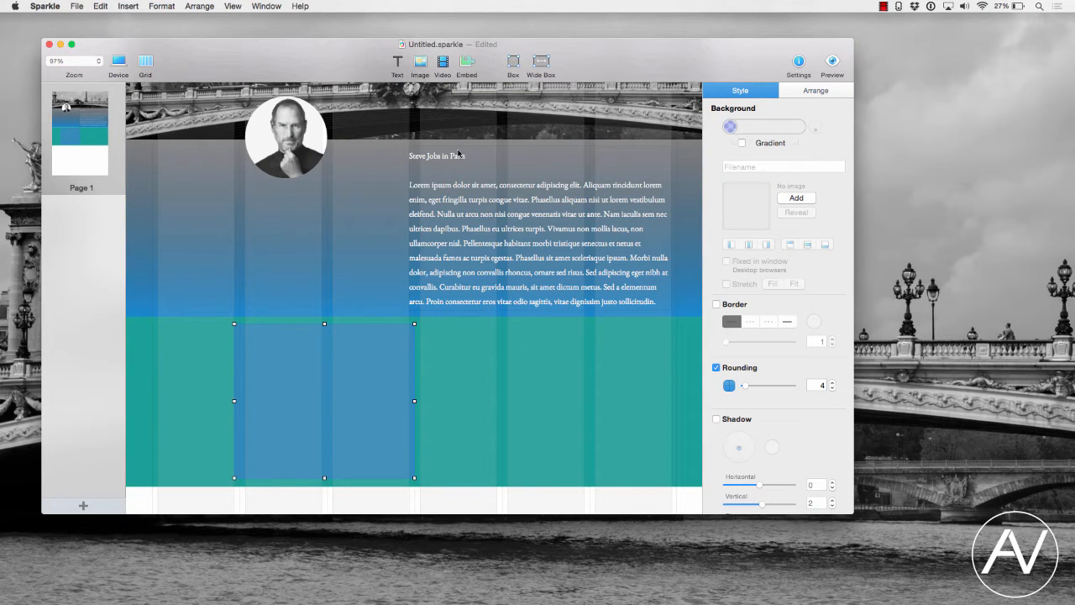
# - Add a text box across the rounded box, widen it to the box's width, and fill it with Lorem Ipsum placeholder text
pyautogui.moveTo(404, 73); pyautogui.dragTo(286, 413)
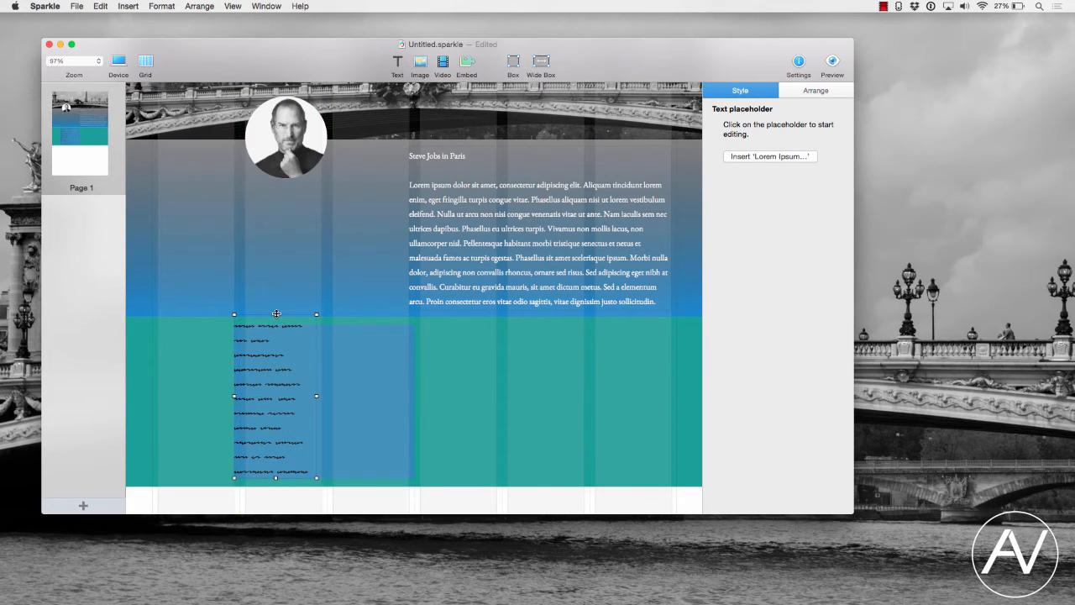
pyautogui.moveTo(317, 399); pyautogui.dragTo(415, 402)
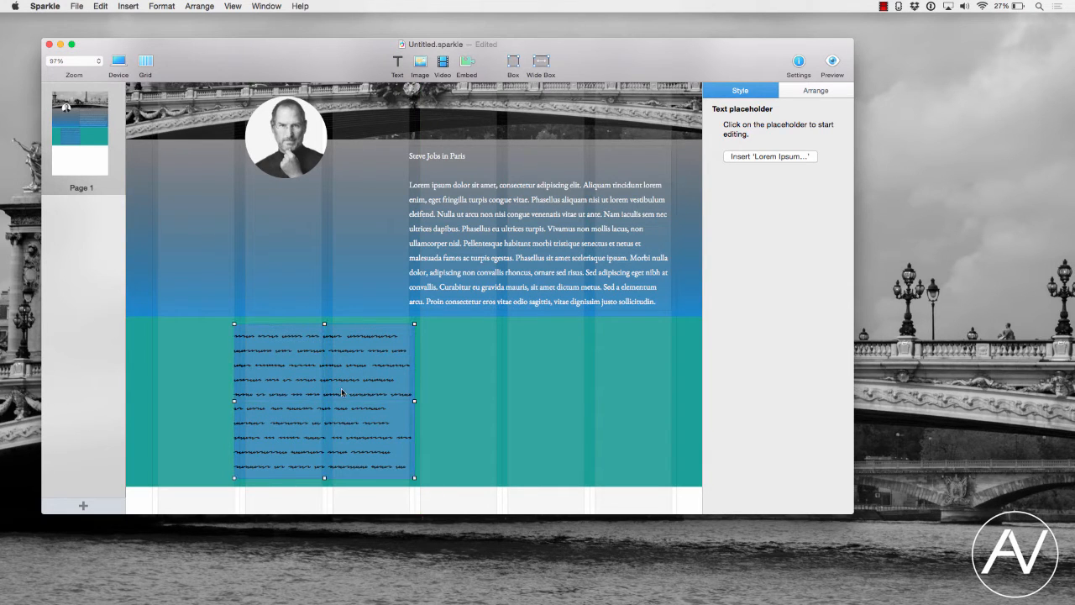
pyautogui.click(339, 389)
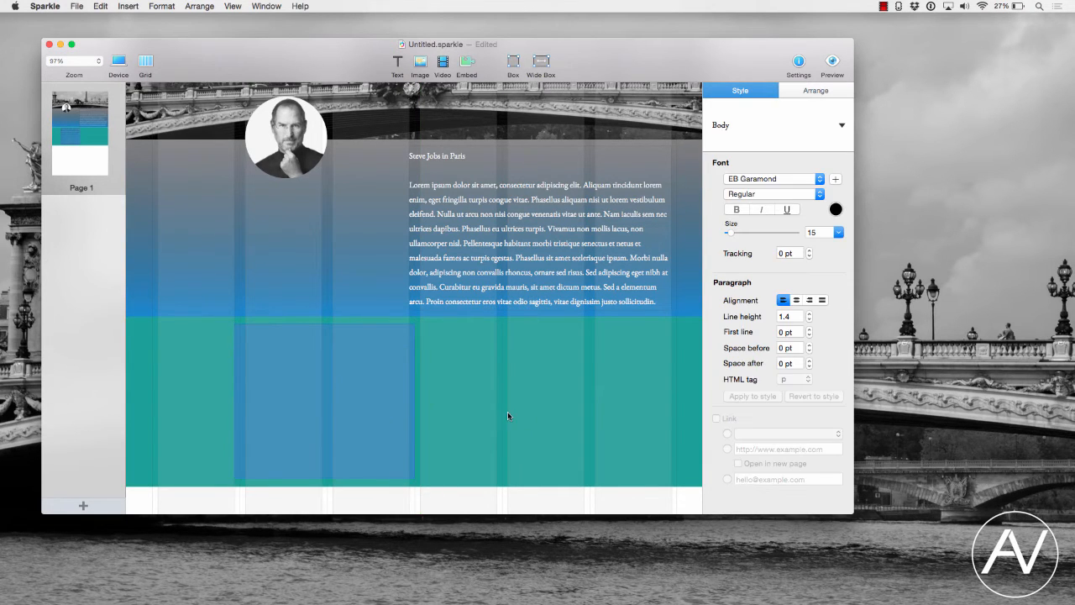
pyautogui.click(508, 416)
pyautogui.click(362, 411)
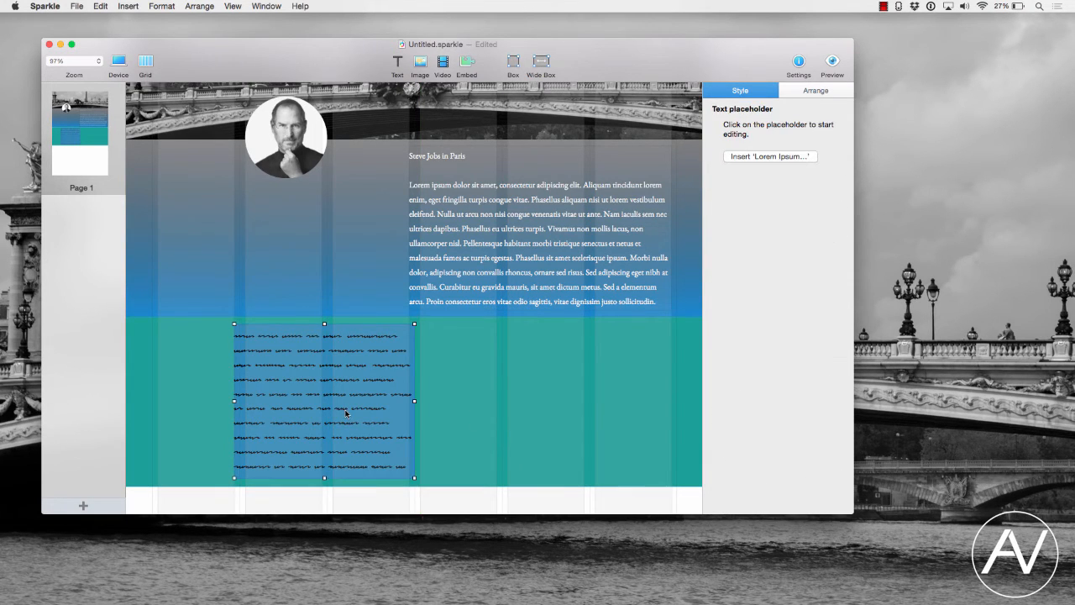
pyautogui.click(796, 157)
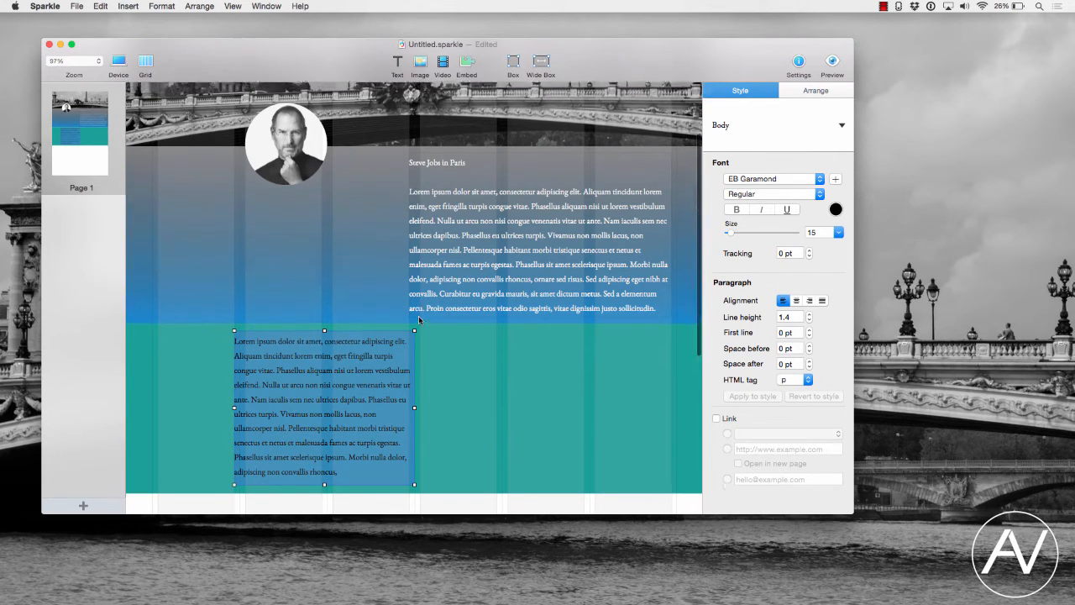
# - Enable Image Blur on the Paris header's background and set the blur to 18
pyautogui.scroll(5, 470, 252)
pyautogui.click(503, 162)
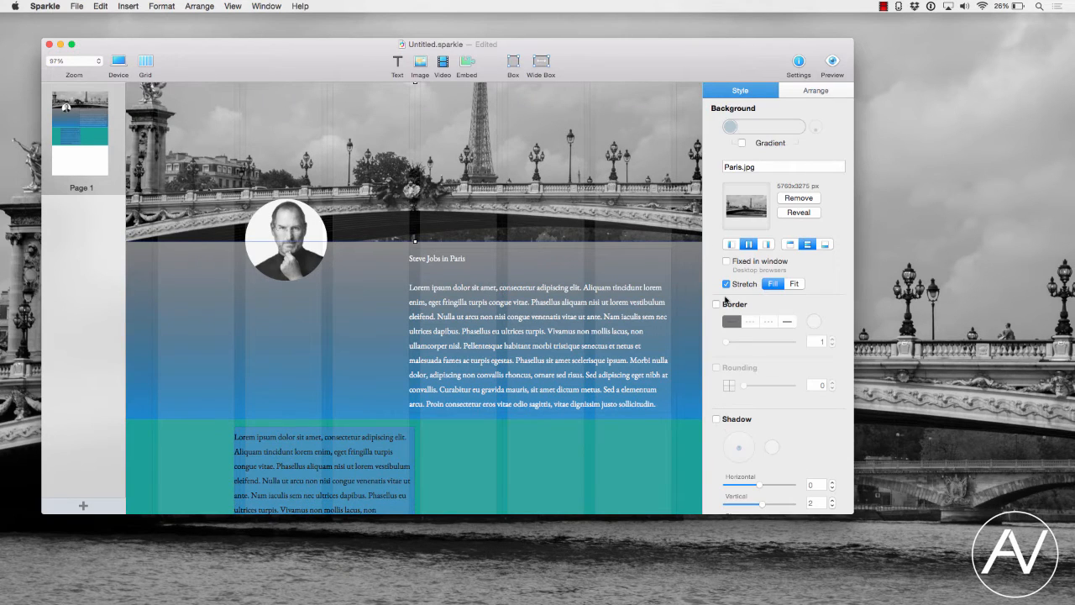
pyautogui.scroll(-1, 727, 301)
pyautogui.scroll(-2, 719, 307)
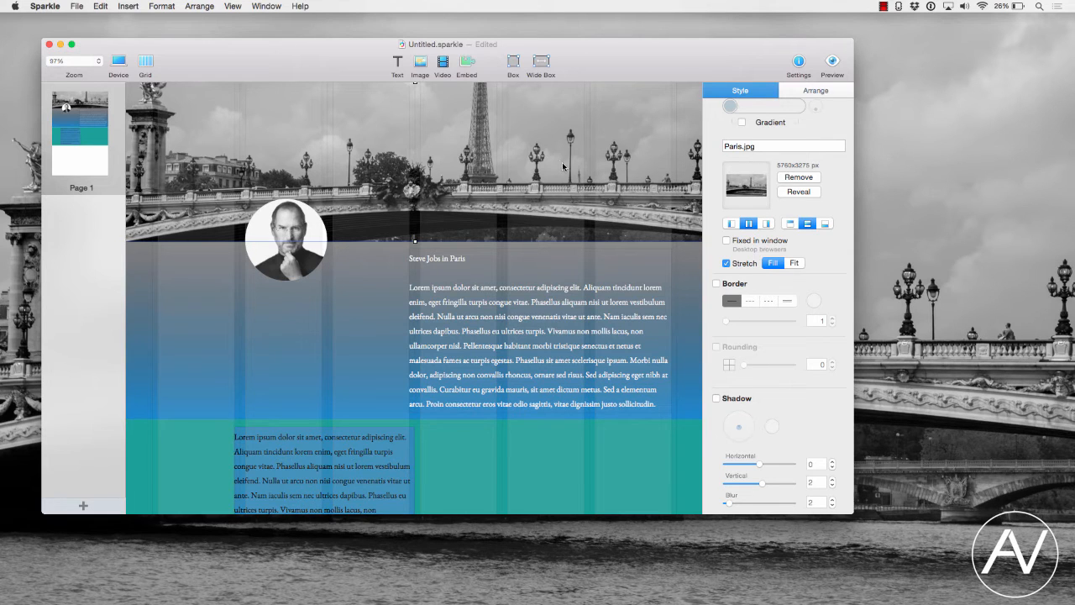
pyautogui.scroll(-5, 702, 392)
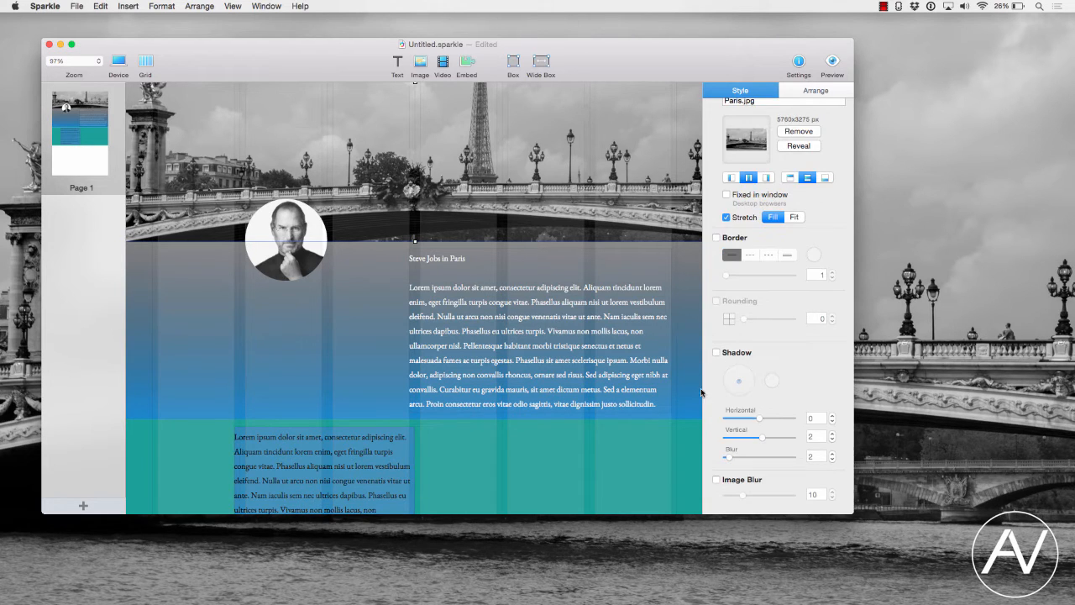
pyautogui.click(716, 479)
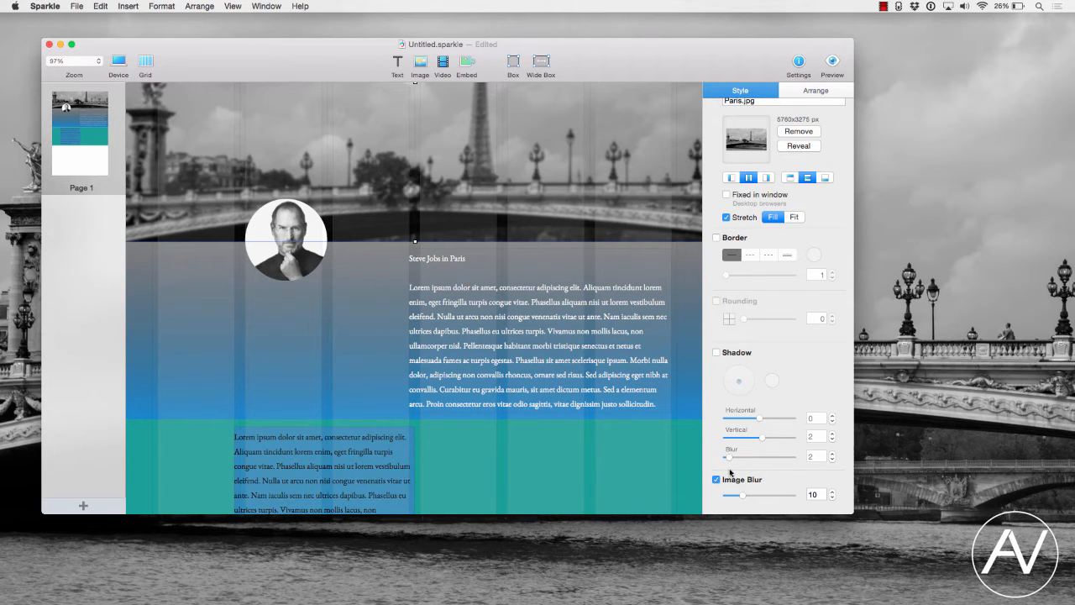
pyautogui.scroll(1, 734, 485)
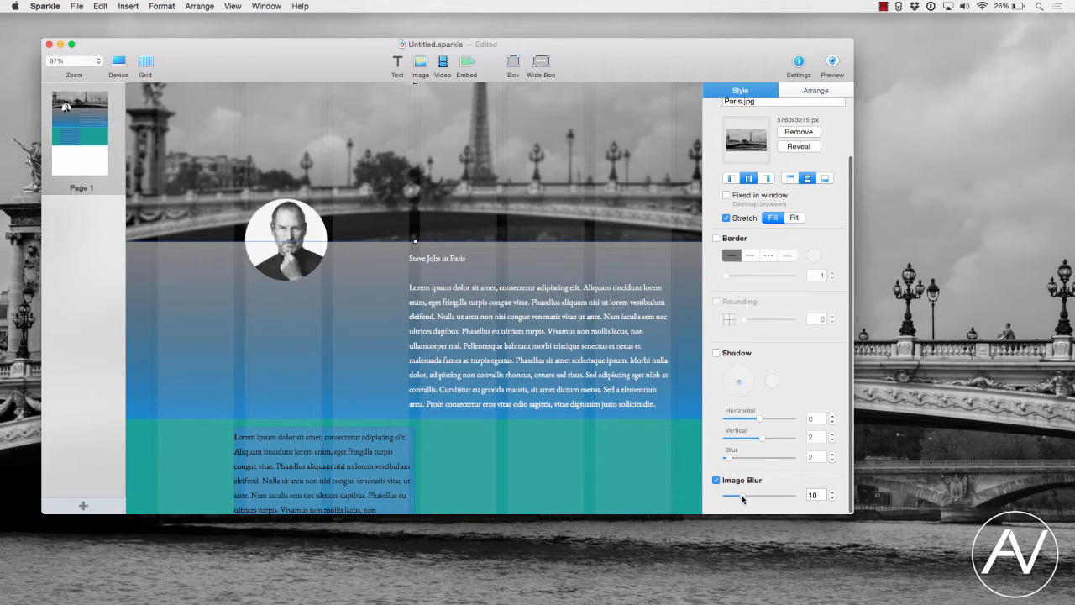
pyautogui.moveTo(743, 498); pyautogui.dragTo(749, 498)
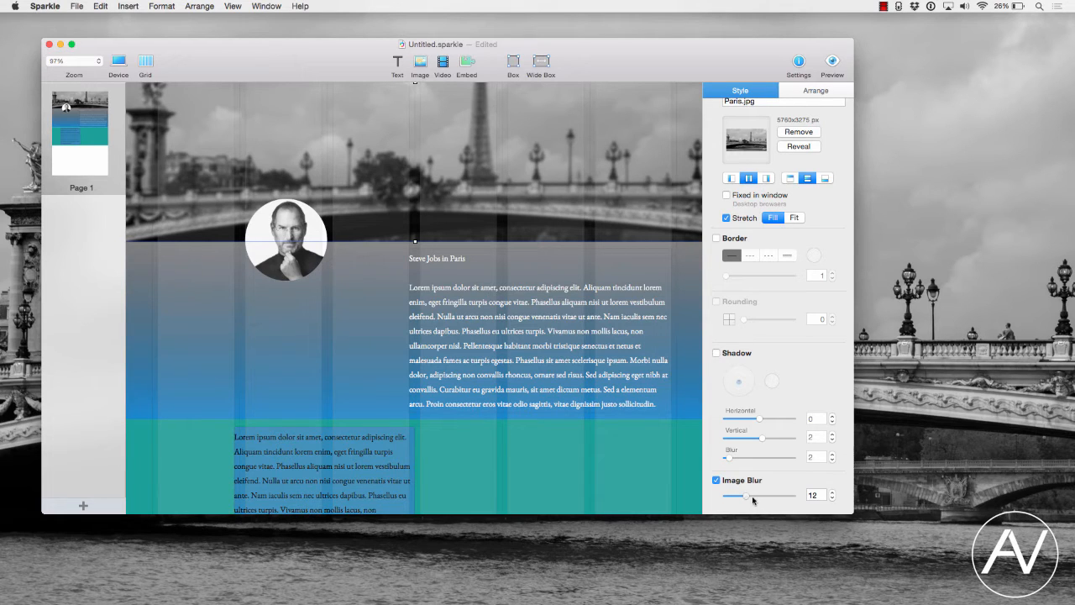
pyautogui.moveTo(753, 501); pyautogui.dragTo(757, 499)
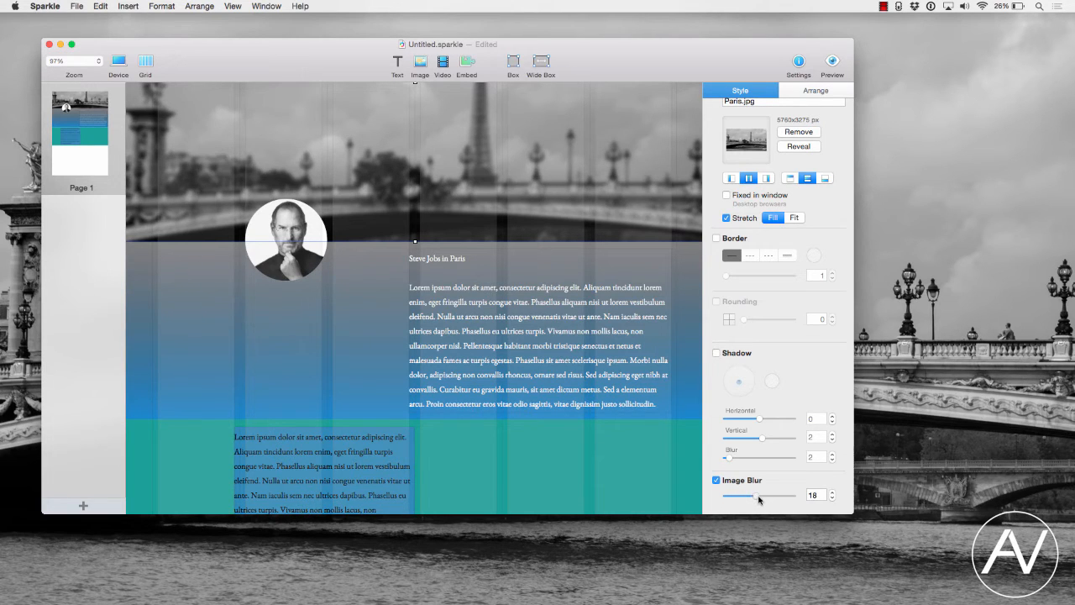
# - Update the Body style from the upper paragraph's white text and nudge the lower text box slightly inward
pyautogui.scroll(-5, 380, 461)
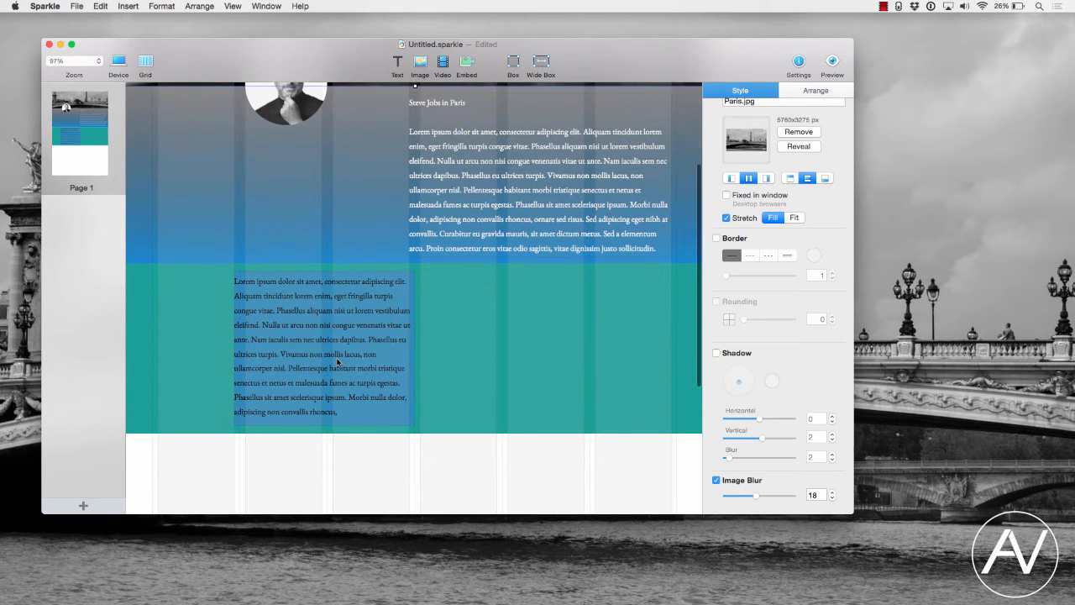
pyautogui.click(337, 361)
pyautogui.click(477, 218)
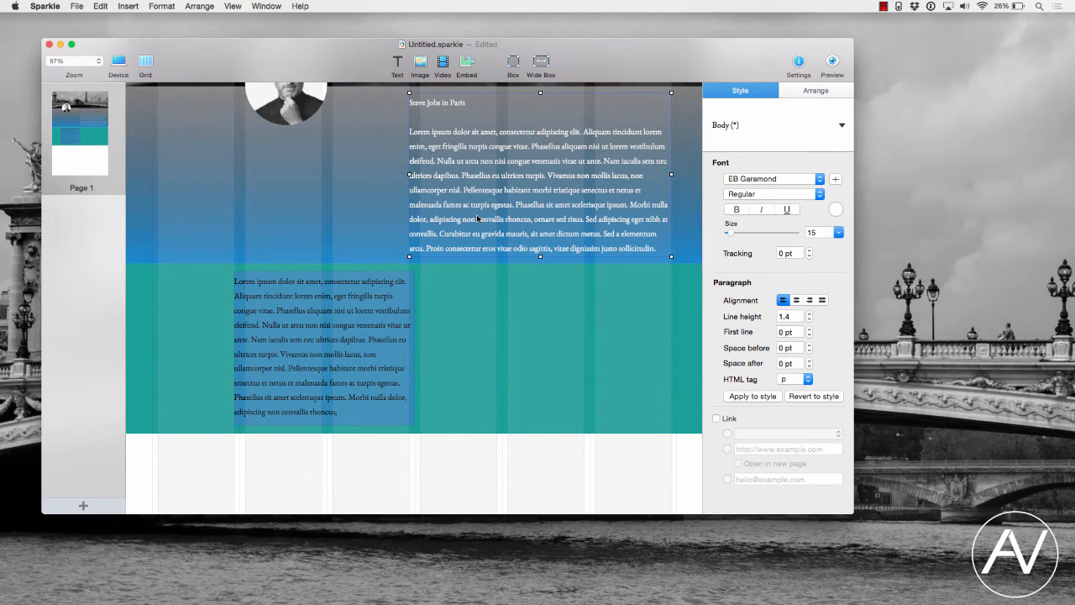
pyautogui.click(745, 397)
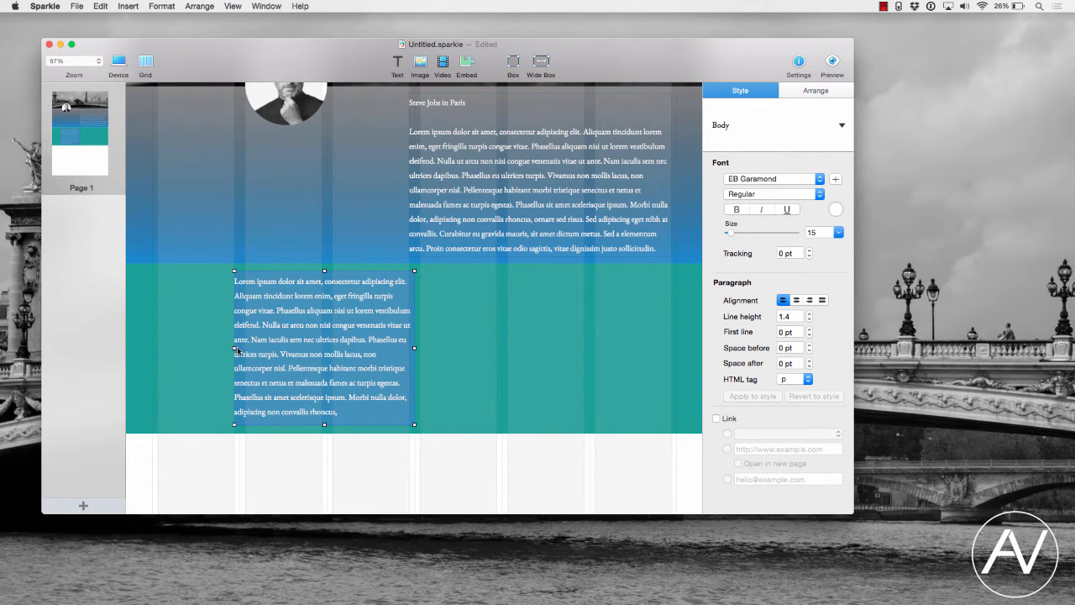
pyautogui.moveTo(238, 348); pyautogui.dragTo(240, 353)
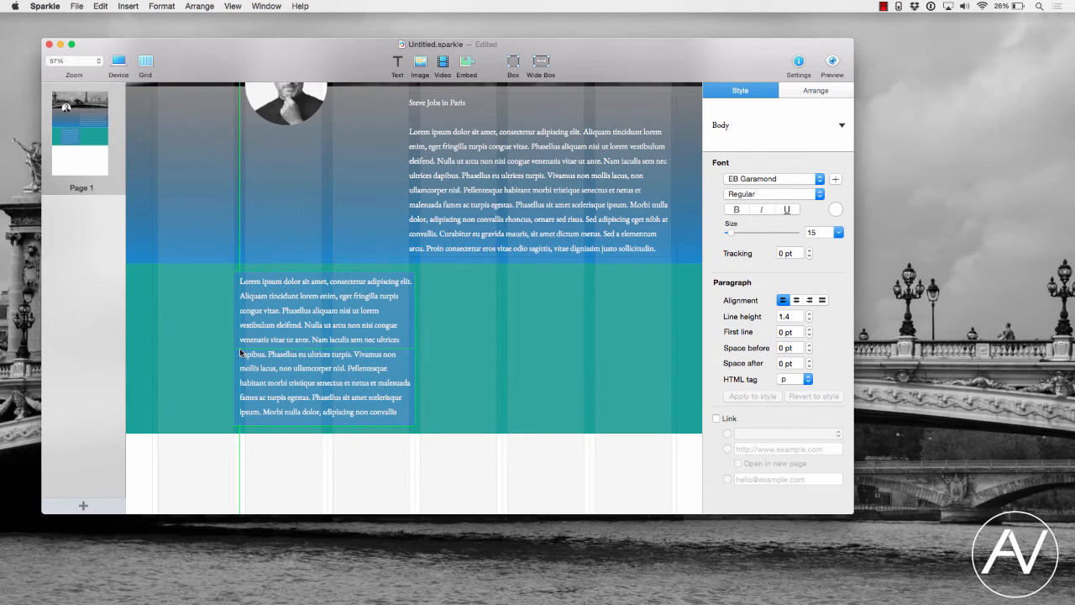
# - Add a wide box below the teal section and give it the Paris2.jpg background image
pyautogui.scroll(-5, 439, 408)
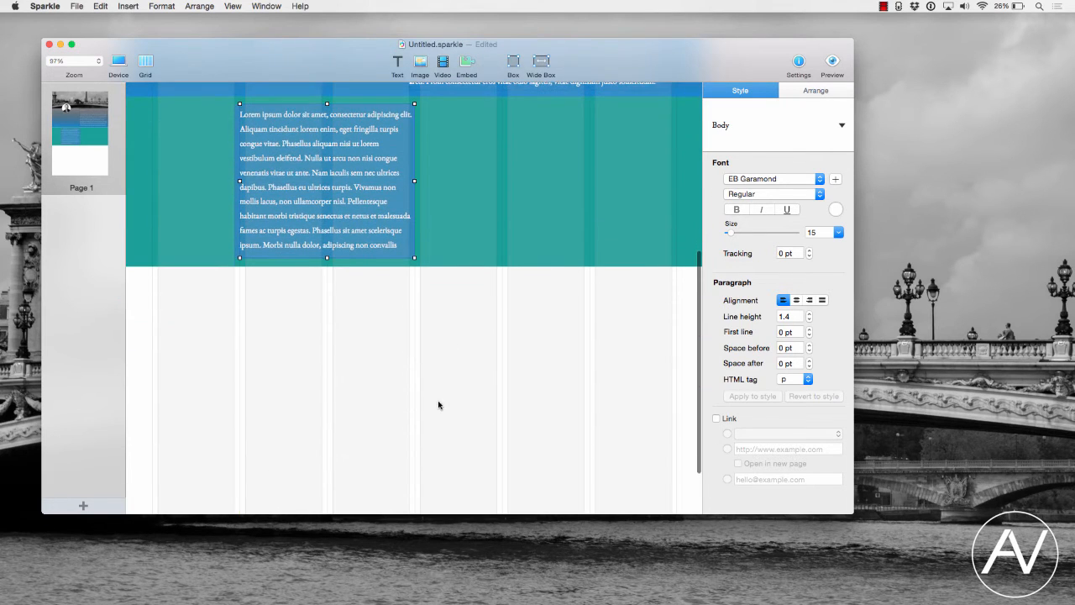
pyautogui.click(544, 66)
pyautogui.moveTo(508, 311)
pyautogui.mouseDown()
pyautogui.moveTo(508, 345)
pyautogui.moveTo(507, 297)
pyautogui.mouseUp()
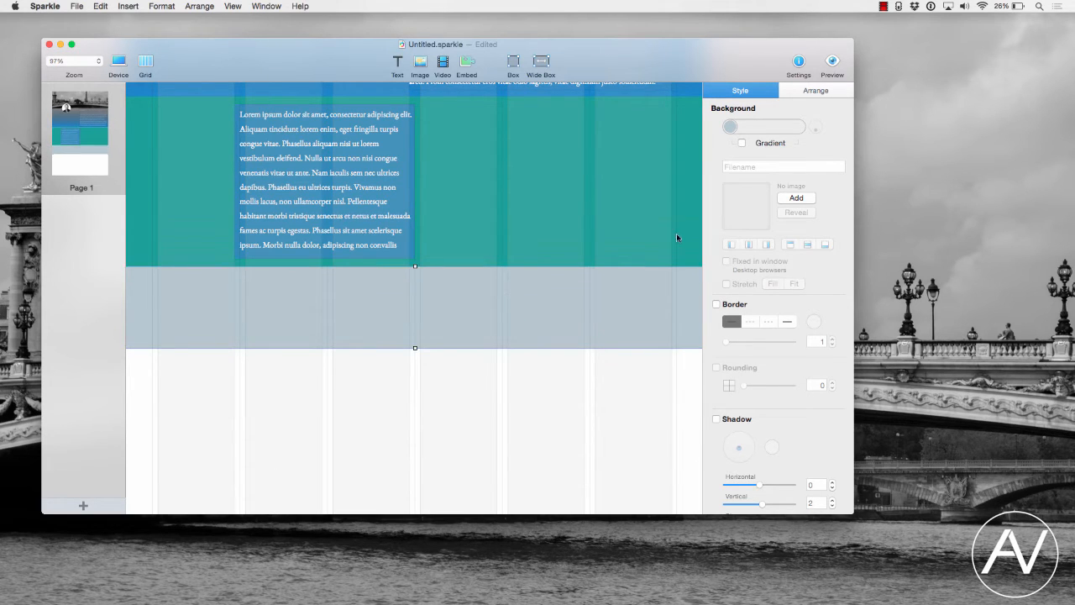
pyautogui.click(795, 198)
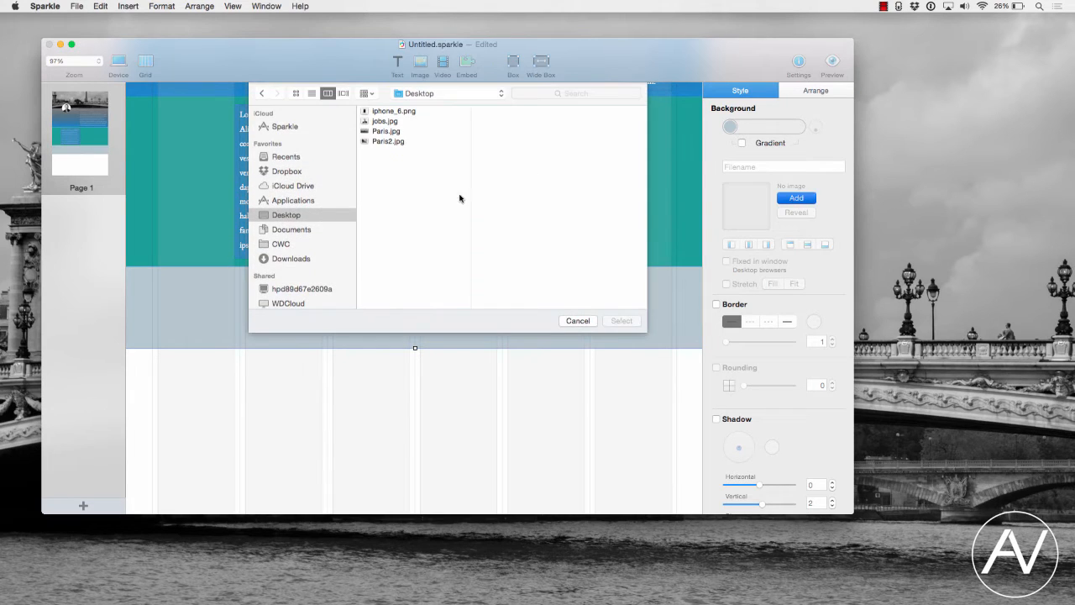
pyautogui.click(384, 142)
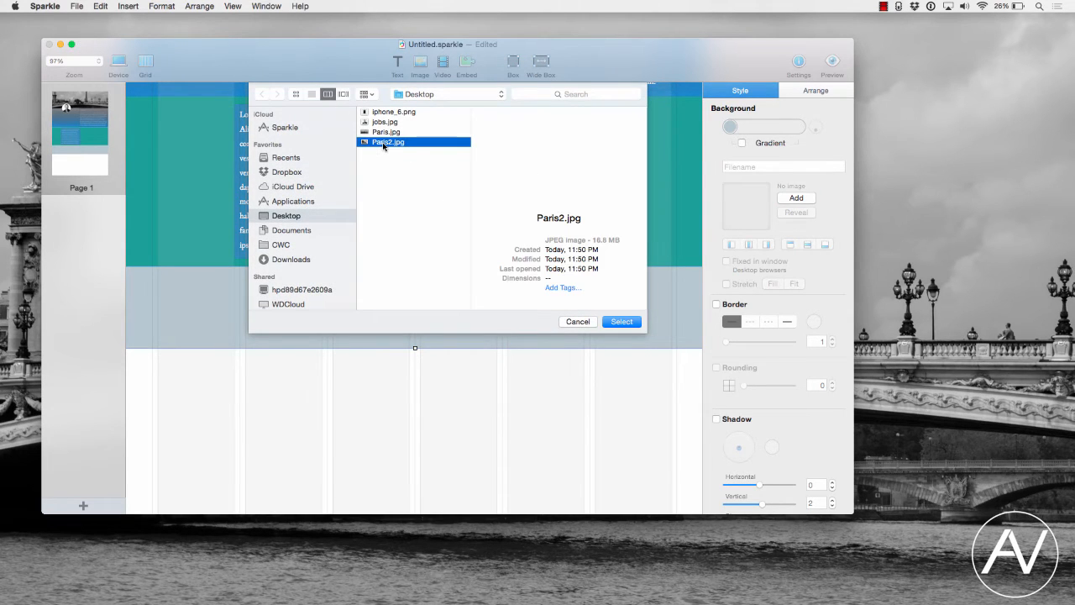
pyautogui.click(620, 322)
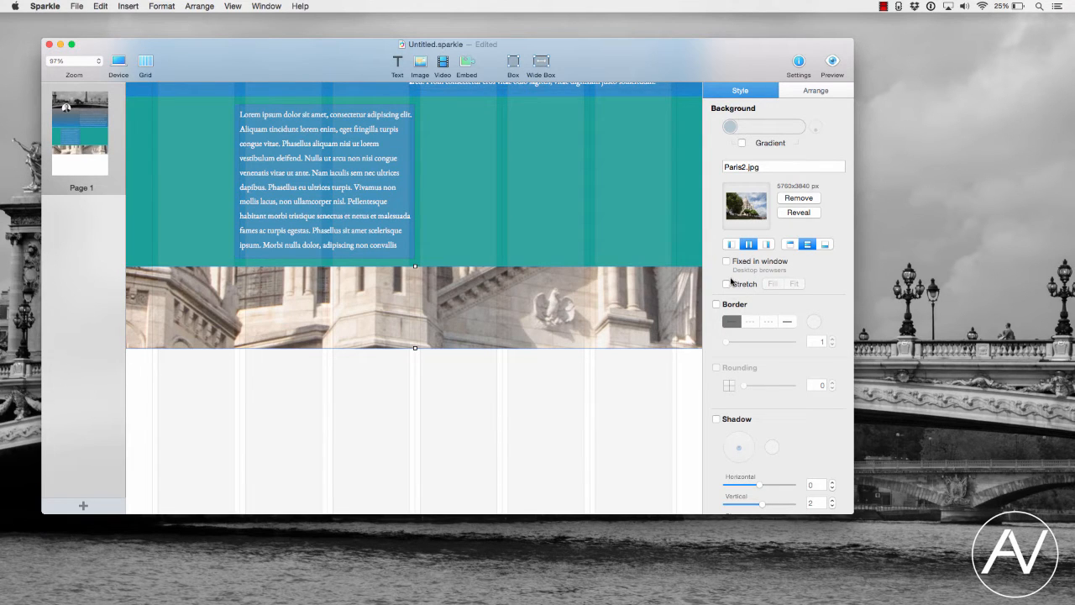
# - Stretch the Paris2.jpg background to fill the box and make the box taller
pyautogui.click(740, 285)
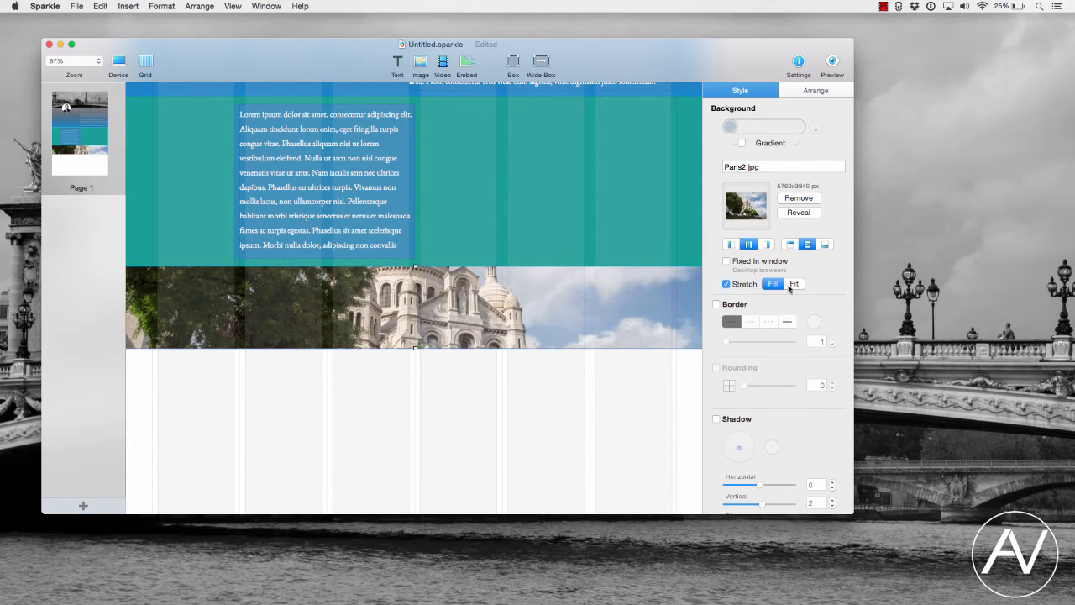
pyautogui.click(794, 285)
pyautogui.click(773, 285)
pyautogui.moveTo(414, 349); pyautogui.dragTo(421, 430)
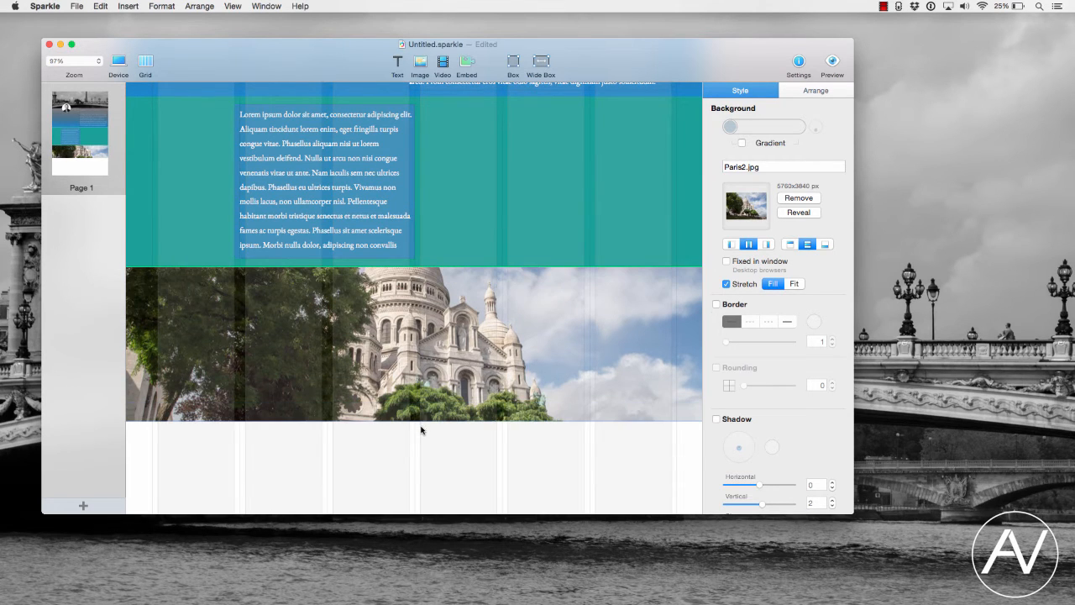
# - Fix the photo box's background image in the window
pyautogui.click(726, 262)
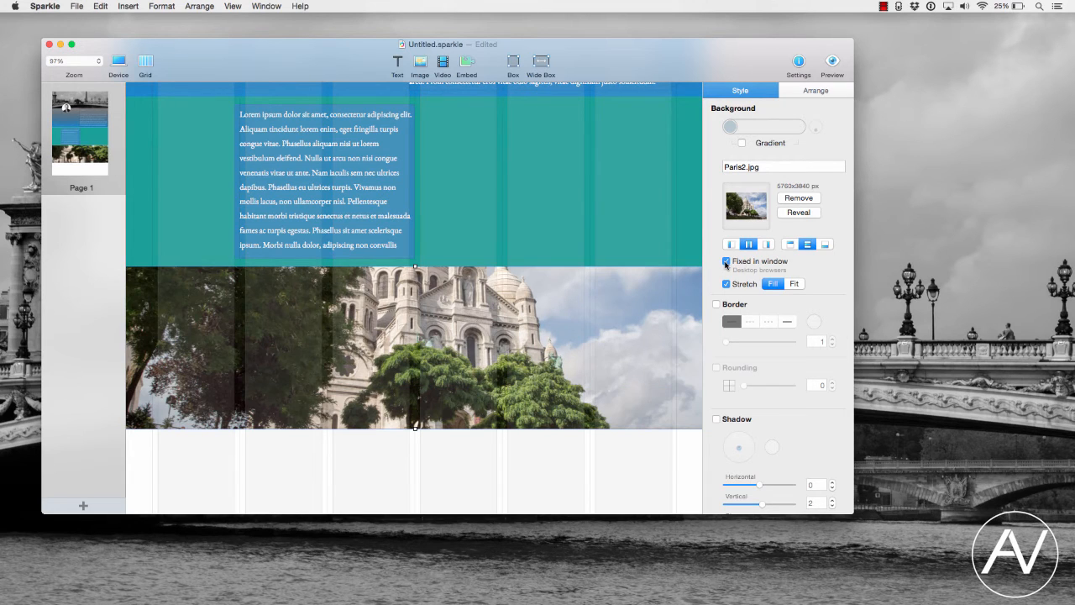
pyautogui.scroll(-4, 469, 424)
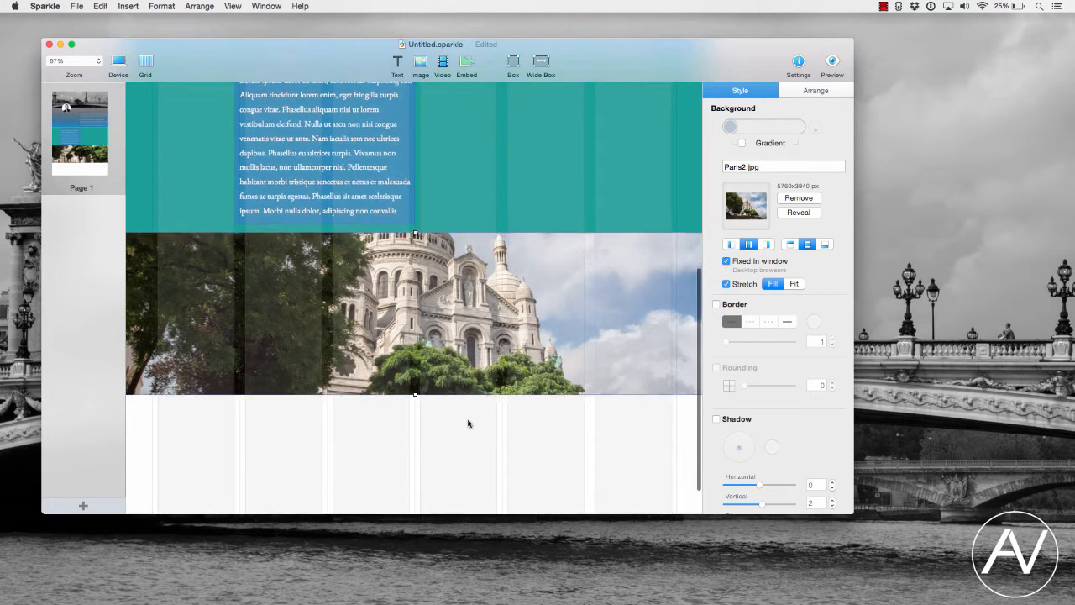
pyautogui.scroll(3, 468, 424)
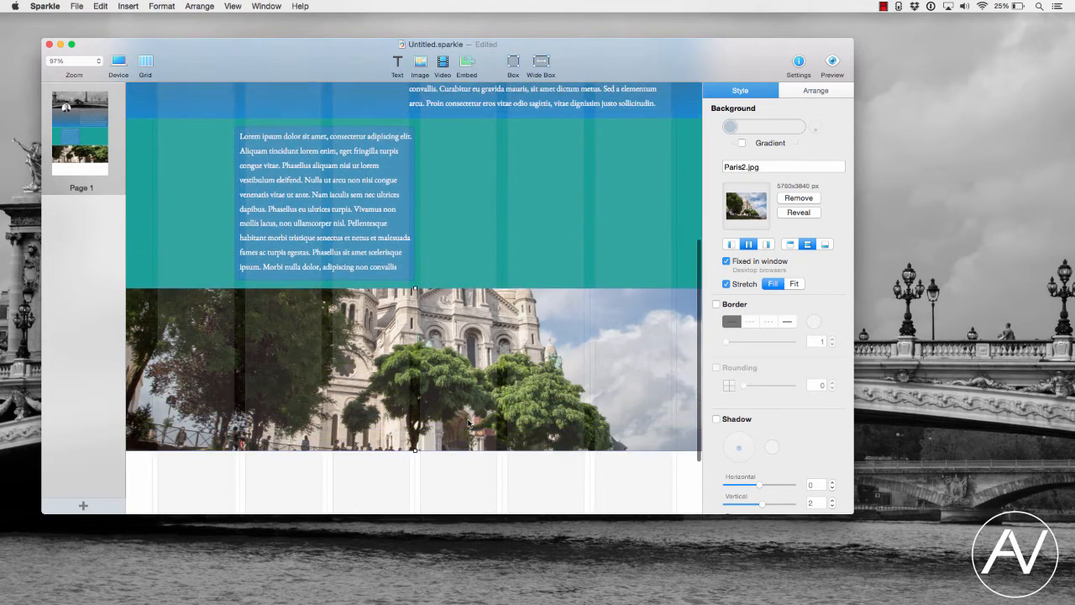
pyautogui.scroll(-3, 468, 423)
pyautogui.scroll(-4, 468, 424)
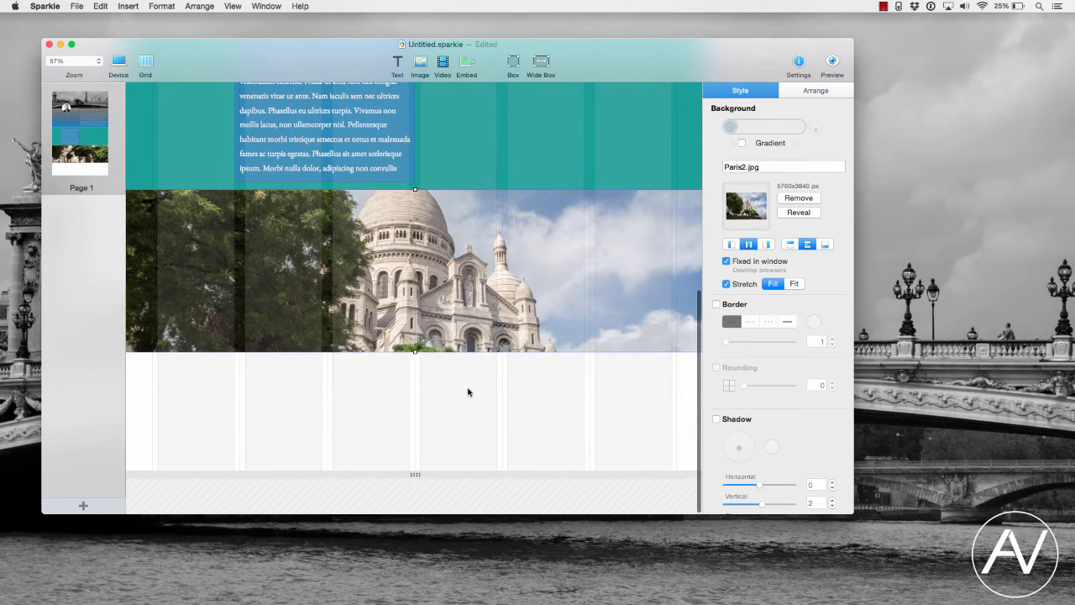
pyautogui.scroll(3, 467, 244)
pyautogui.scroll(-5, 467, 243)
# - Add another wide box below the photo section and stretch it taller
pyautogui.click(542, 61)
pyautogui.moveTo(463, 307); pyautogui.dragTo(463, 408)
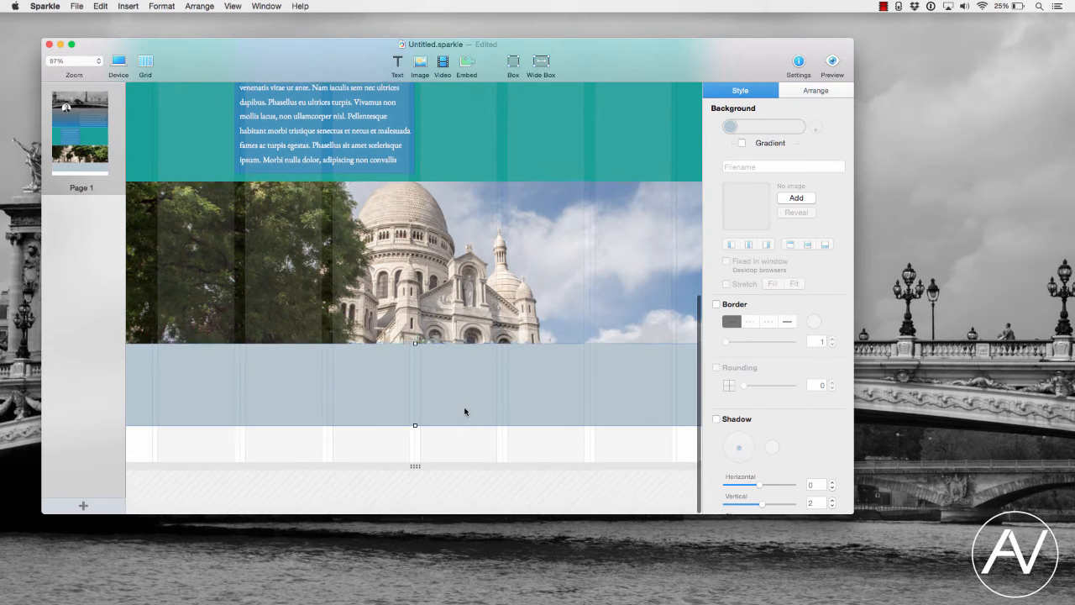
pyautogui.click(99, 62)
pyautogui.moveTo(69, 8)
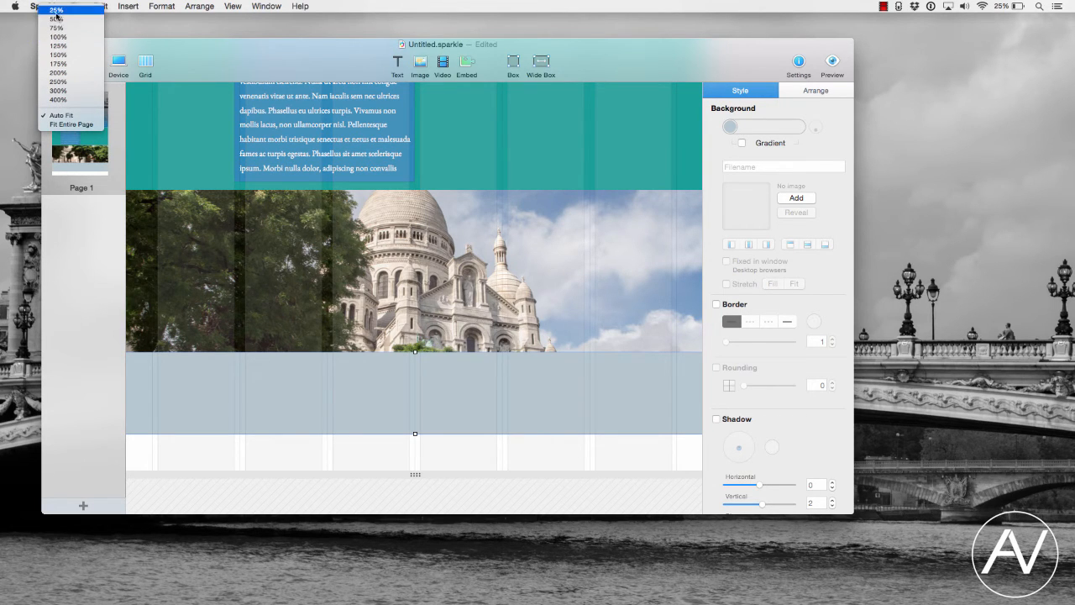
pyautogui.click(57, 9)
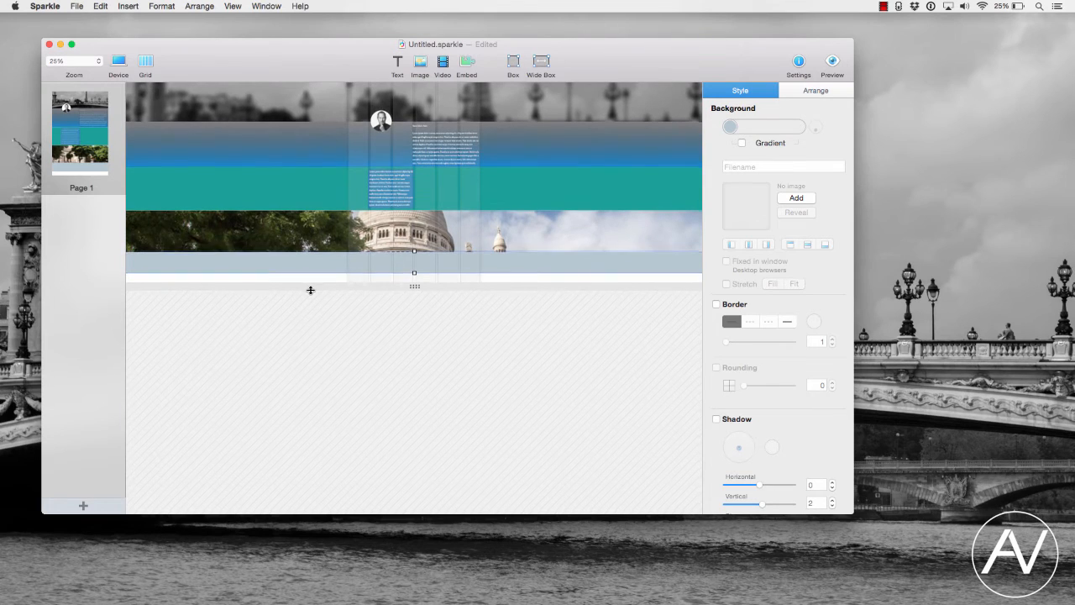
# - Lengthen the page and stretch the new light blue bottom box much taller beneath the photo section
pyautogui.moveTo(415, 290); pyautogui.dragTo(419, 437)
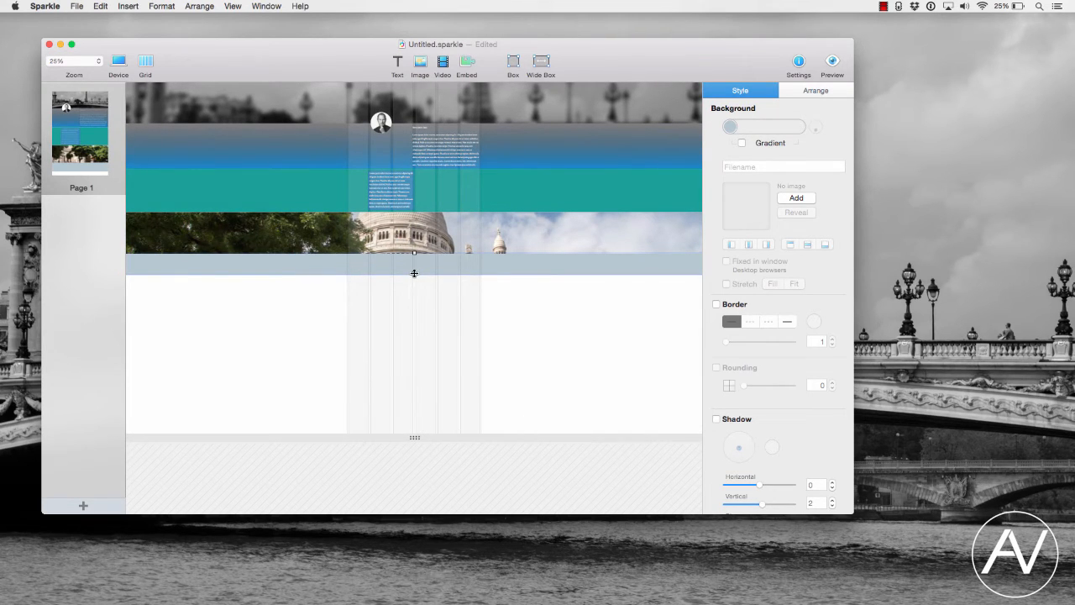
pyautogui.moveTo(414, 273); pyautogui.dragTo(434, 391)
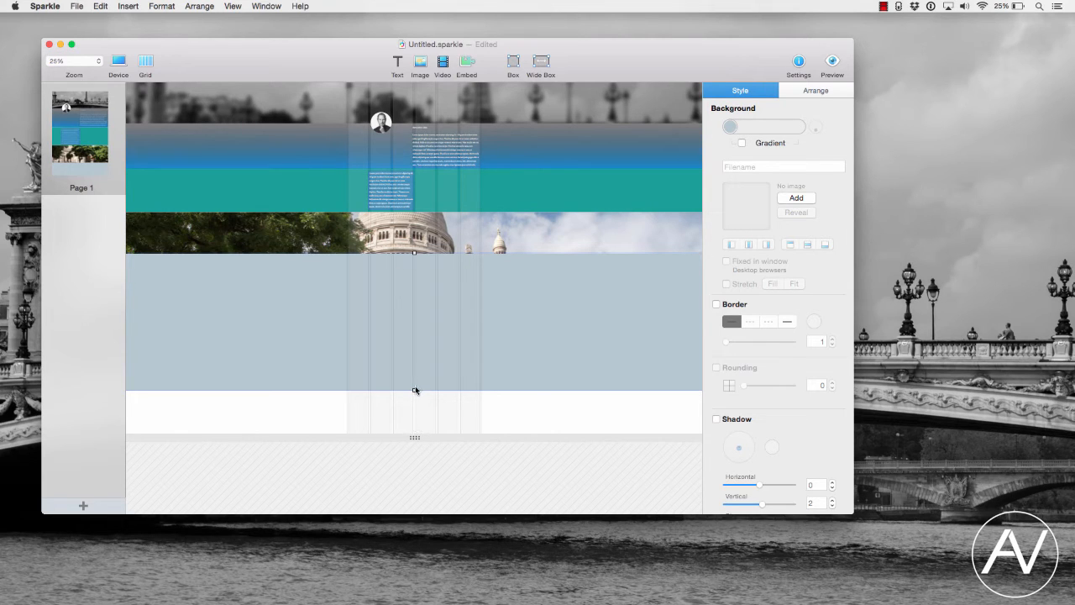
pyautogui.moveTo(415, 406); pyautogui.dragTo(417, 424)
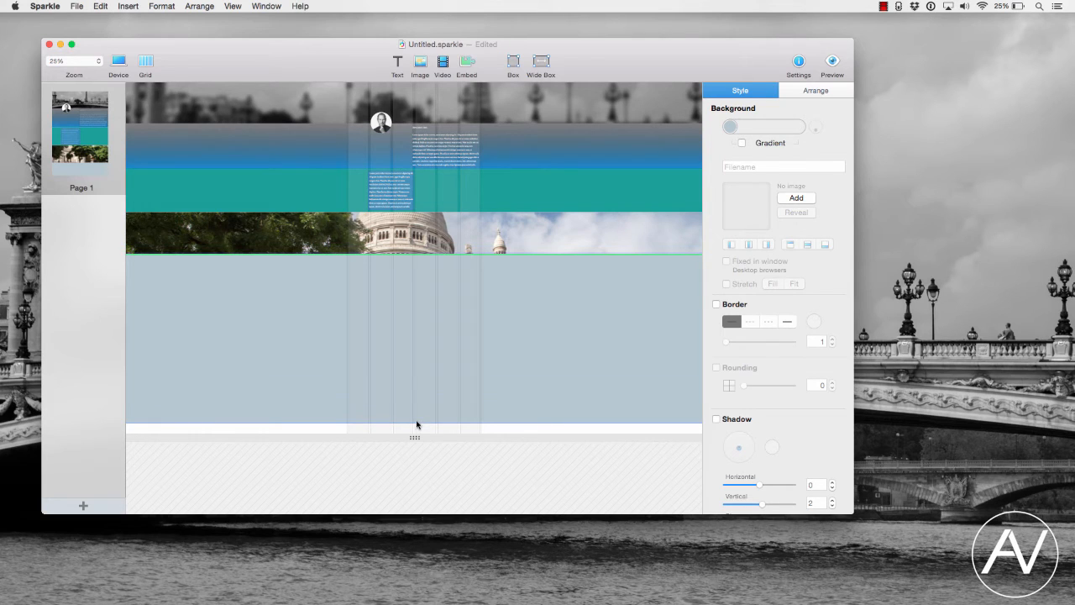
# - Zoom the canvas to Auto Fit, open a live preview of the page in Safari, and enlarge the browser window
pyautogui.click(97, 62)
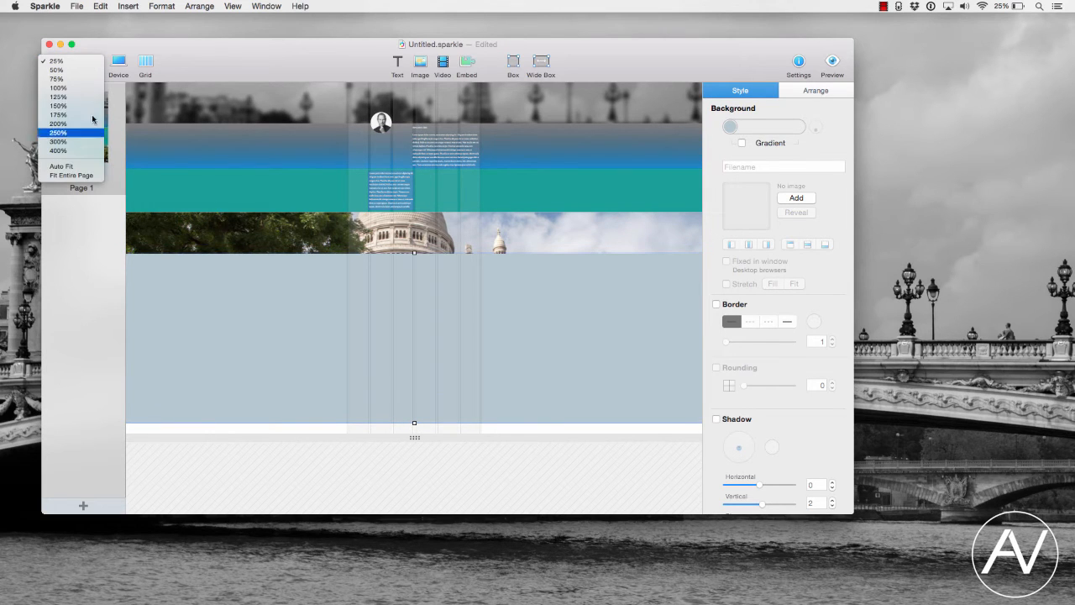
pyautogui.click(79, 169)
pyautogui.scroll(15, 342, 231)
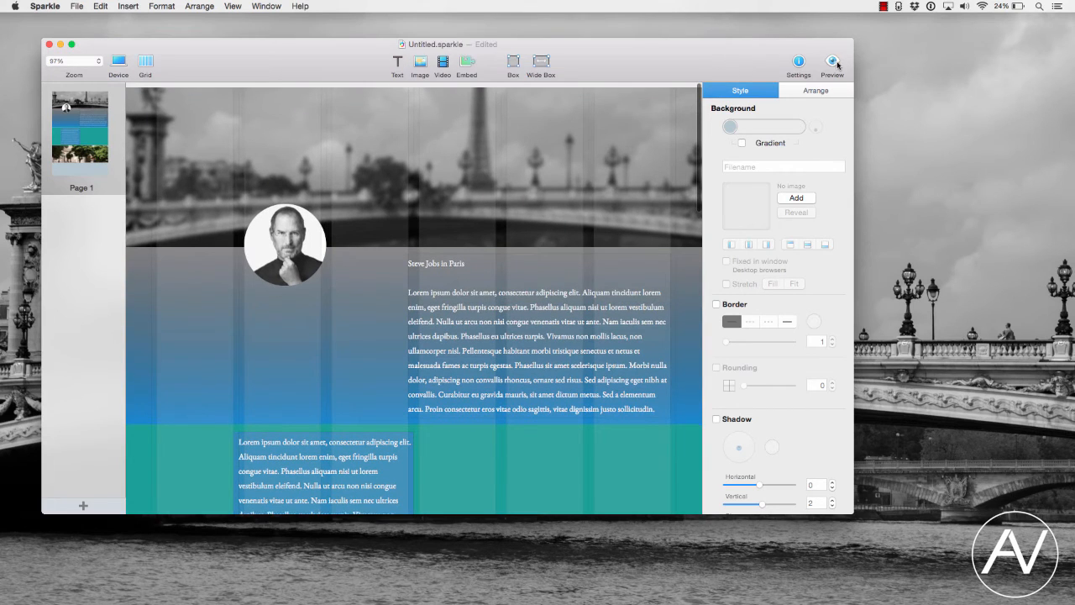
pyautogui.click(834, 62)
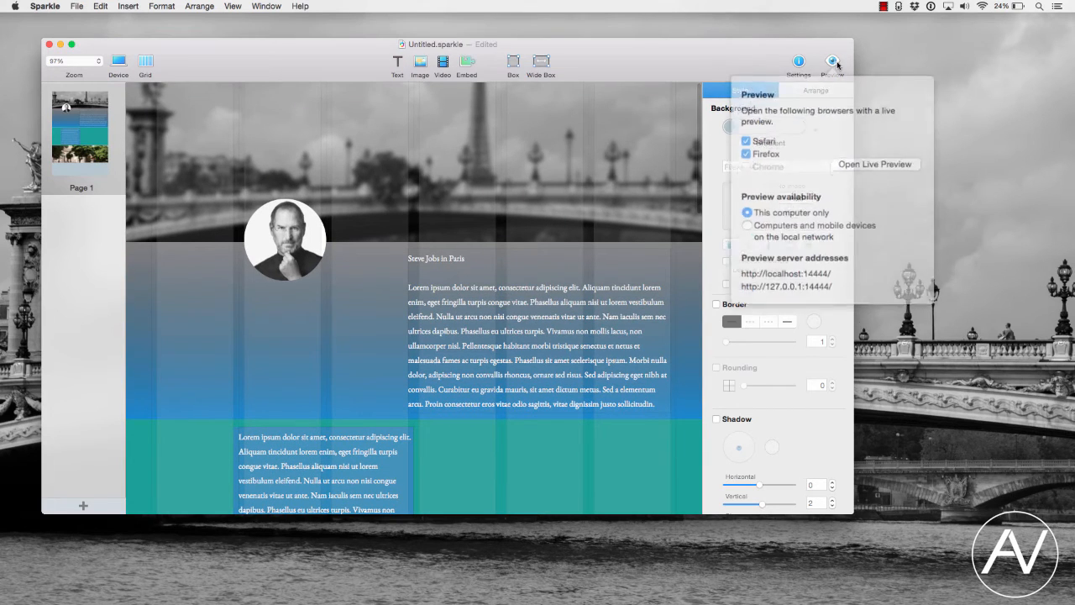
pyautogui.click(869, 153)
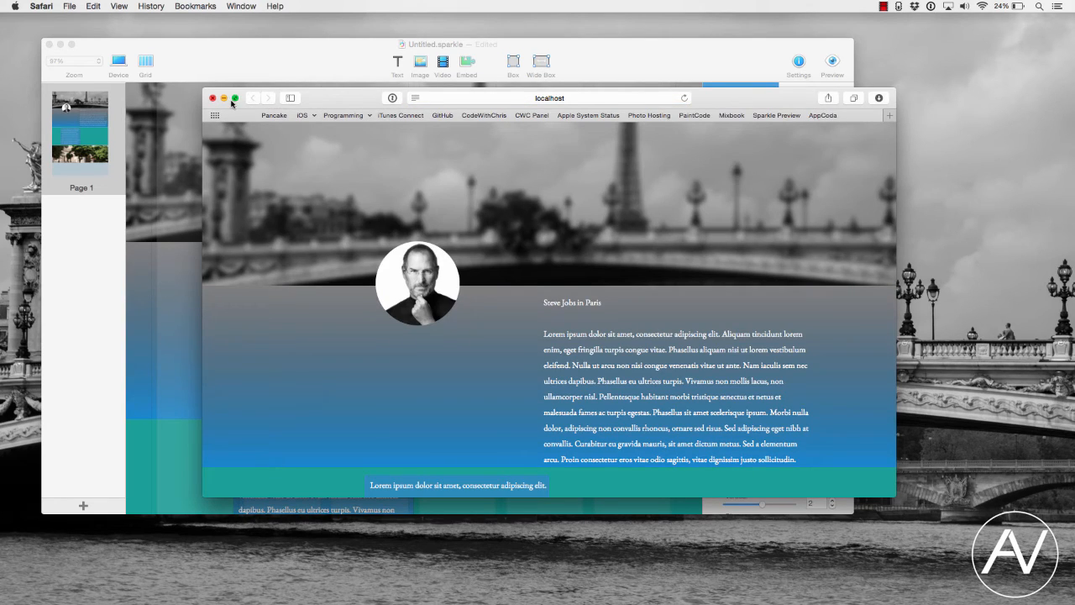
pyautogui.click(235, 99)
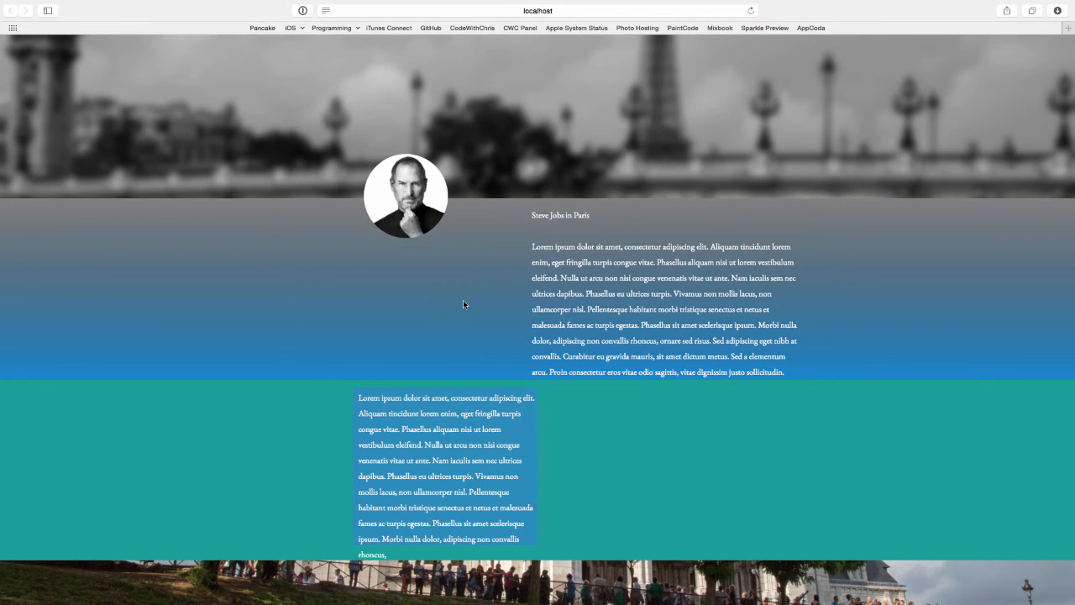
# - Scroll through the live preview to check how the photo section behaves, then return to the editor
pyautogui.scroll(-5, 463, 300)
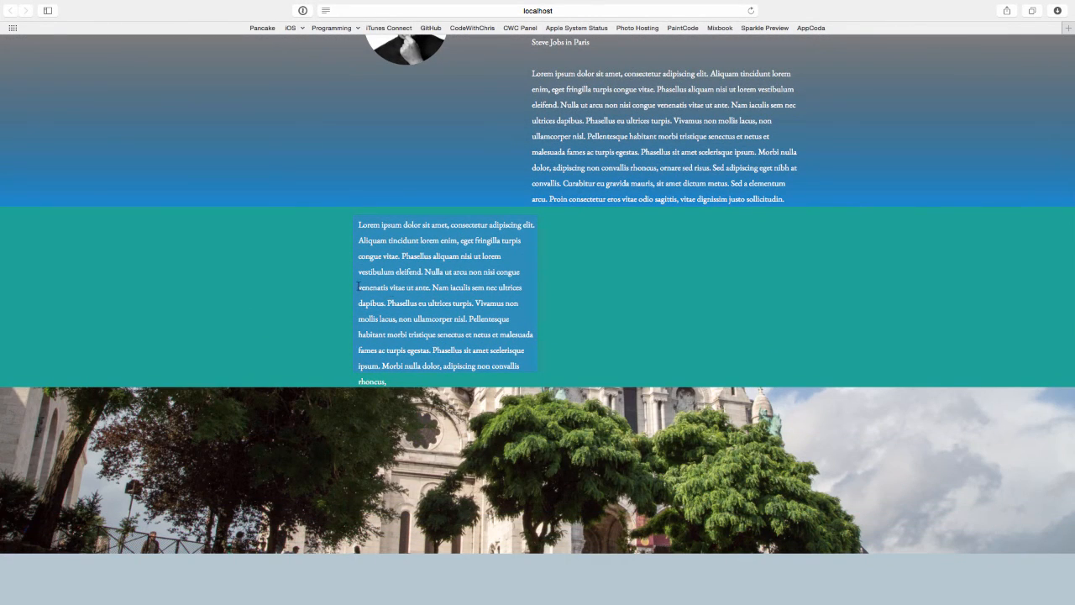
pyautogui.scroll(-5, 517, 336)
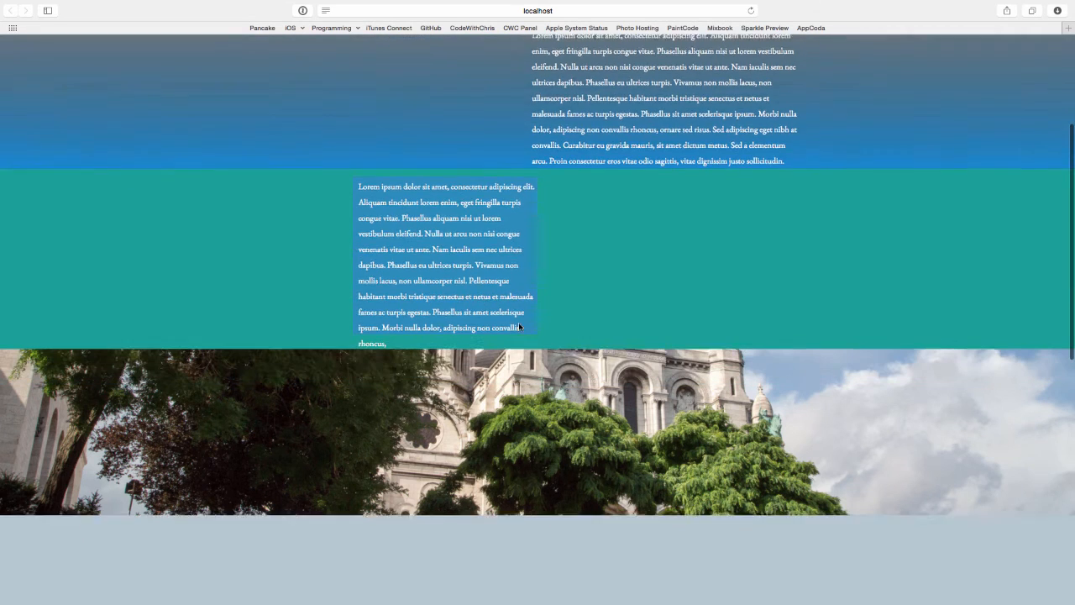
pyautogui.scroll(-2, 519, 327)
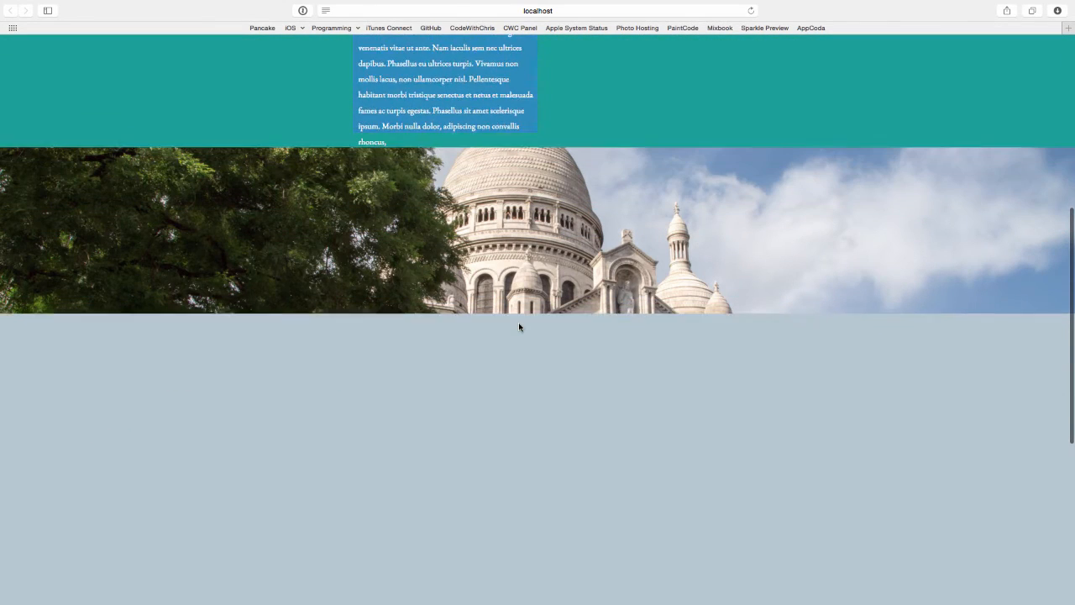
pyautogui.scroll(5, 519, 327)
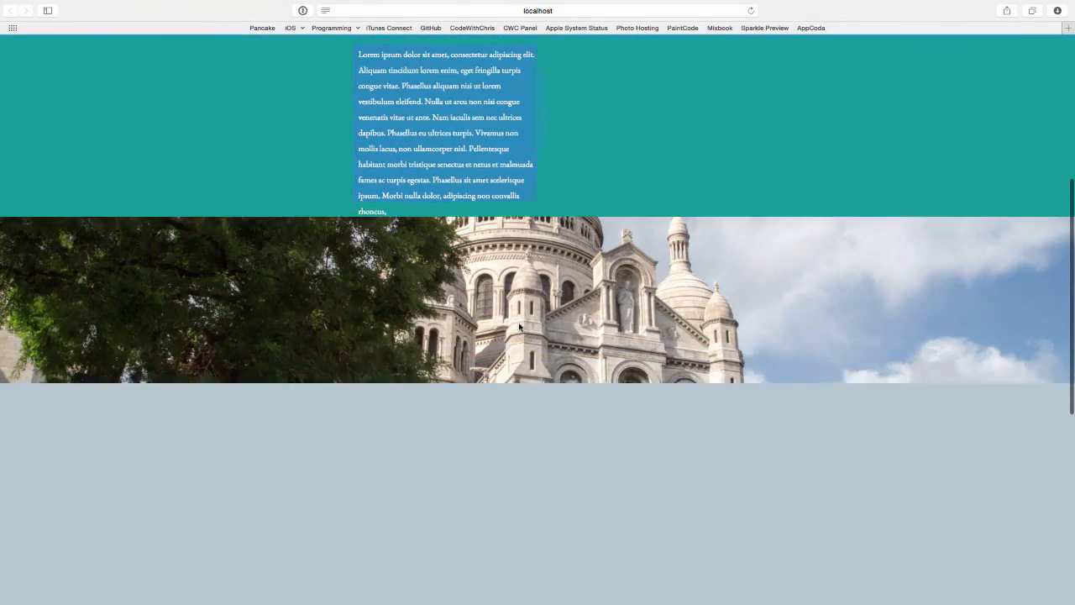
pyautogui.scroll(-3, 519, 327)
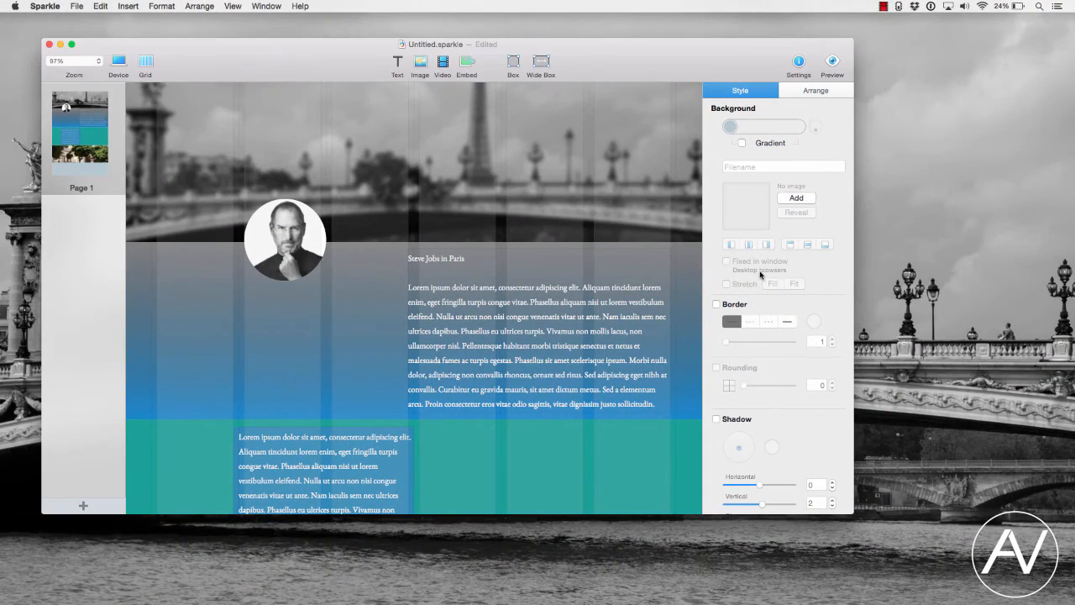
pyautogui.scroll(-8, 527, 373)
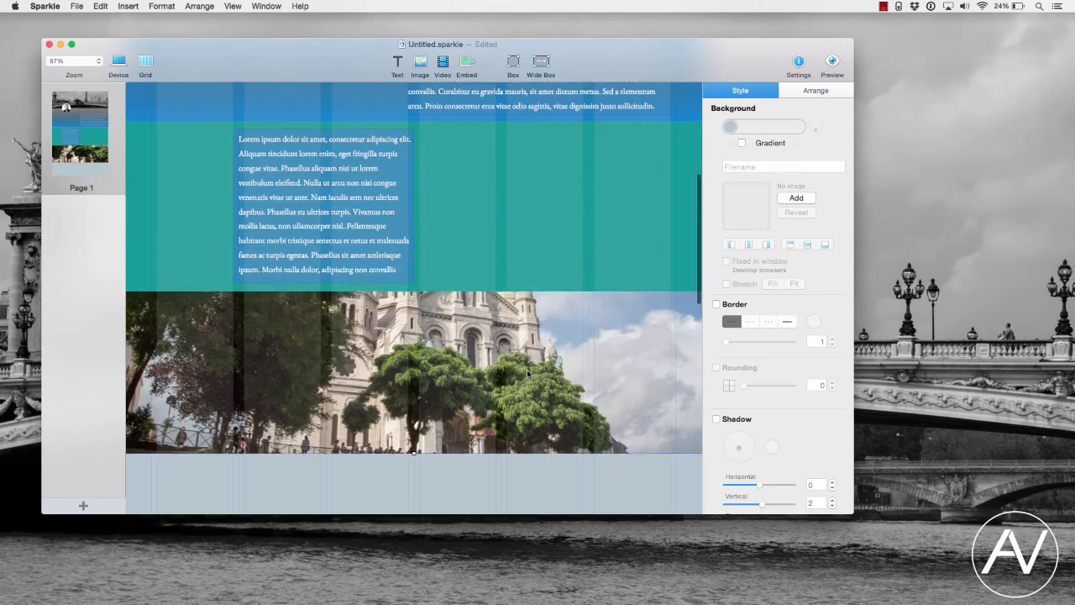
# - Select the photo box and review the list of supported device layouts without changing it
pyautogui.click(499, 367)
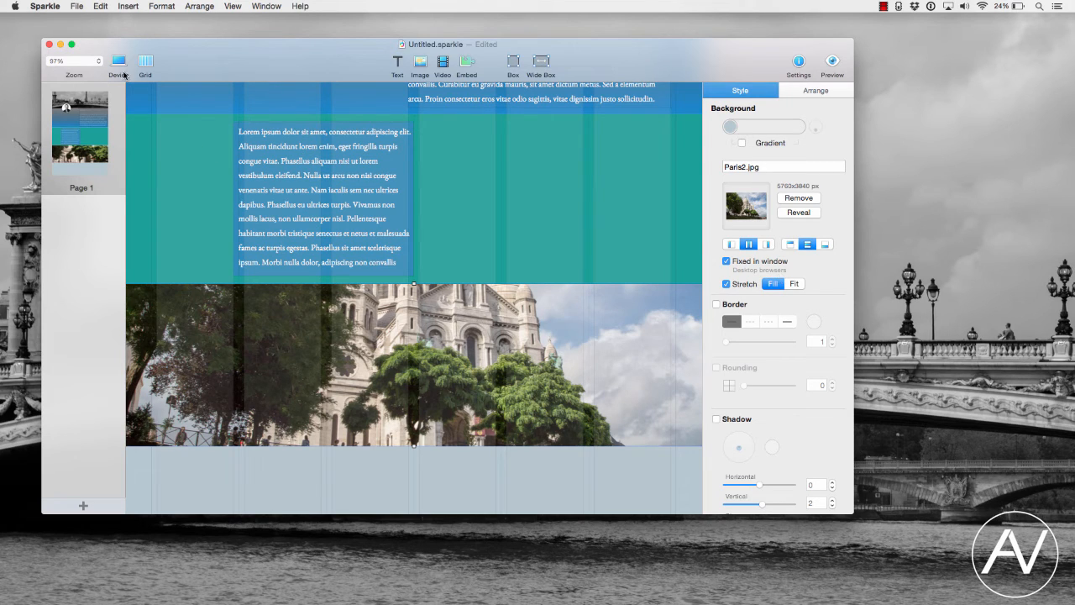
pyautogui.click(119, 62)
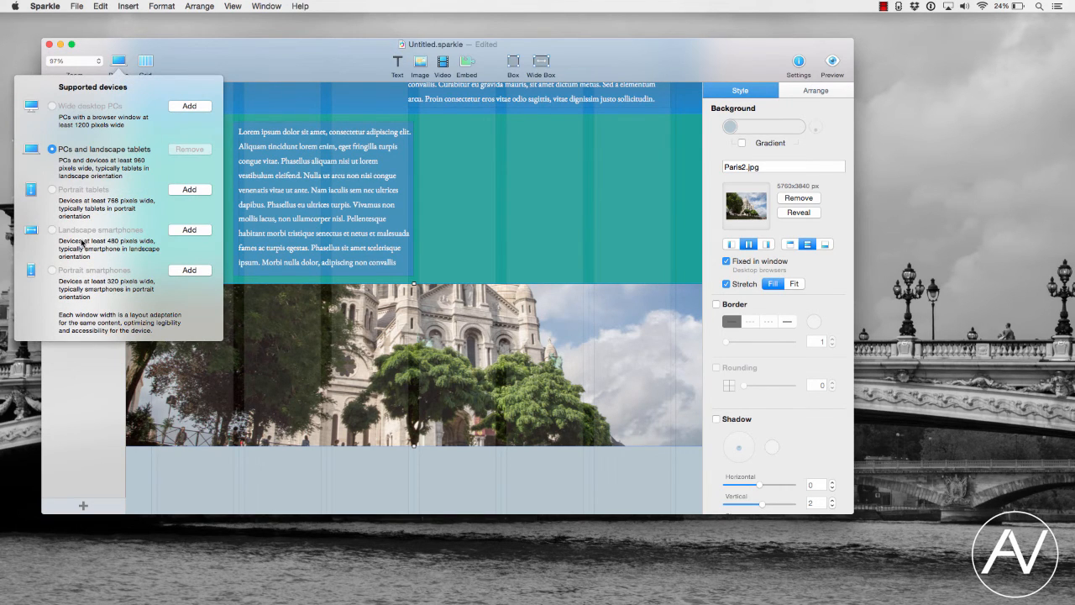
pyautogui.click(286, 58)
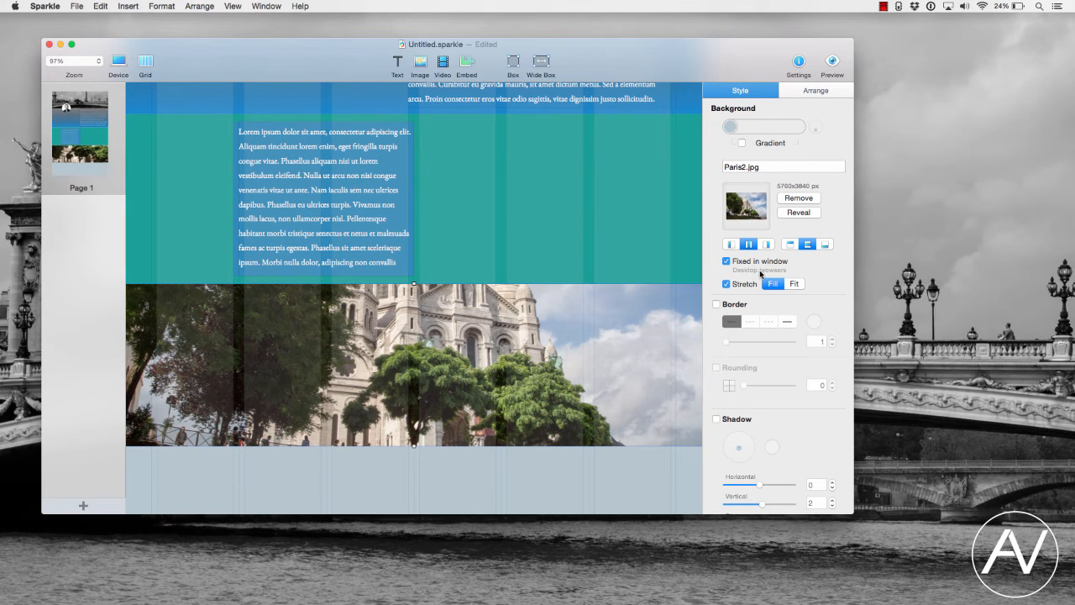
# - Scroll up and down the browser preview repeatedly to examine the fixed-background photo effect
pyautogui.scroll(-2, 547, 353)
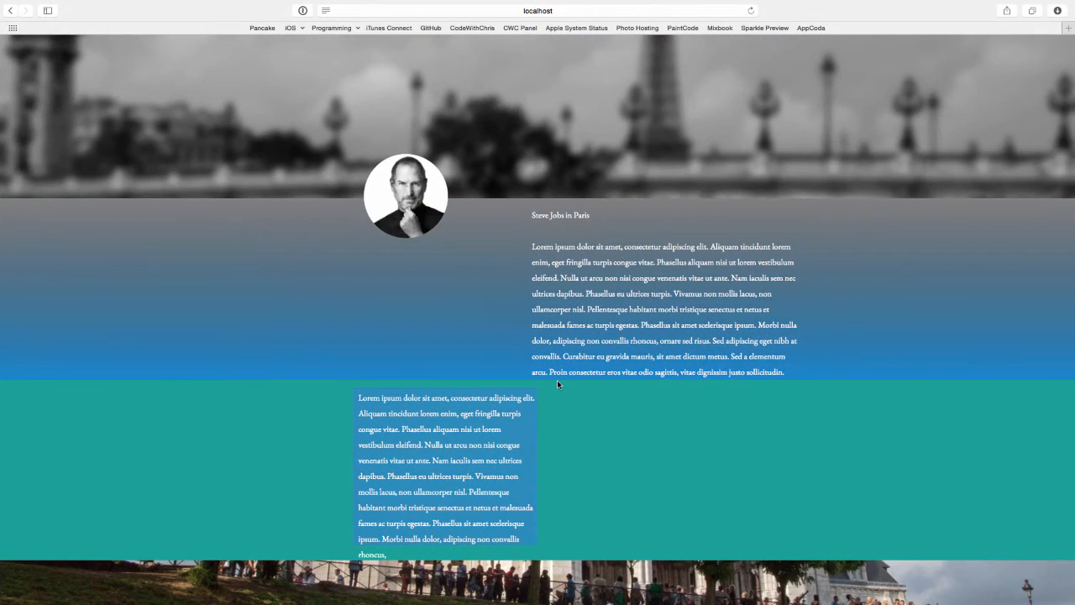
pyautogui.scroll(-6, 556, 380)
pyautogui.scroll(-8, 557, 383)
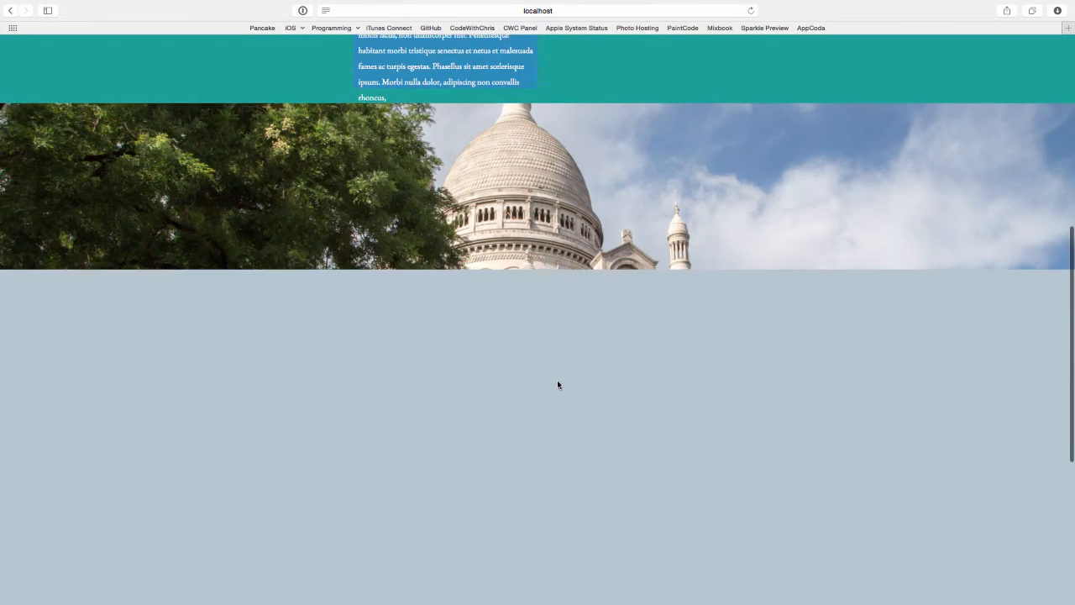
pyautogui.scroll(-4, 557, 383)
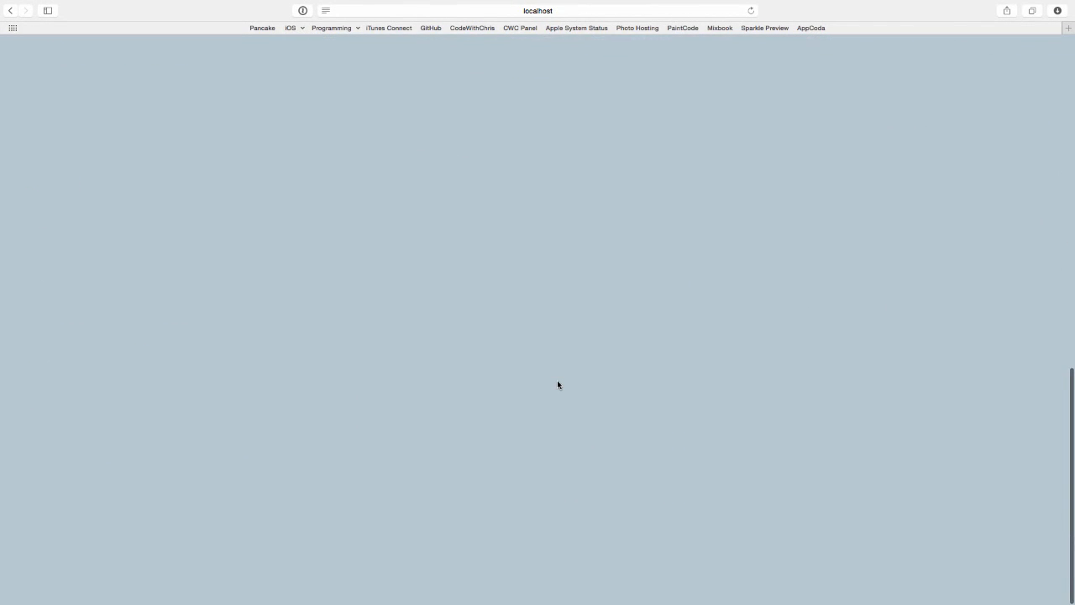
pyautogui.scroll(4, 557, 383)
pyautogui.scroll(14, 557, 383)
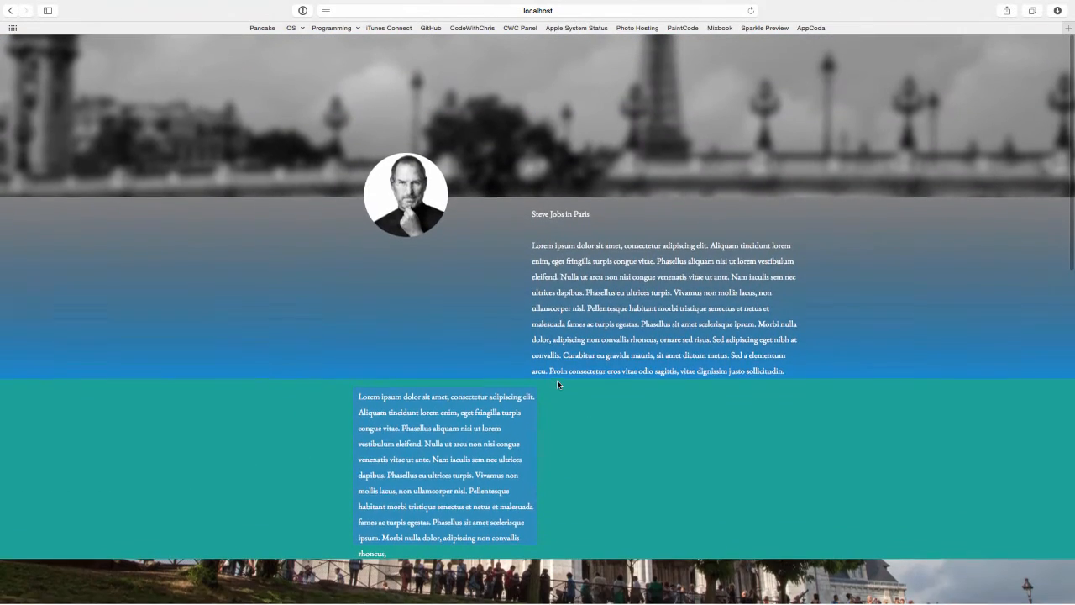
pyautogui.scroll(-8, 557, 383)
pyautogui.scroll(-2, 557, 384)
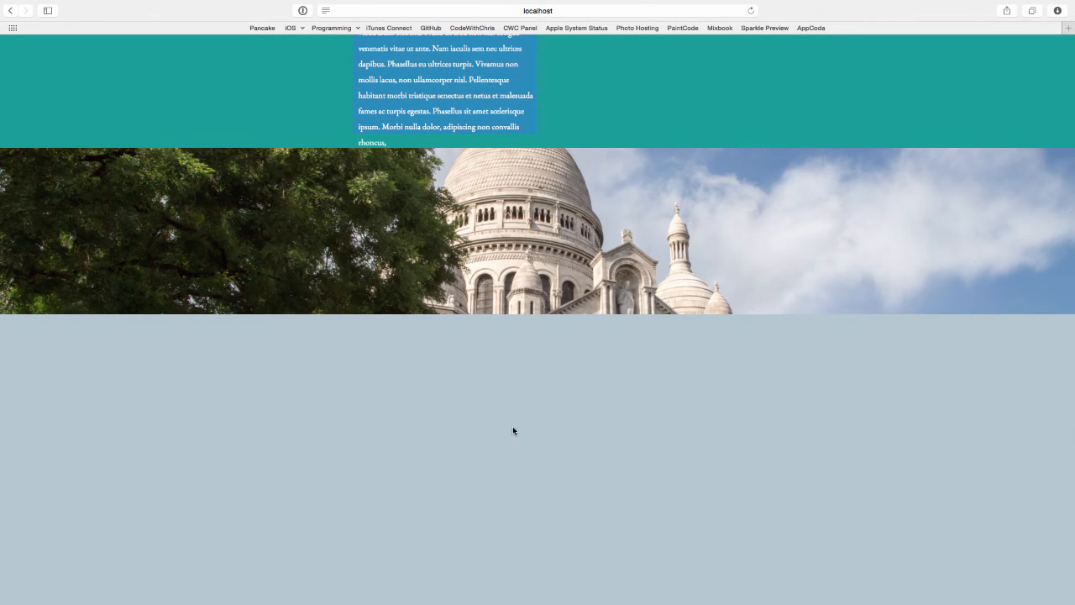
pyautogui.scroll(-4, 615, 526)
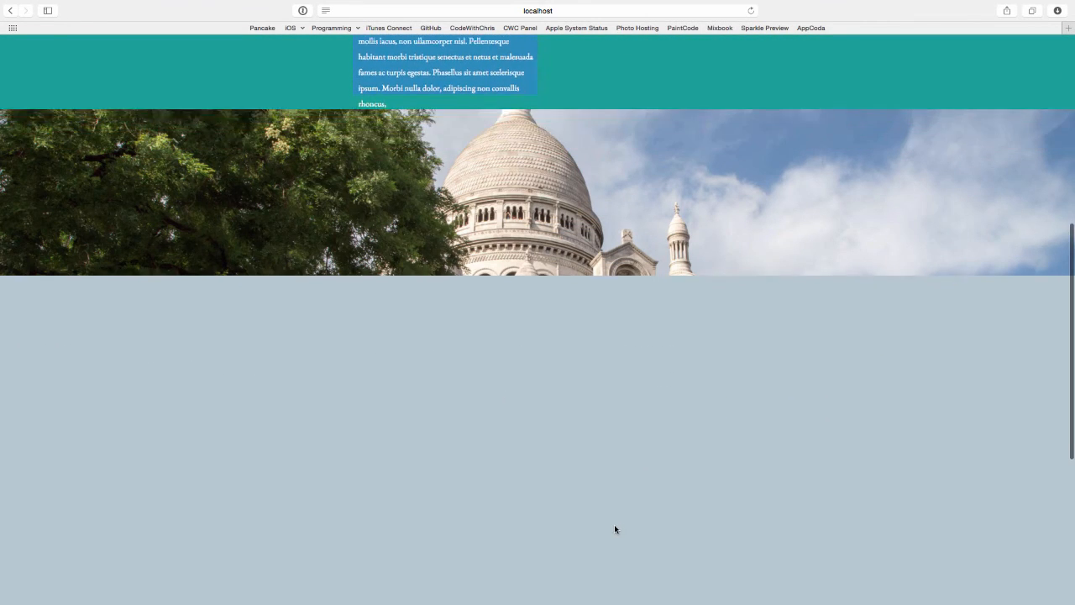
pyautogui.scroll(2, 615, 527)
pyautogui.scroll(5, 614, 529)
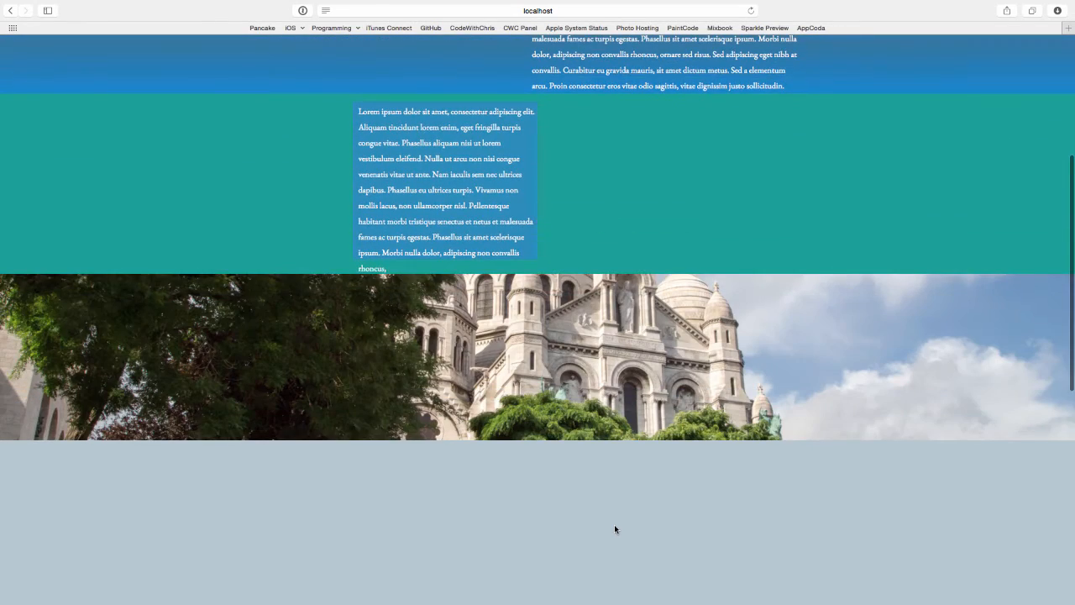
pyautogui.scroll(4, 614, 528)
pyautogui.scroll(2, 604, 430)
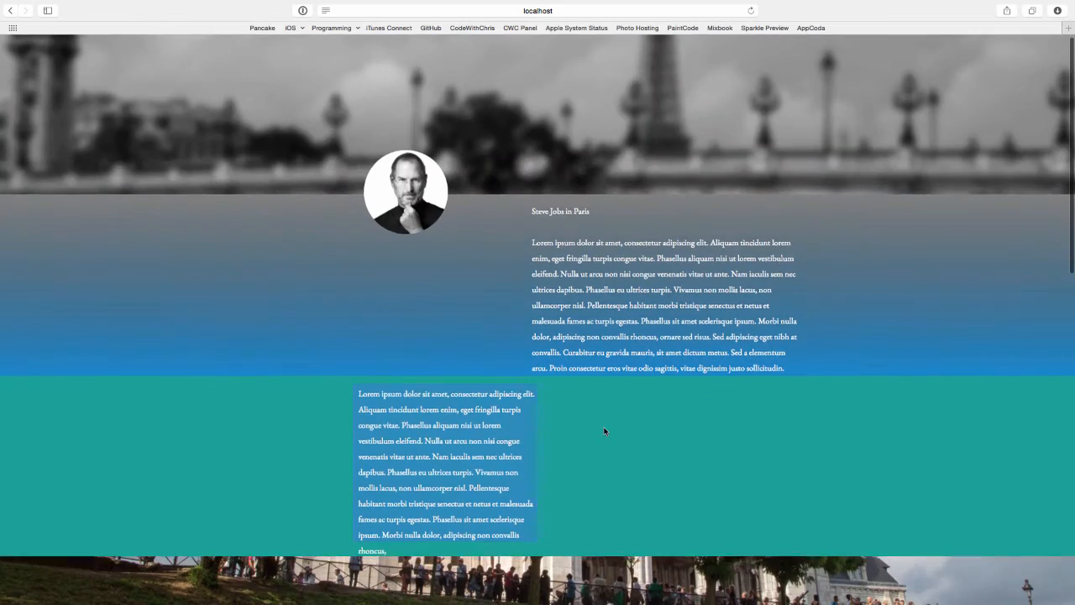
pyautogui.scroll(-6, 604, 431)
pyautogui.scroll(-2, 604, 431)
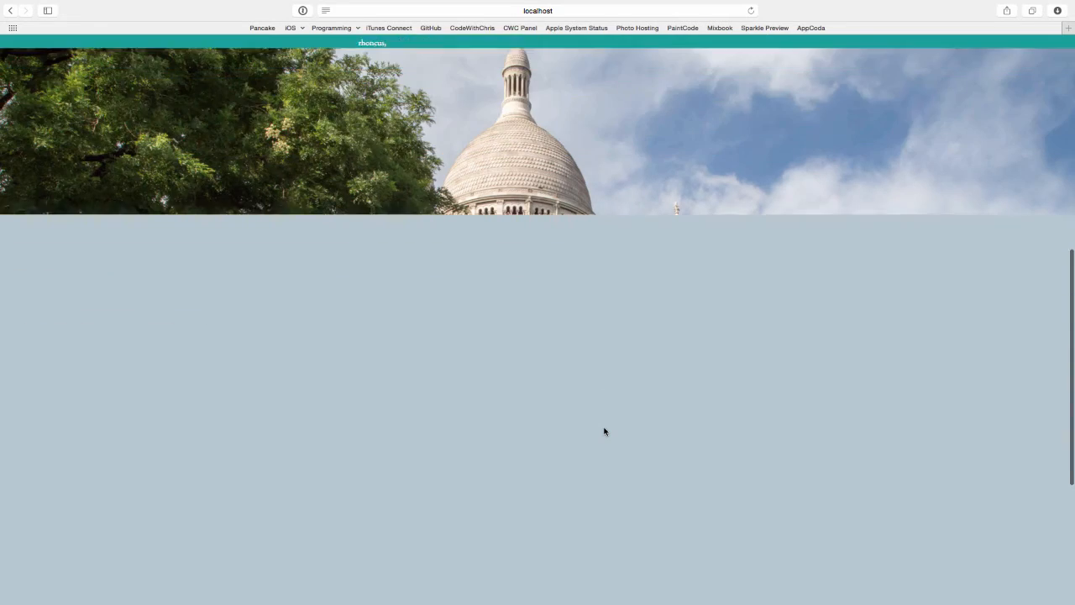
pyautogui.scroll(5, 603, 431)
pyautogui.scroll(2, 604, 431)
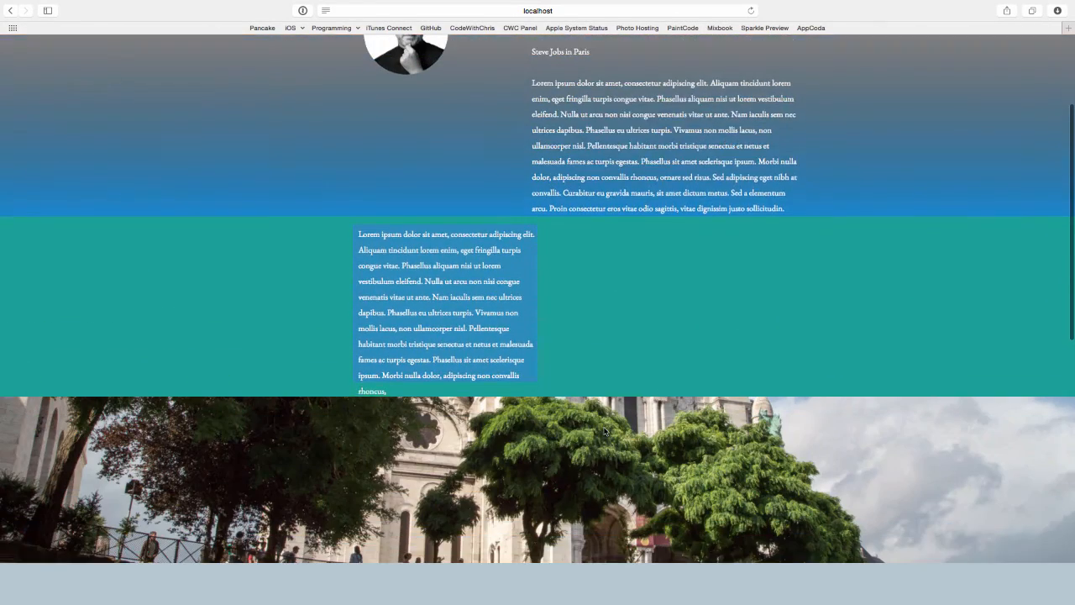
pyautogui.scroll(-5, 603, 431)
pyautogui.scroll(-2, 604, 431)
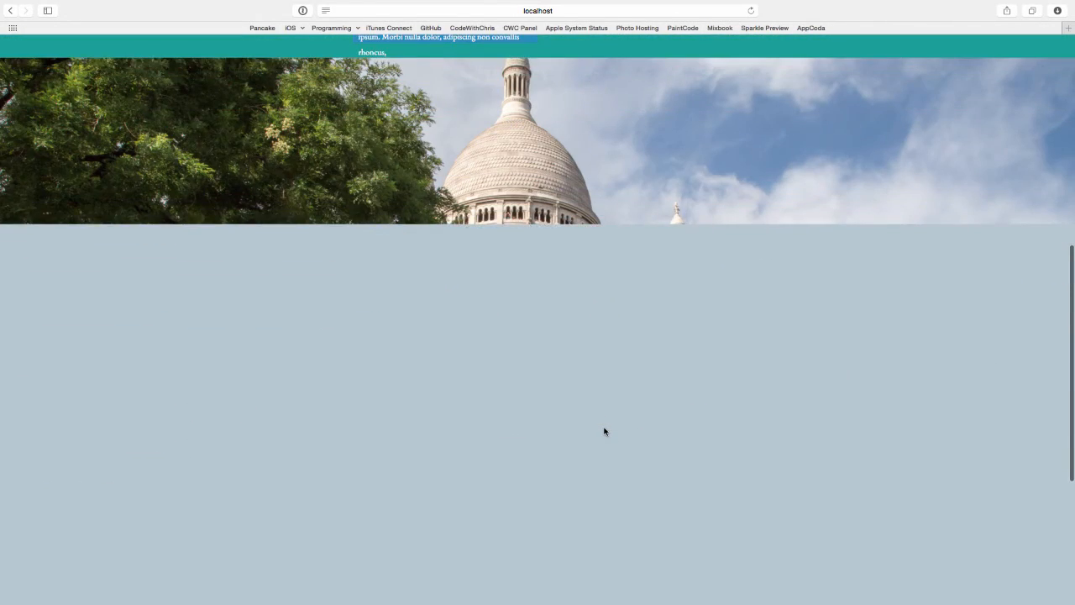
pyautogui.scroll(8, 604, 431)
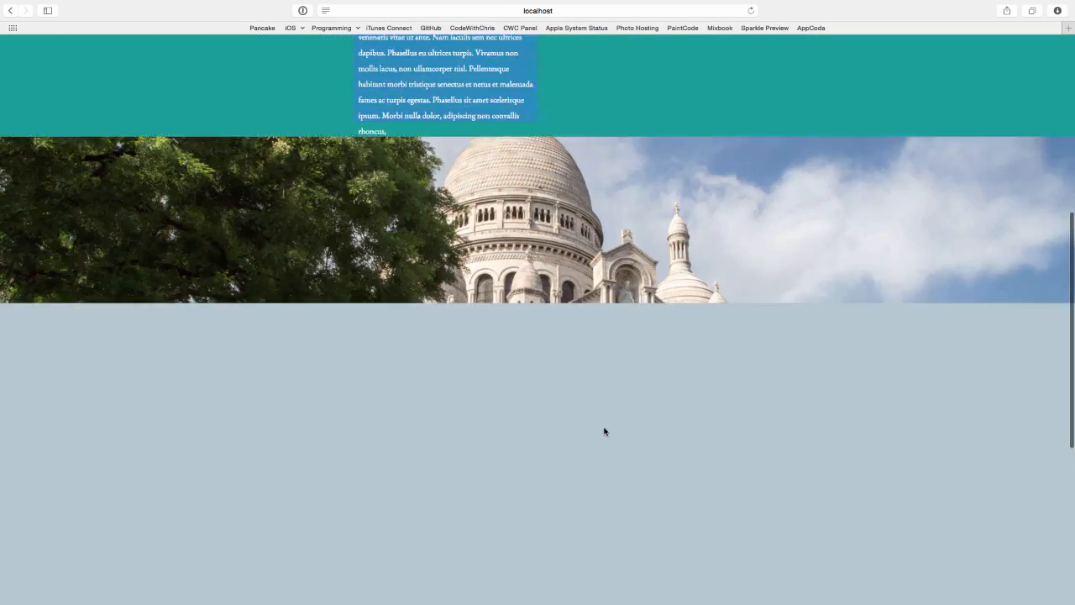
pyautogui.scroll(-5, 604, 430)
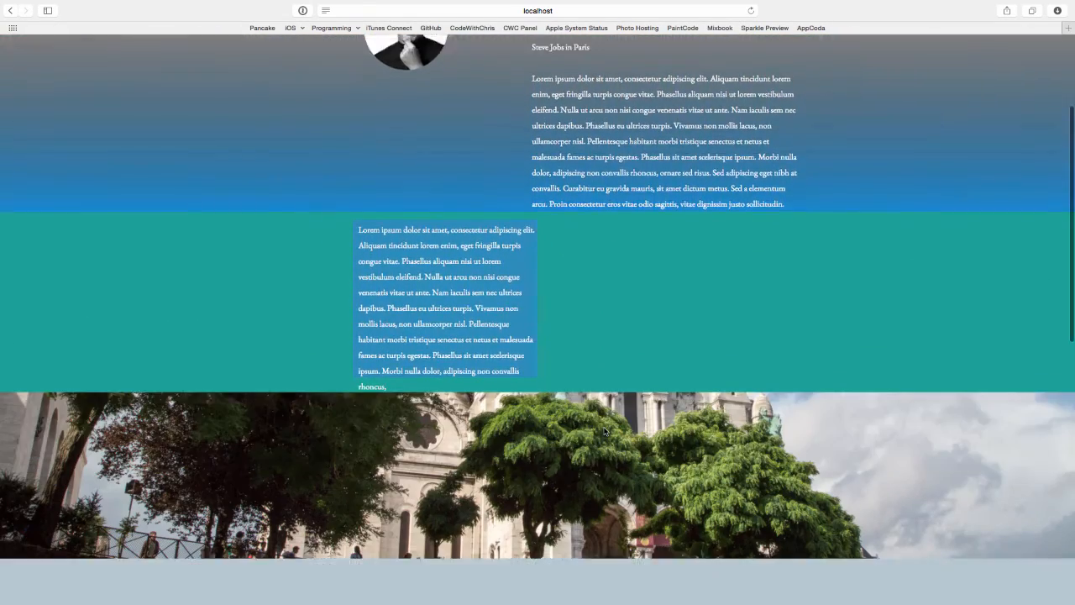
pyautogui.scroll(6, 604, 431)
pyautogui.scroll(1, 604, 431)
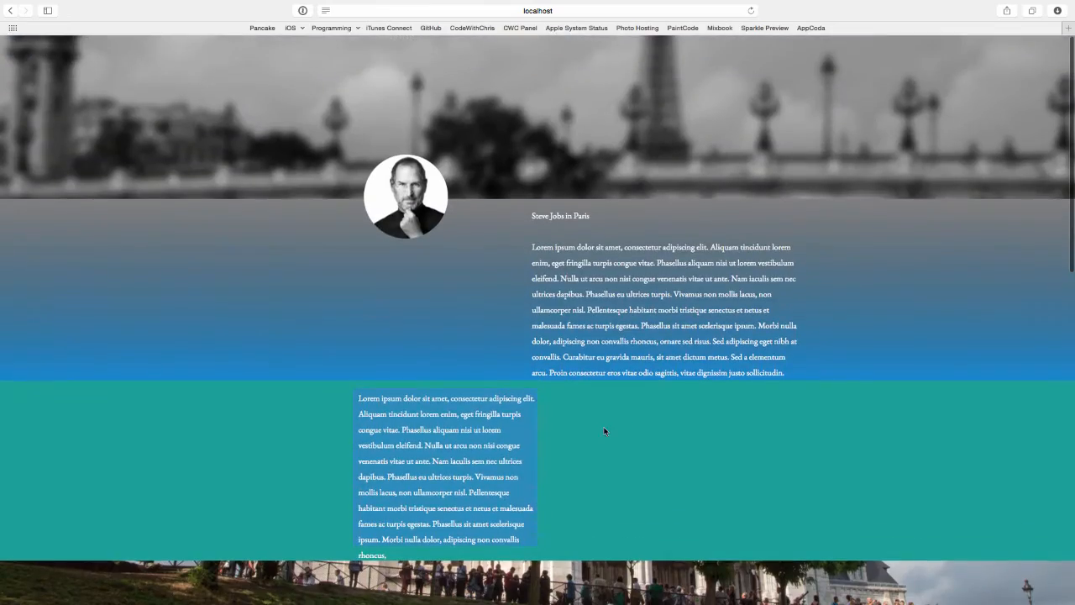
# - Compare the editor canvas with the browser preview by switching between them and scrolling each
pyautogui.press('super+Tab')
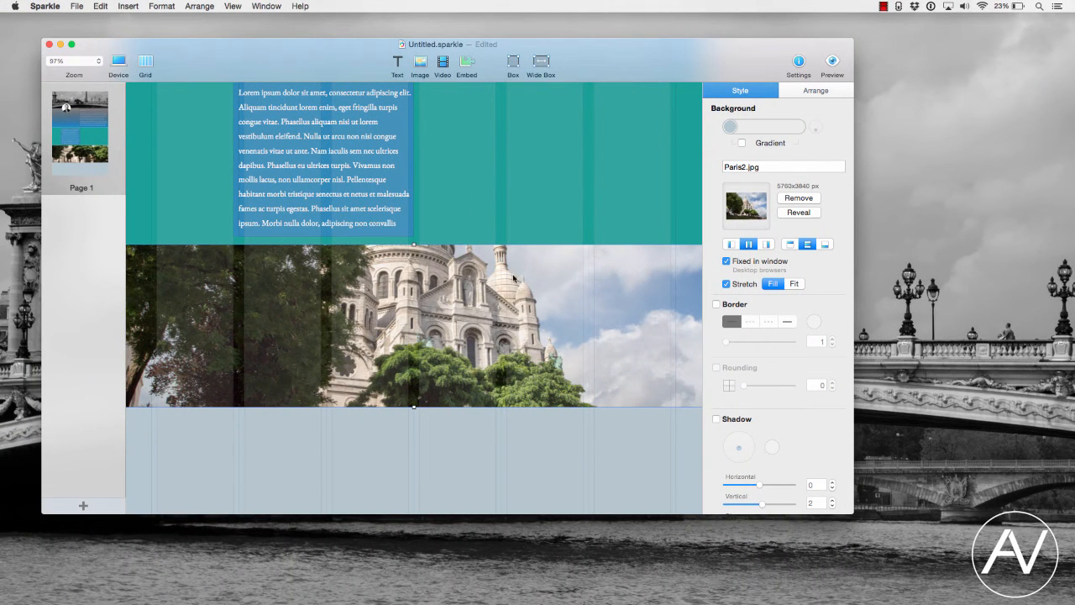
pyautogui.scroll(5, 528, 231)
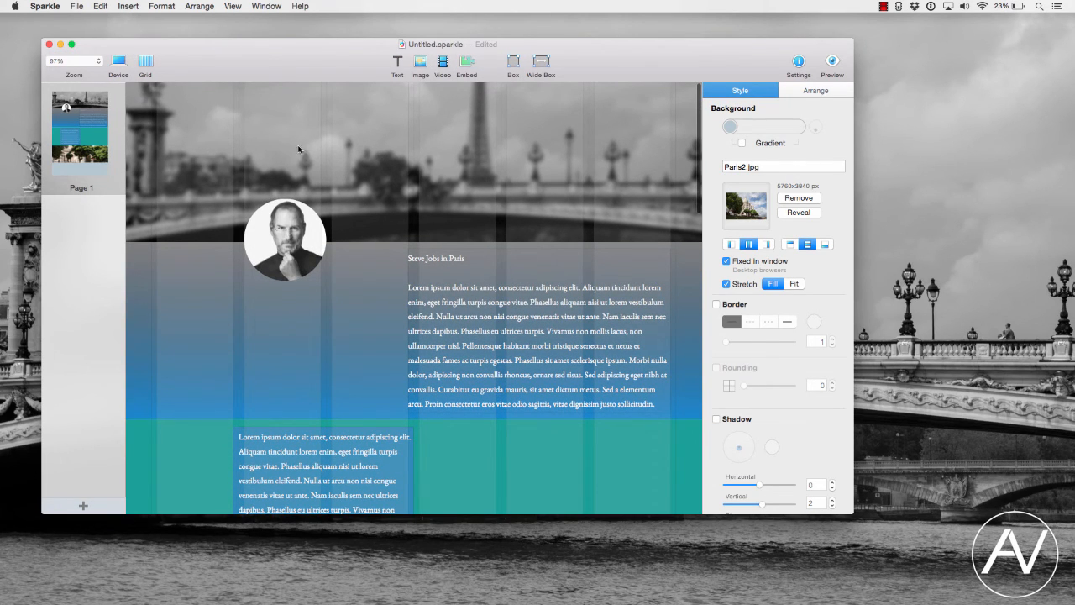
pyautogui.scroll(2, 599, 151)
pyautogui.scroll(-4, 485, 319)
pyautogui.hotkey('ctrl', 'Right')
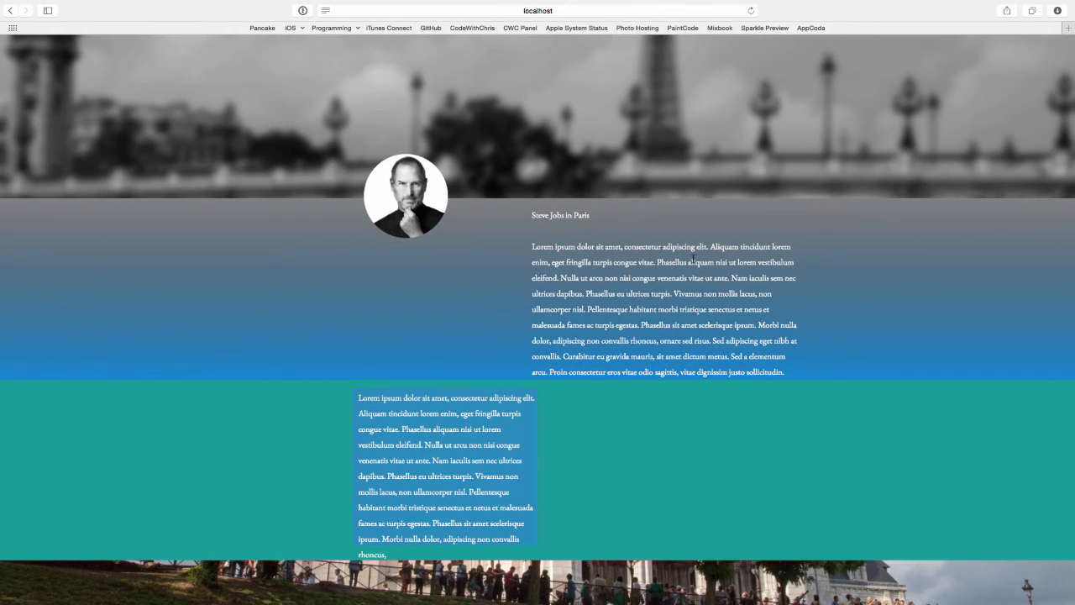
pyautogui.scroll(-10, 692, 260)
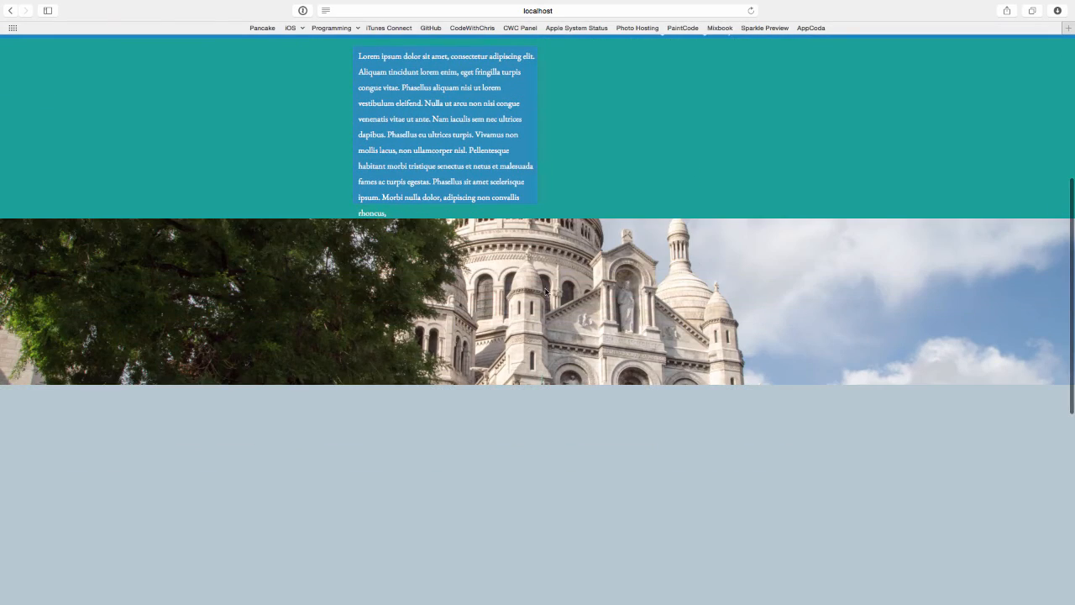
# - Examine how the photo sections scroll in the browser preview and then in the editor canvas
pyautogui.scroll(-5, 588, 303)
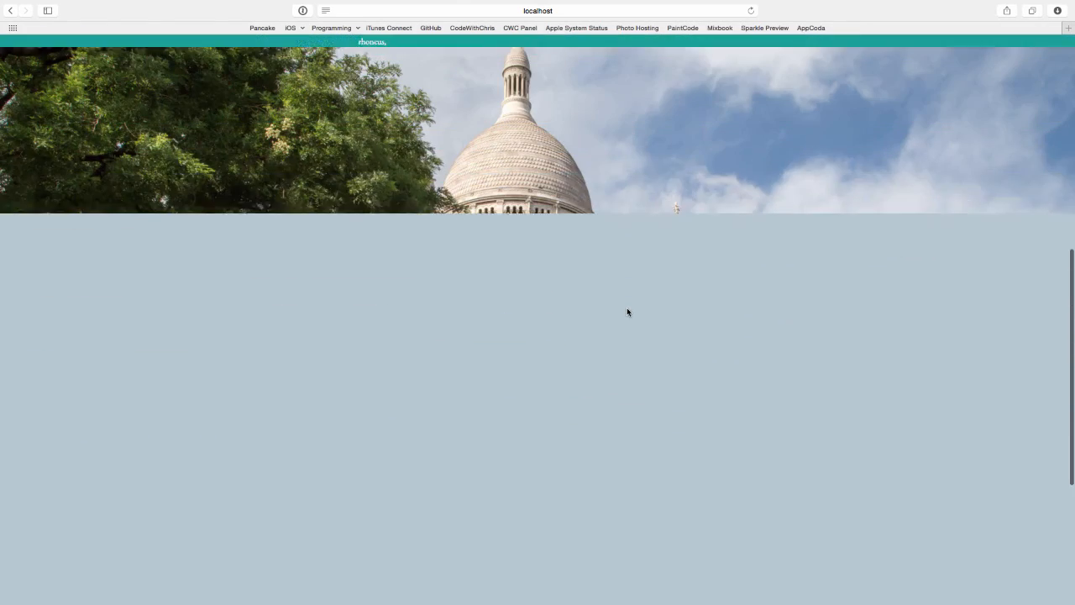
pyautogui.scroll(15, 626, 311)
pyautogui.scroll(-5, 627, 310)
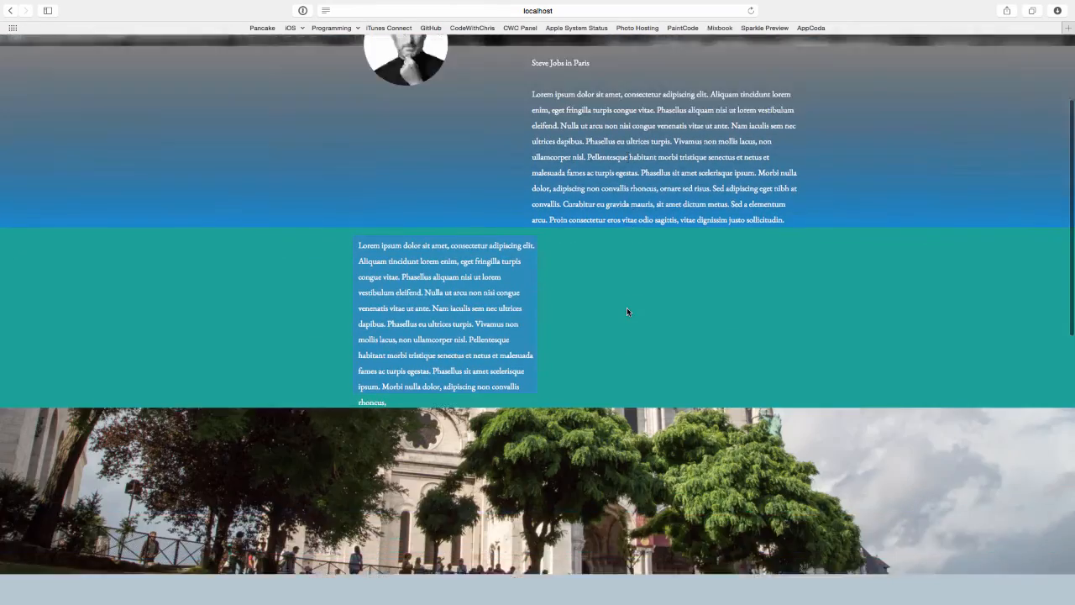
pyautogui.scroll(-10, 627, 311)
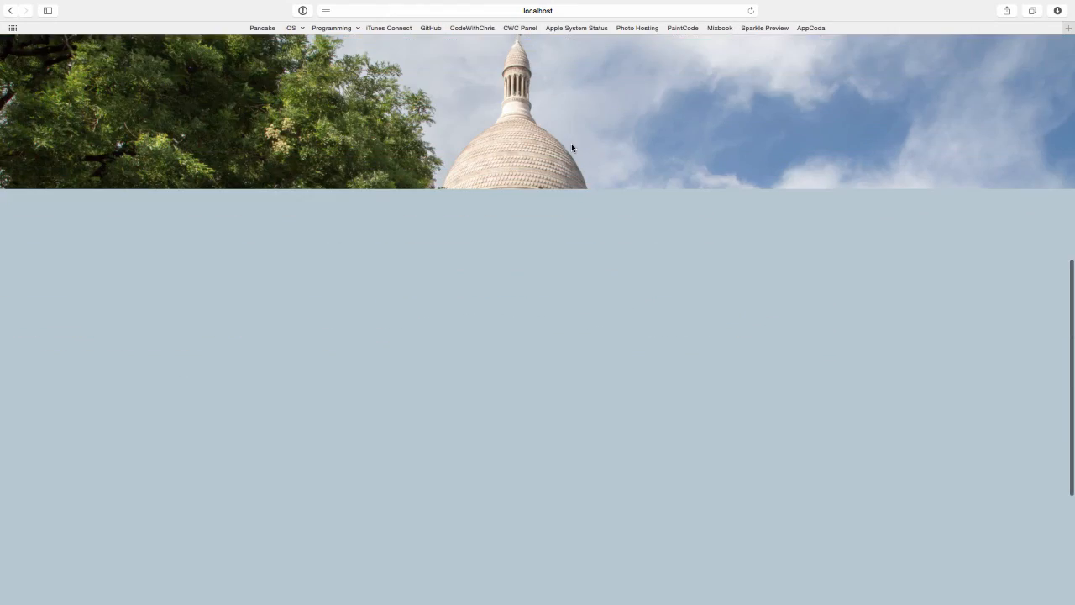
pyautogui.scroll(10, 571, 147)
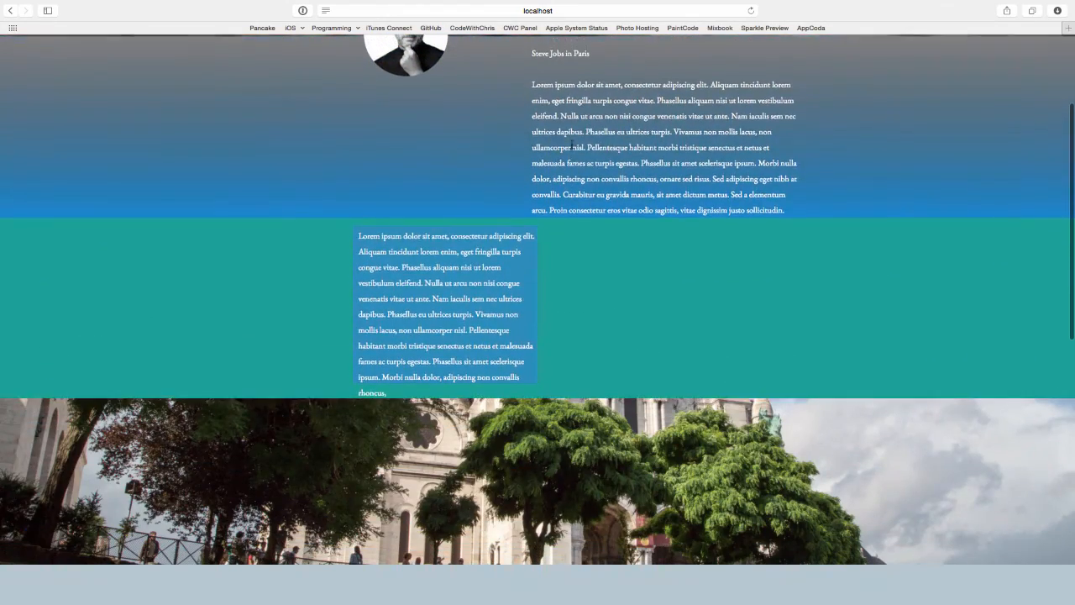
pyautogui.scroll(3, 571, 145)
pyautogui.scroll(-8, 571, 144)
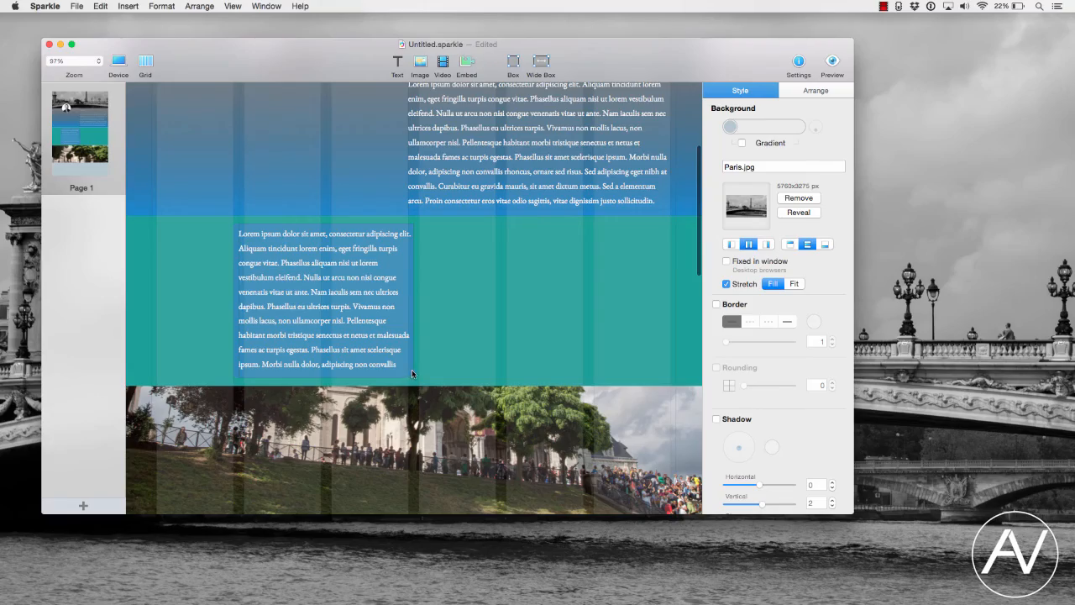
pyautogui.click(412, 369)
pyautogui.scroll(1, 437, 328)
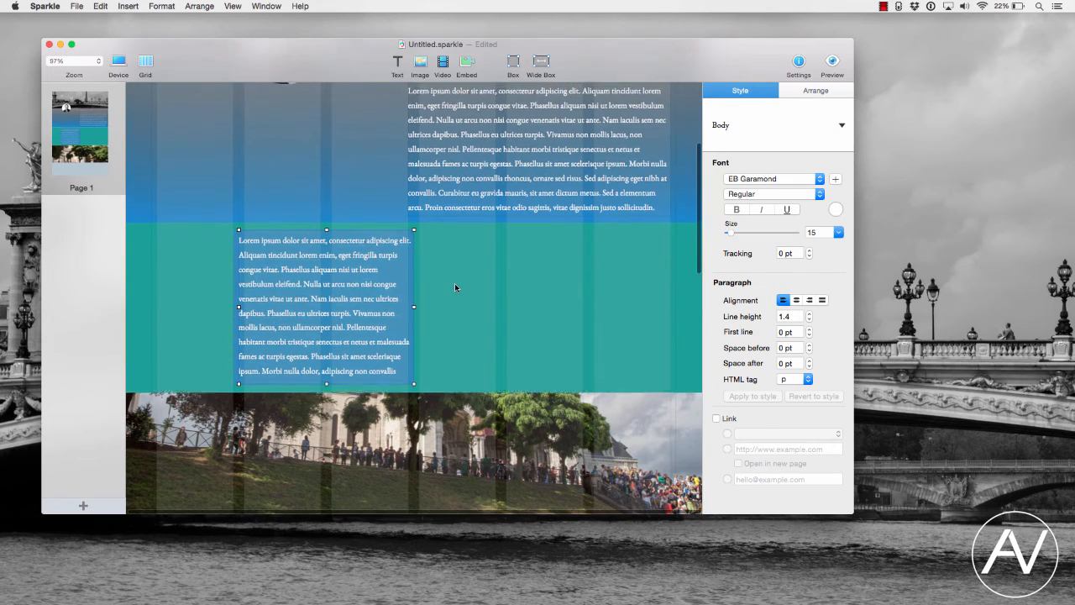
pyautogui.scroll(-10, 455, 283)
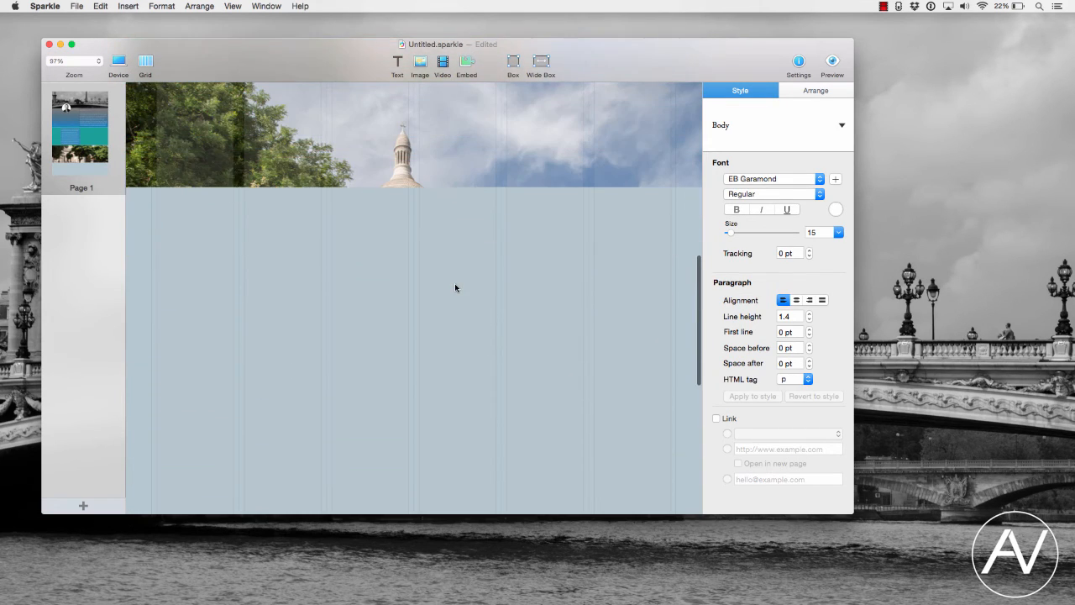
pyautogui.scroll(10, 455, 287)
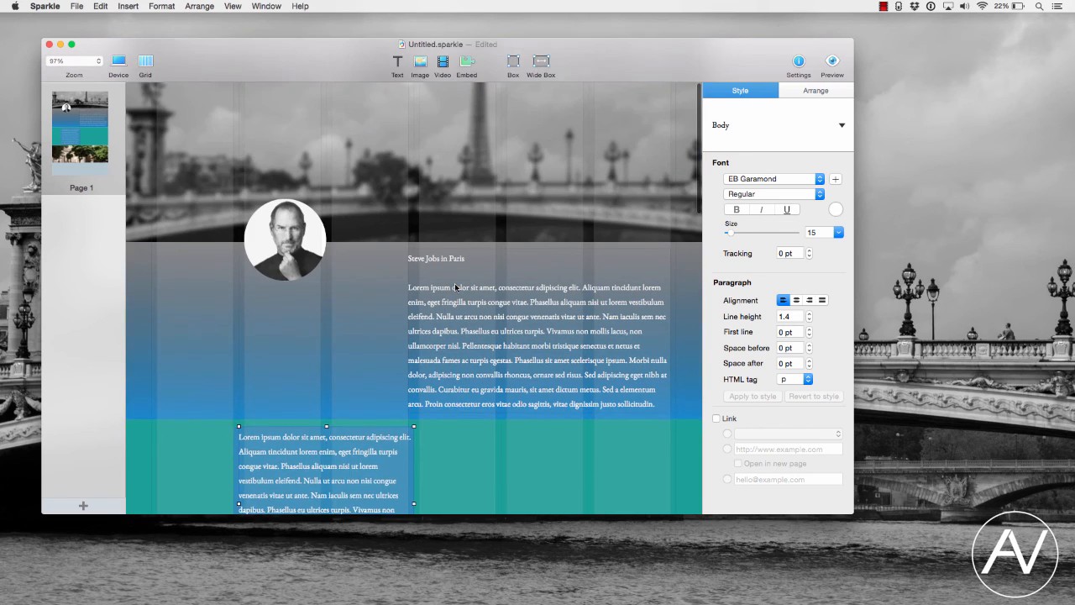
# - Move the round profile photo slightly to the right, closer to the text column, and open the page preview
pyautogui.click(285, 277)
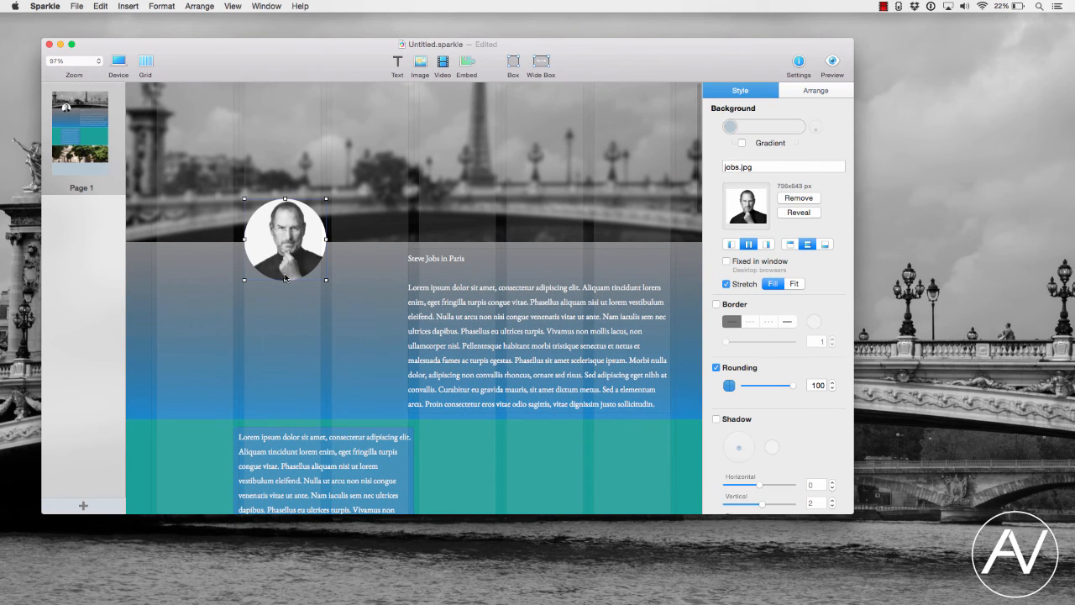
pyautogui.moveTo(298, 251); pyautogui.dragTo(326, 247)
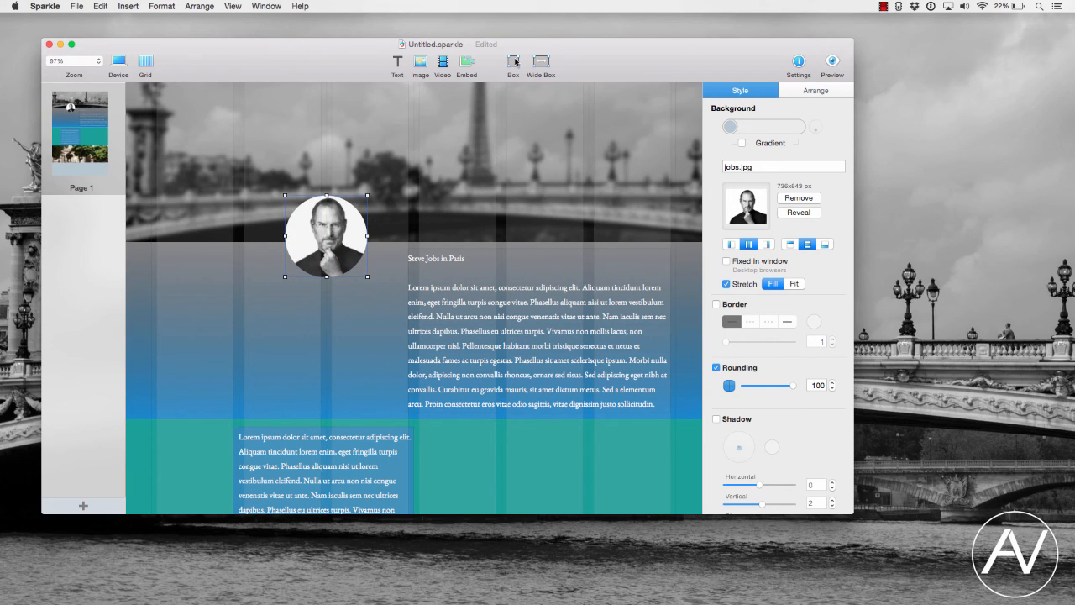
pyautogui.press('super+r')
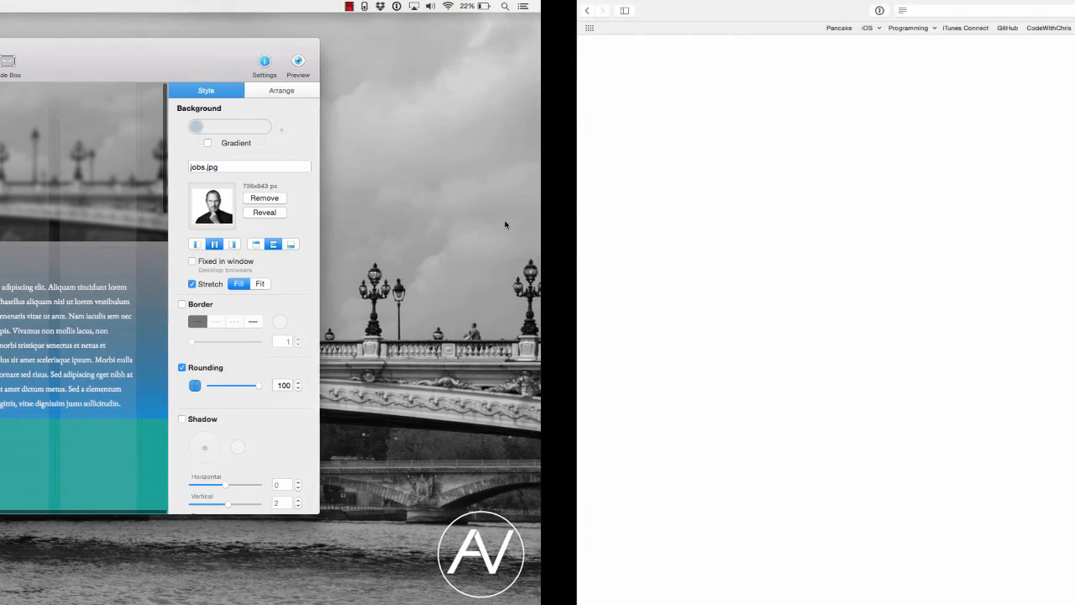
# - Scroll the browser preview and the editor canvas to check the profile photo's new position
pyautogui.scroll(-5, 504, 225)
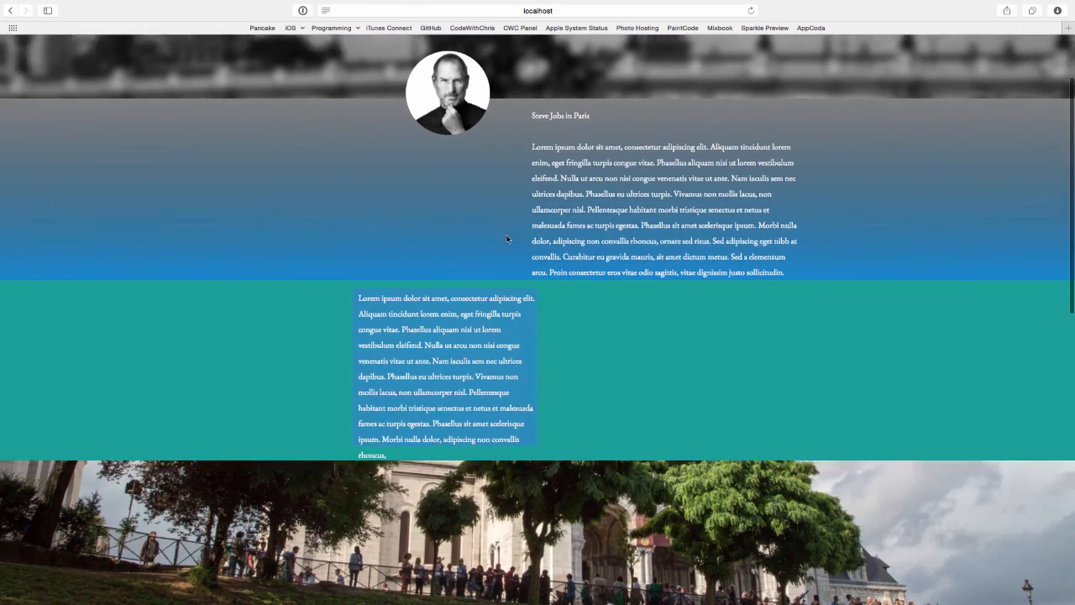
pyautogui.scroll(3, 507, 239)
pyautogui.scroll(3, 507, 240)
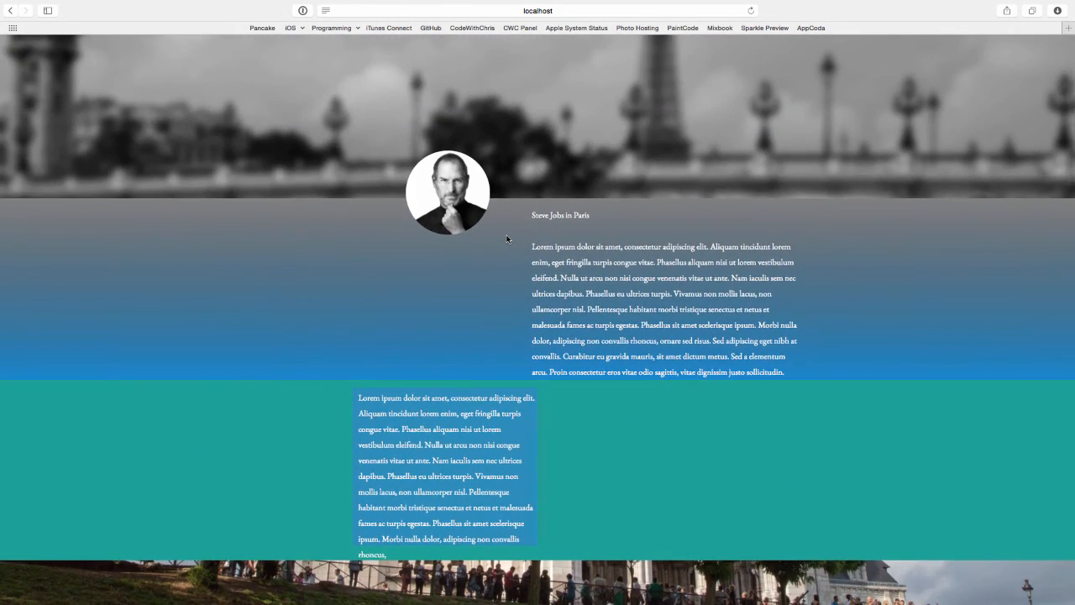
pyautogui.hotkey('ctrl', 'Left')
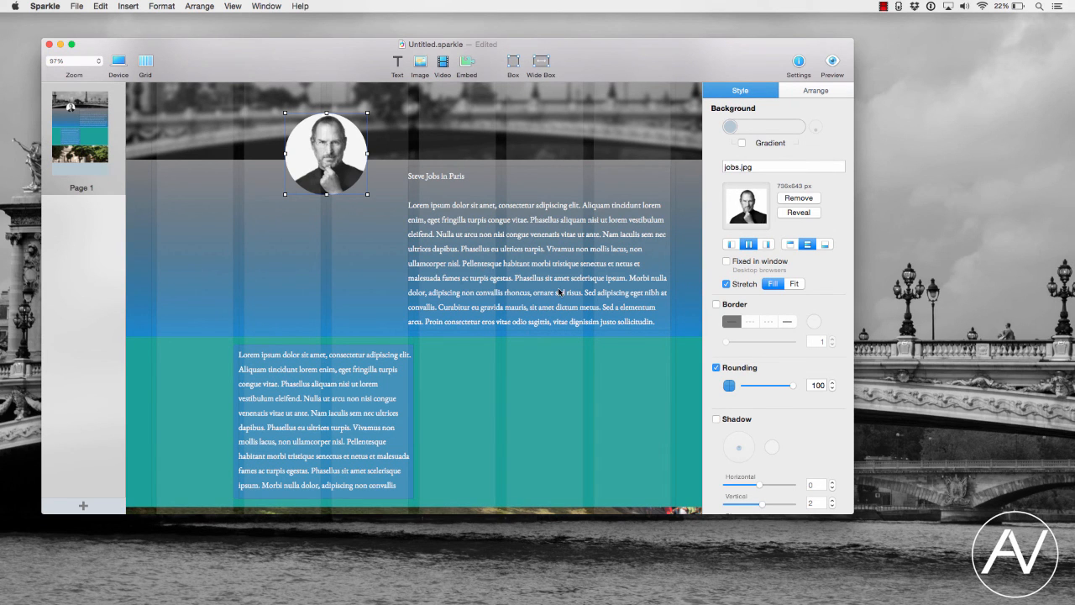
pyautogui.scroll(-3, 560, 291)
pyautogui.scroll(4, 520, 252)
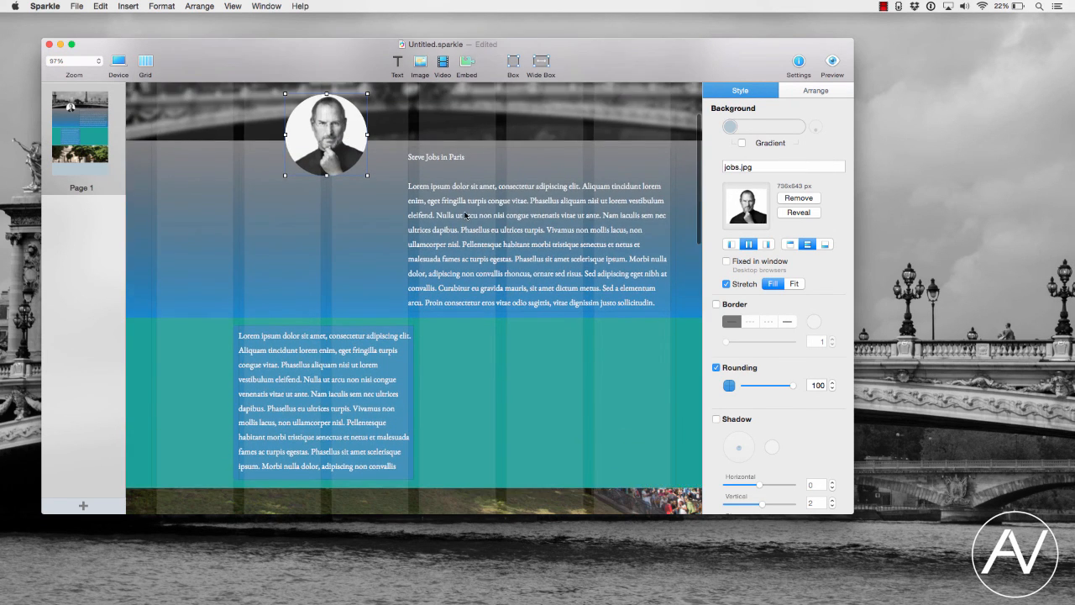
pyautogui.scroll(3, 465, 215)
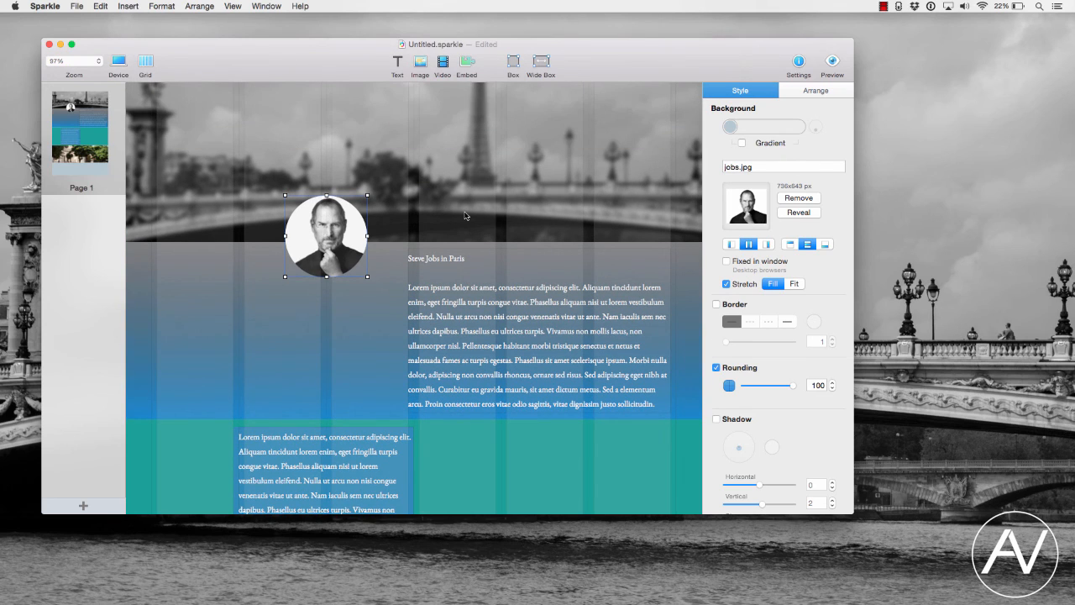